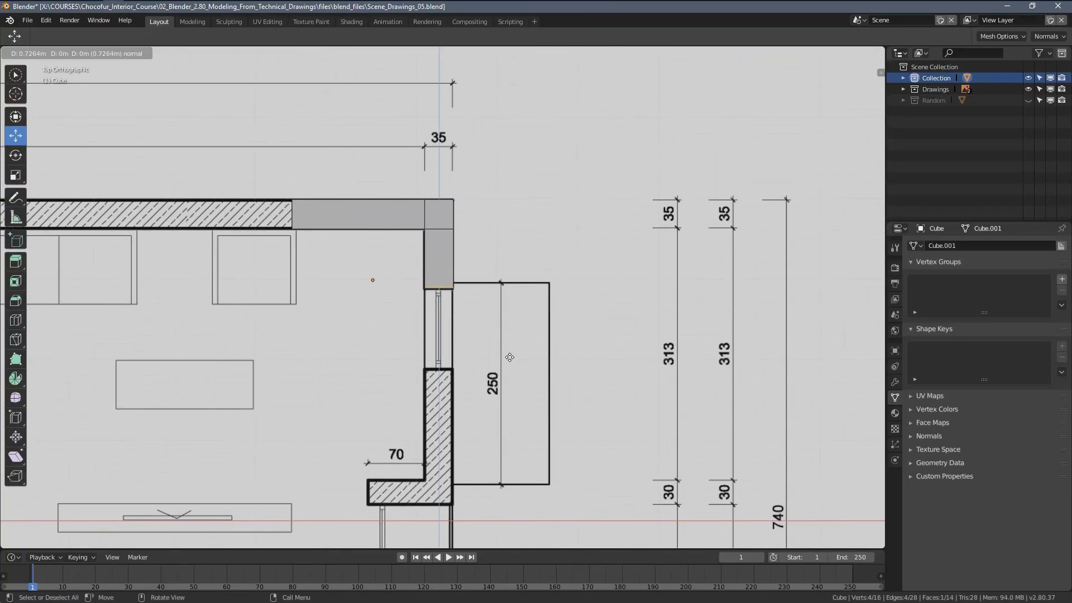
Extrude the wall in consecutive segments along the ground-floor plan, past the window opening and through the thickness of the 70 cm wall return.
click(510, 358)
scroll(413, 371, up, 3)
key(e)
click(486, 450)
shift+middle_drag(488, 447, 511, 167)
key(e)
click(517, 310)
key(e)
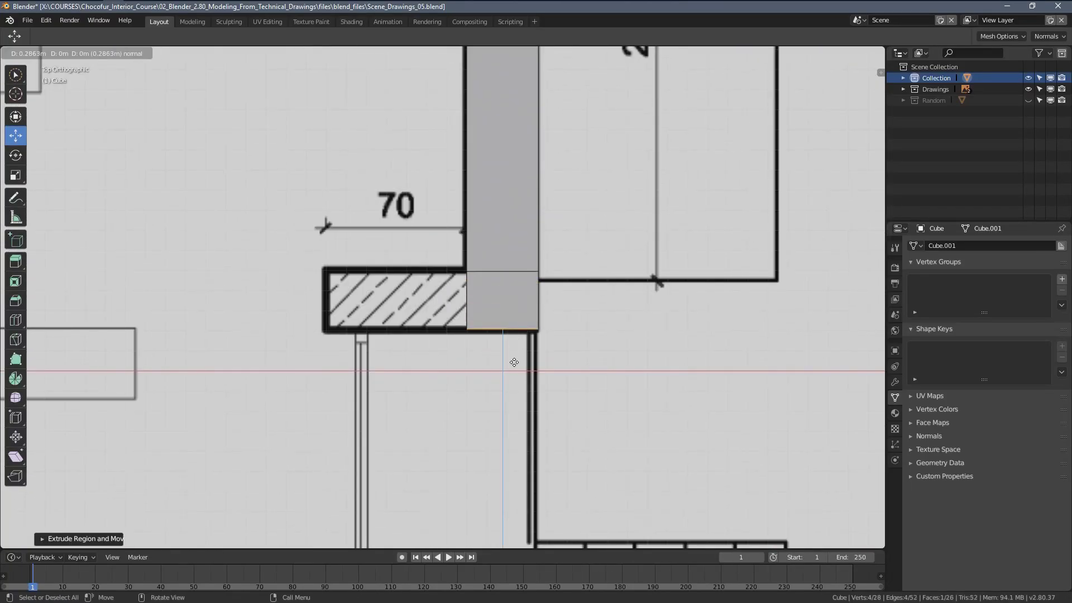
click(514, 363)
middle_drag(514, 363, 458, 318)
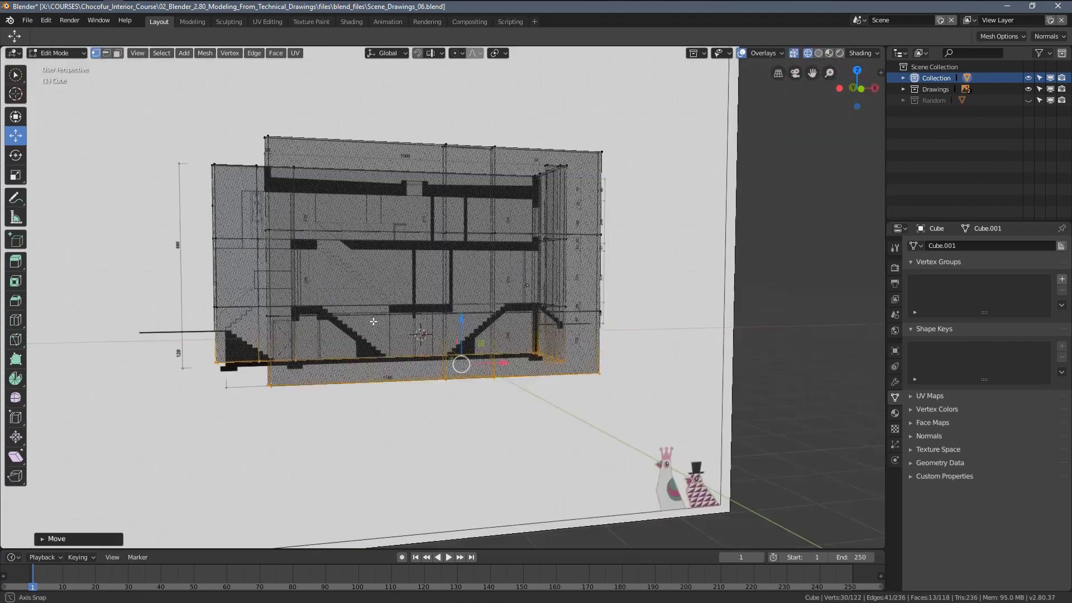
Examine the wall and floor meshes against the plan and section drawings from several angles with different viewport shading.
middle_drag(376, 322, 458, 364)
key(z)
click(477, 340)
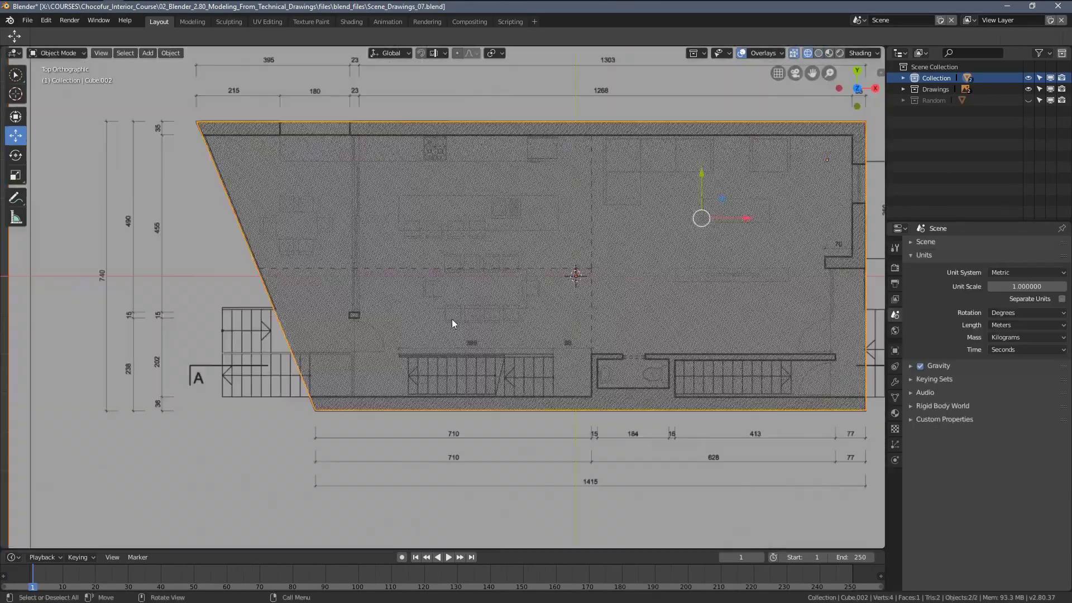
scroll(408, 364, up, 2)
middle_drag(407, 363, 483, 271)
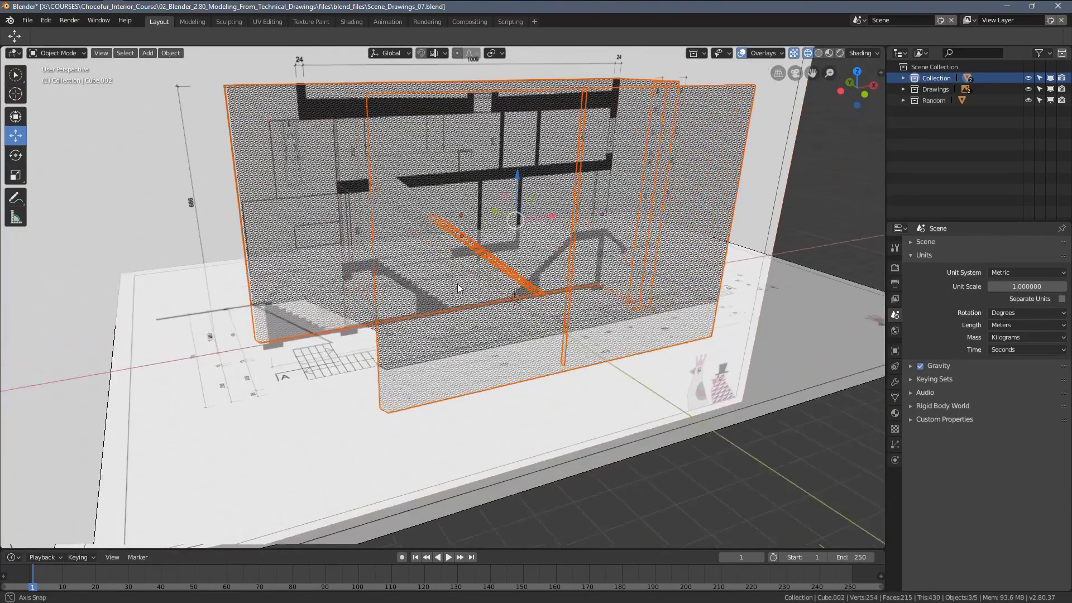
key(z)
click(355, 297)
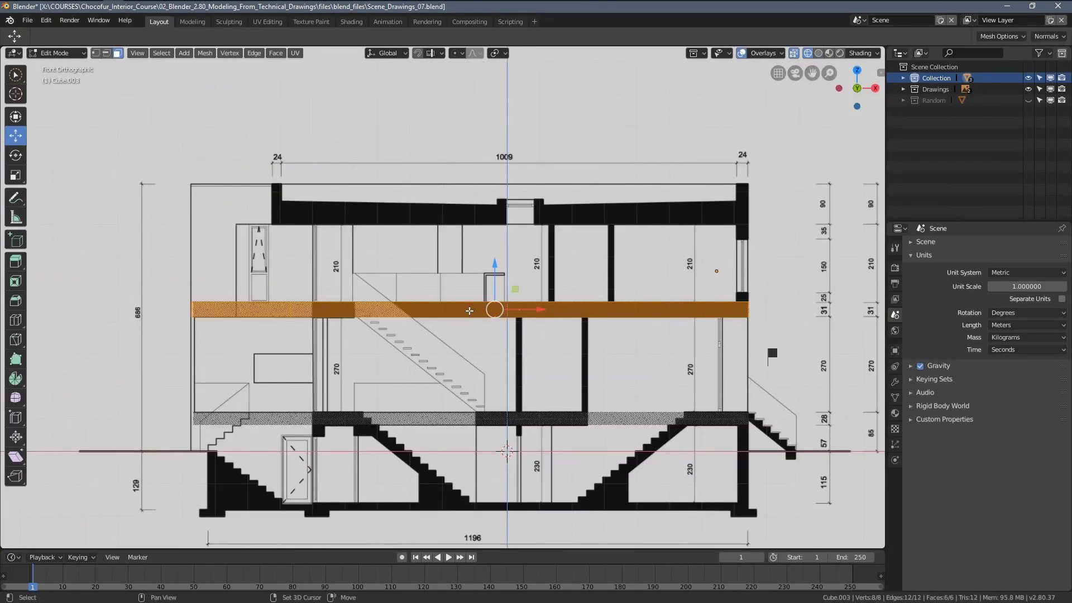
Move the selected upper floor slab vertically along the Z axis against the section drawing.
key(g)
key(z)
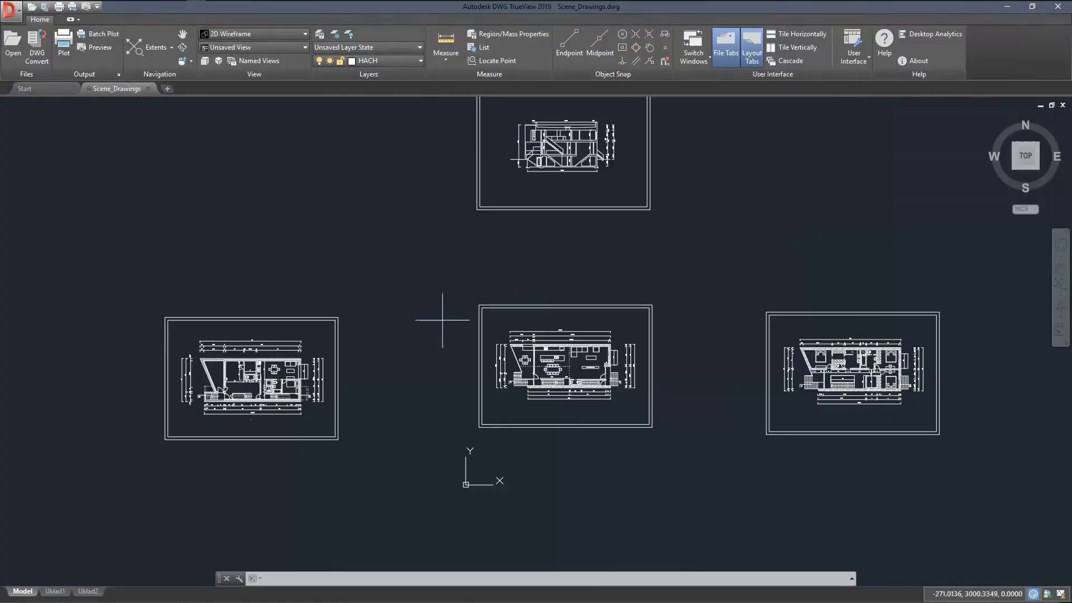
Switch to DWG TrueView and examine the floor plans in Scene_Drawings.dwg.
scroll(575, 390, up, 2)
scroll(577, 385, up, 3)
scroll(577, 385, down, 1)
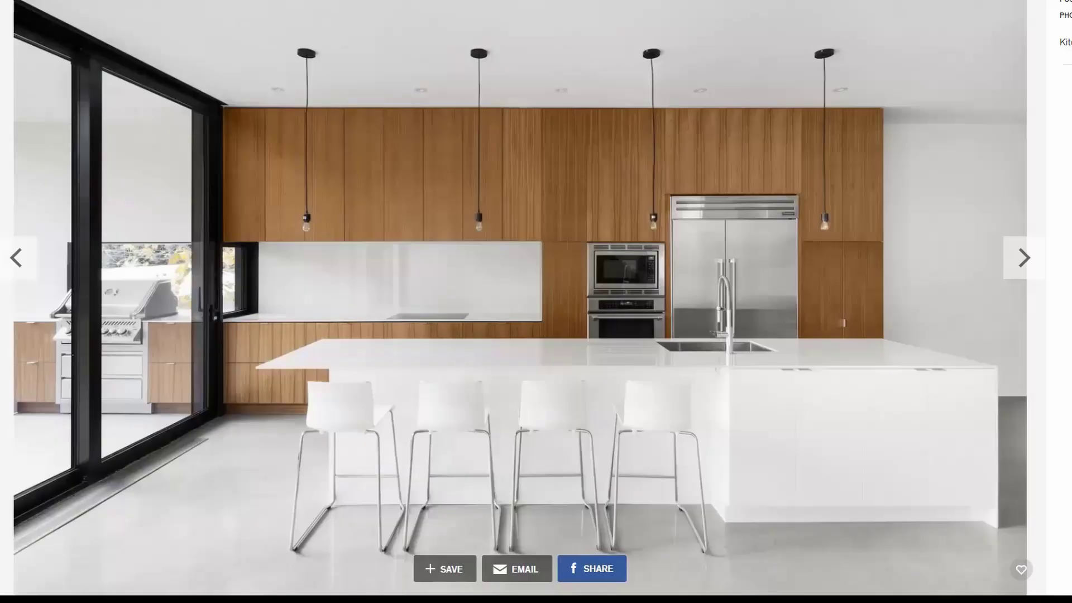
Browse onward through the kitchen interior reference photos.
click(1021, 262)
click(1021, 262)
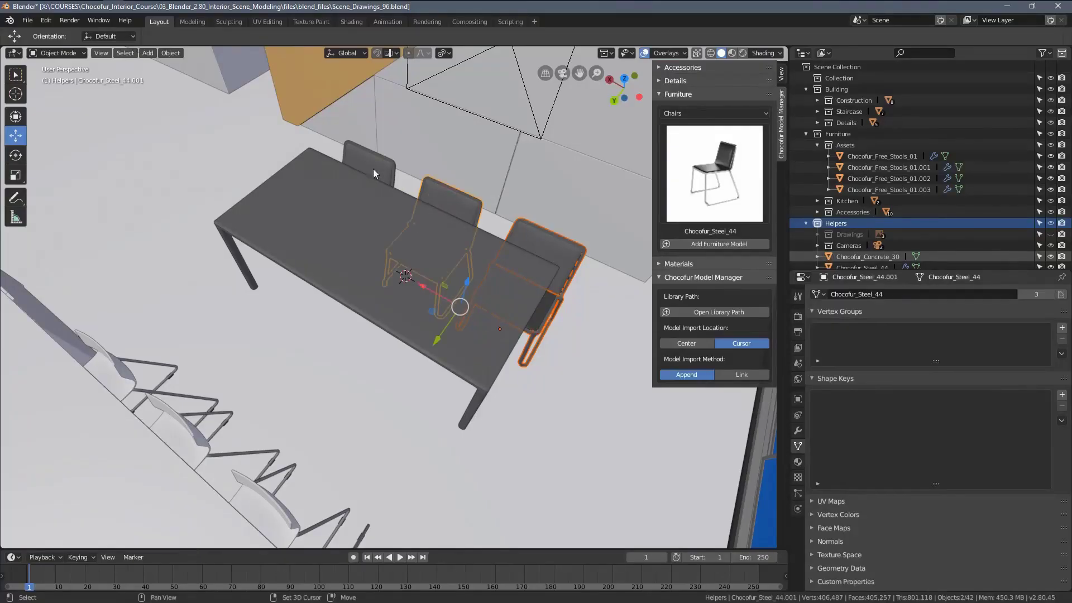
Rotate the three steel chair copies 180 degrees about Z and move them along Y to the opposite side of the dining table.
middle_drag(373, 169, 437, 259)
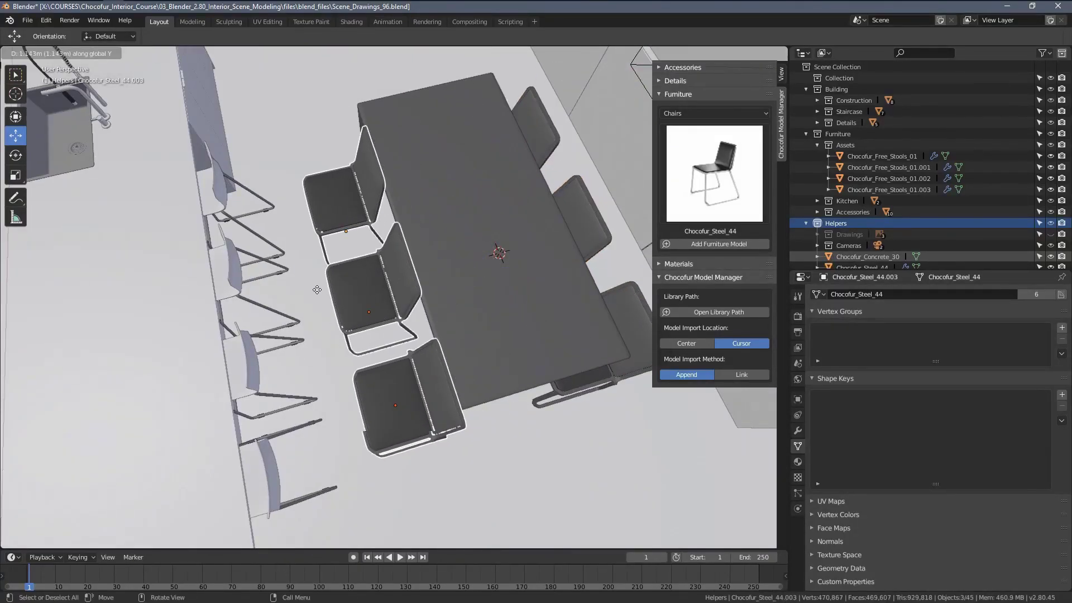
key(r)
key(z)
key(1)
key(8)
key(0)
key(Return)
key(g)
key(y)
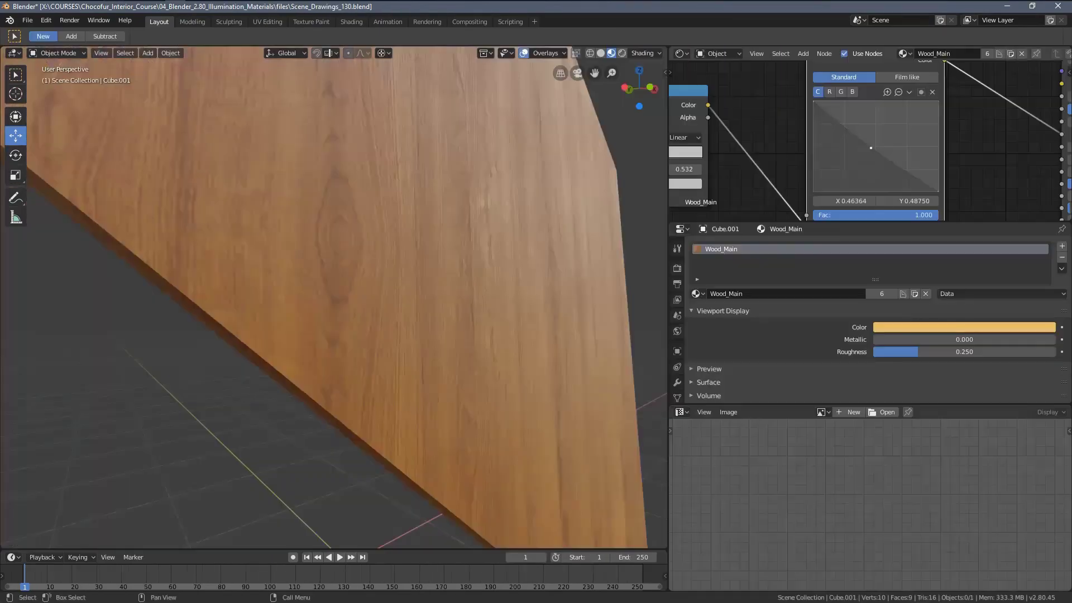
Lower the middle point of the RGB curve slightly in the Wood_Main material.
drag(865, 146, 864, 156)
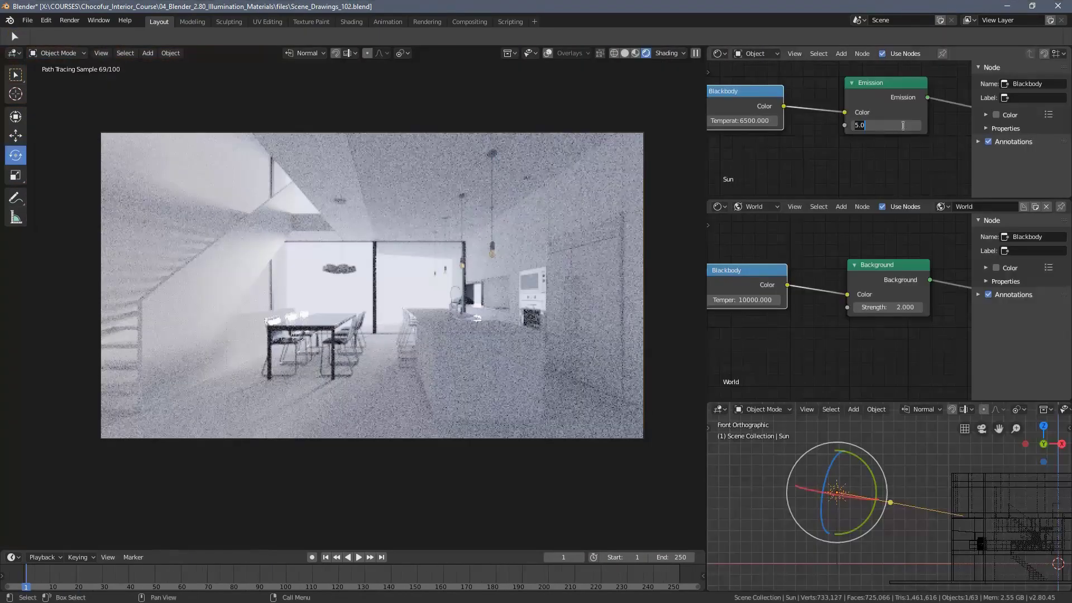
Set the Sun light's emission strength to 6.
click(822, 122)
text(6)
key(Return)
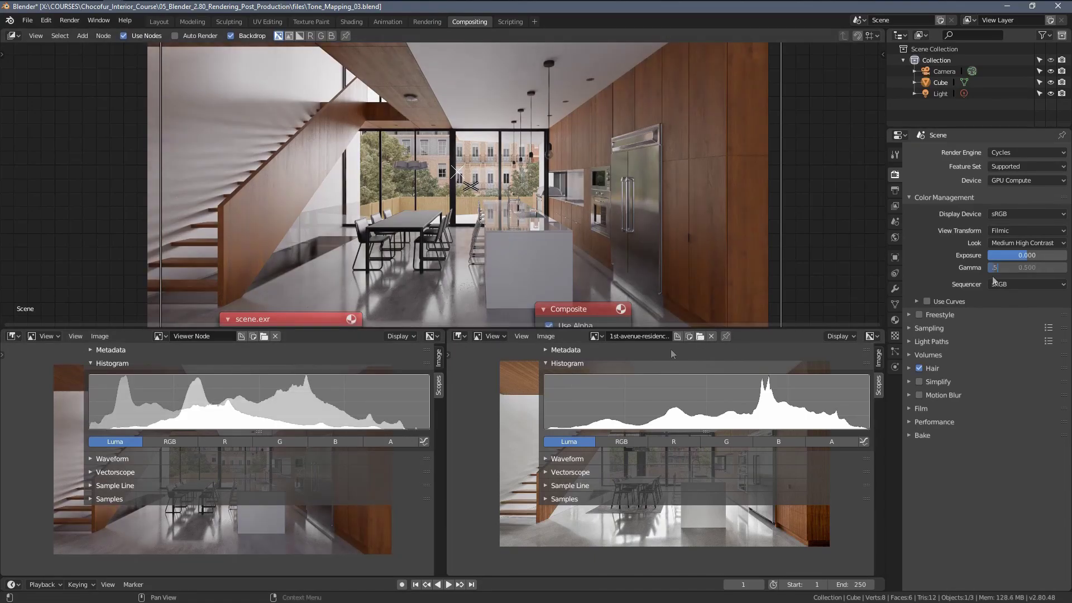
key(Return)
key(g)
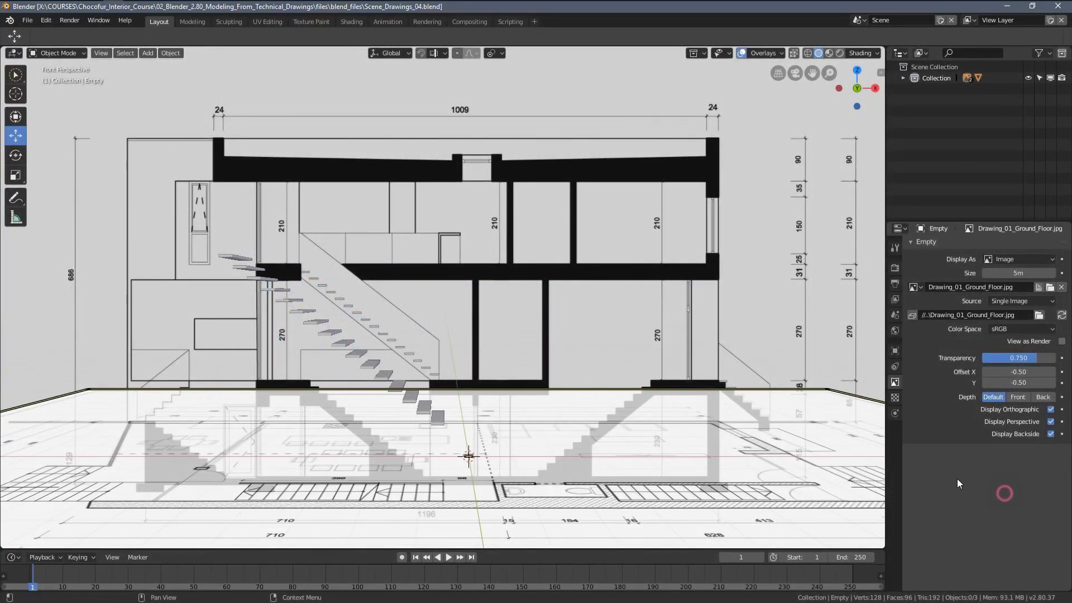
Deselect everything and examine the stairs, ground-floor plan and section drawing together in perspective and orthographic views.
key(alt+a)
middle_drag(519, 278, 515, 275)
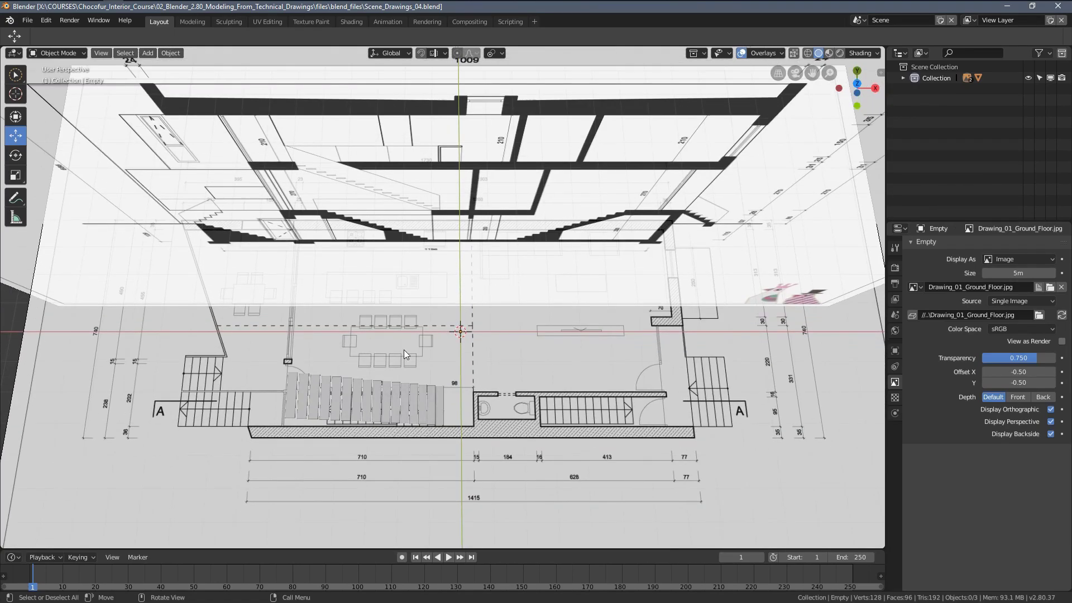
key(KP_5)
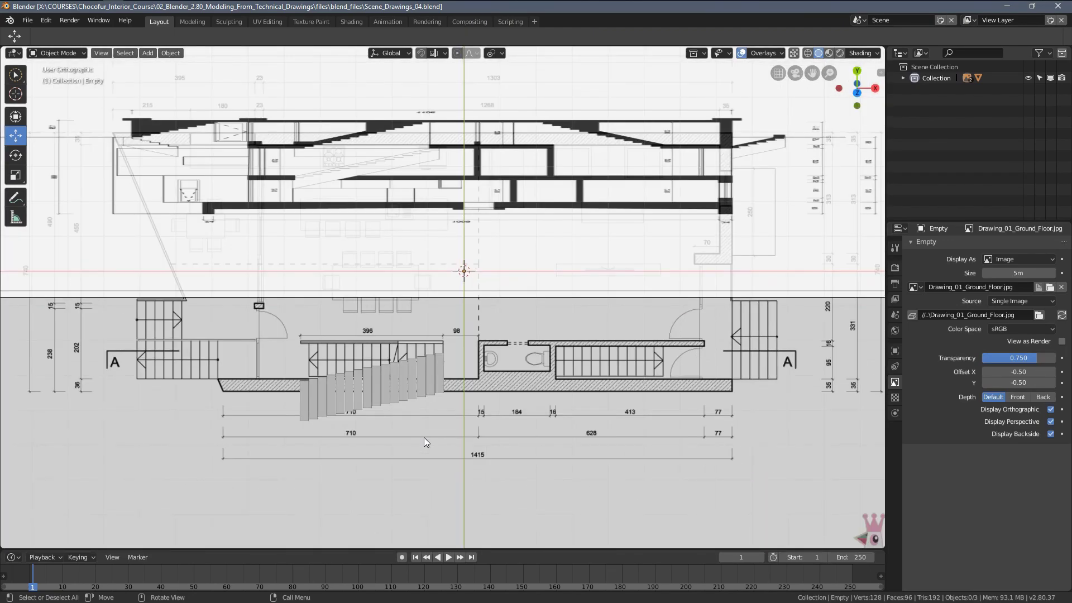
key(KP_5)
key(KP_2)
key(KP_5)
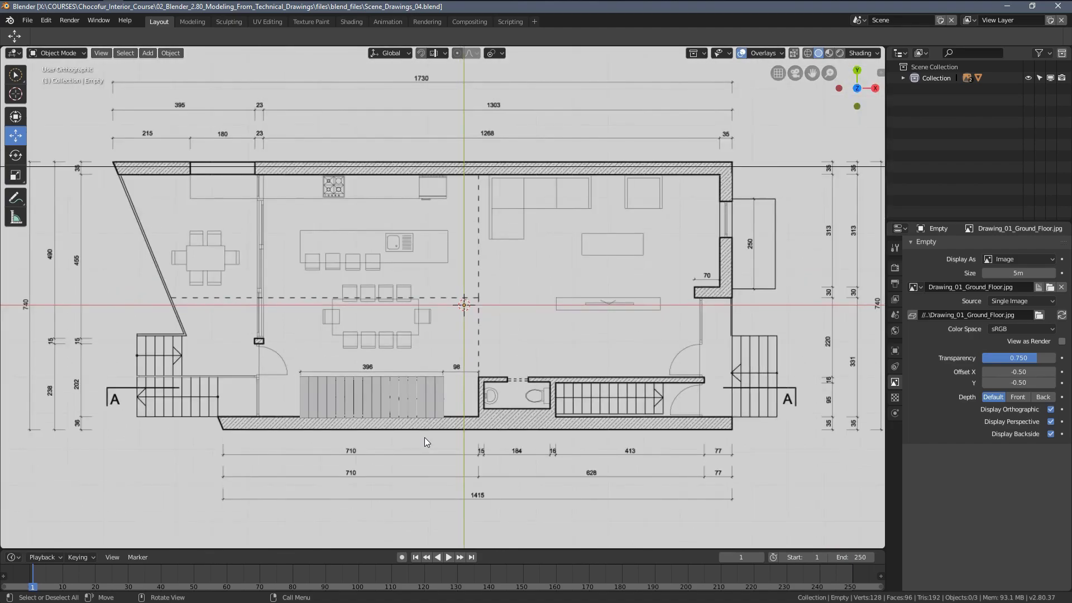
scroll(482, 318, down, 5)
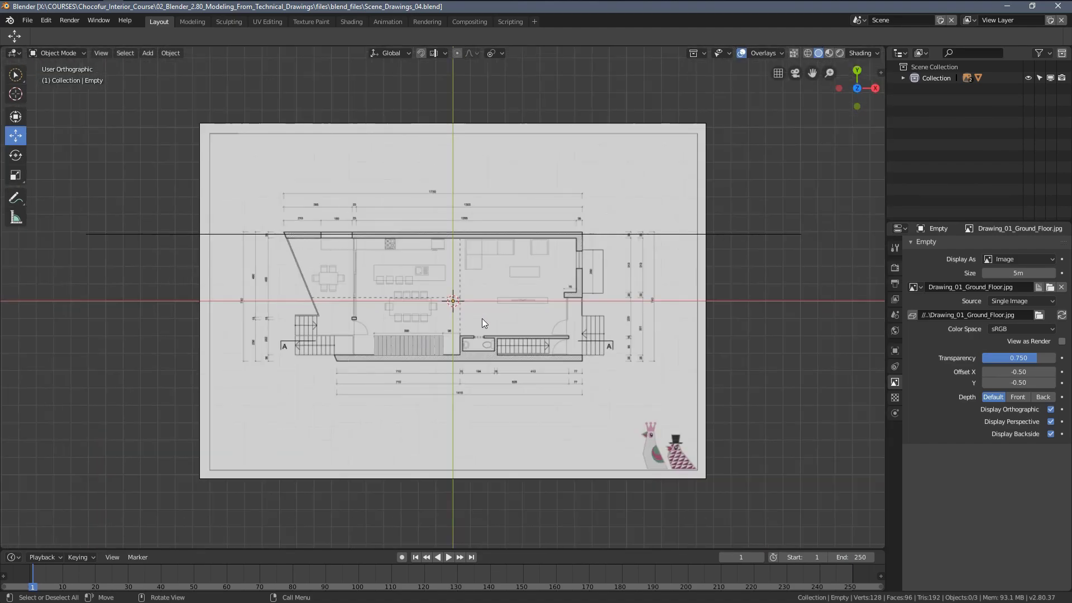
mouse_move(487, 294)
middle_down()
mouse_move(507, 273)
mouse_move(508, 191)
mouse_move(506, 227)
middle_up()
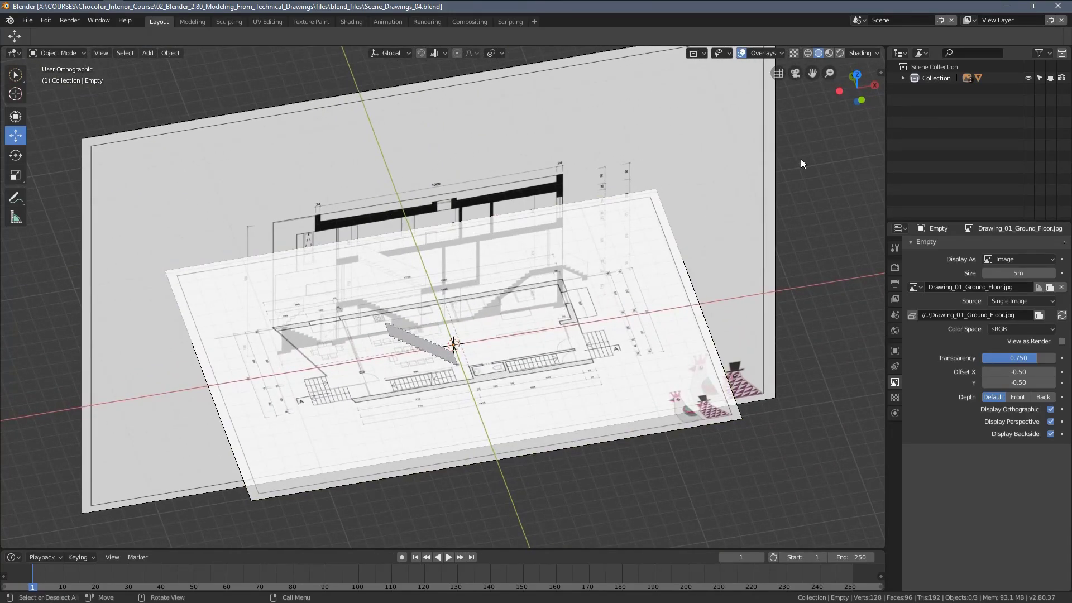
Create a new collection in the scene and name it Drawings.
right_click(924, 119)
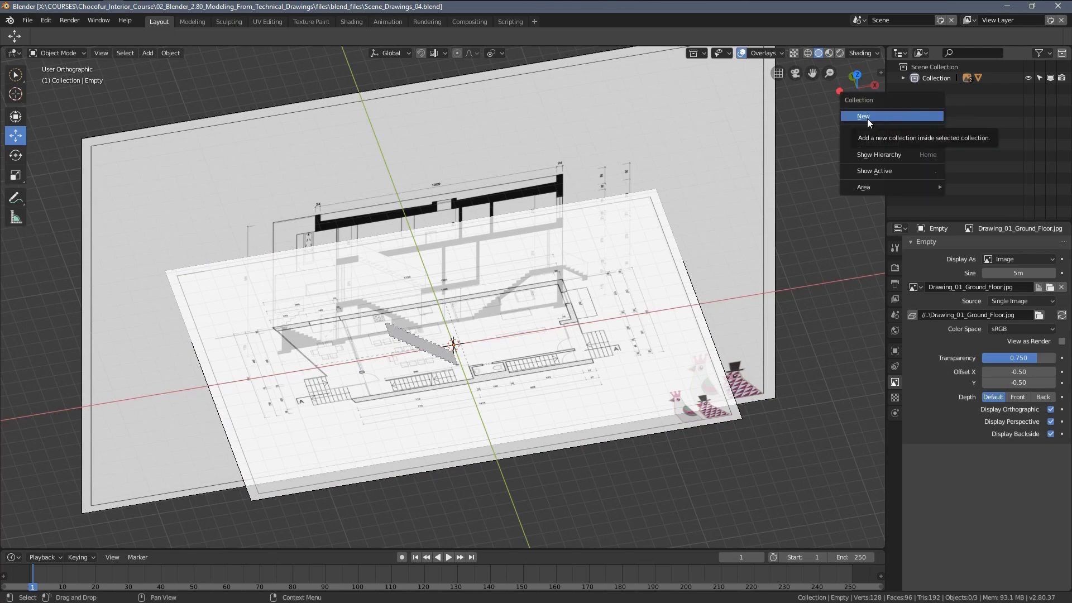
click(868, 119)
click(953, 90)
double_click(952, 90)
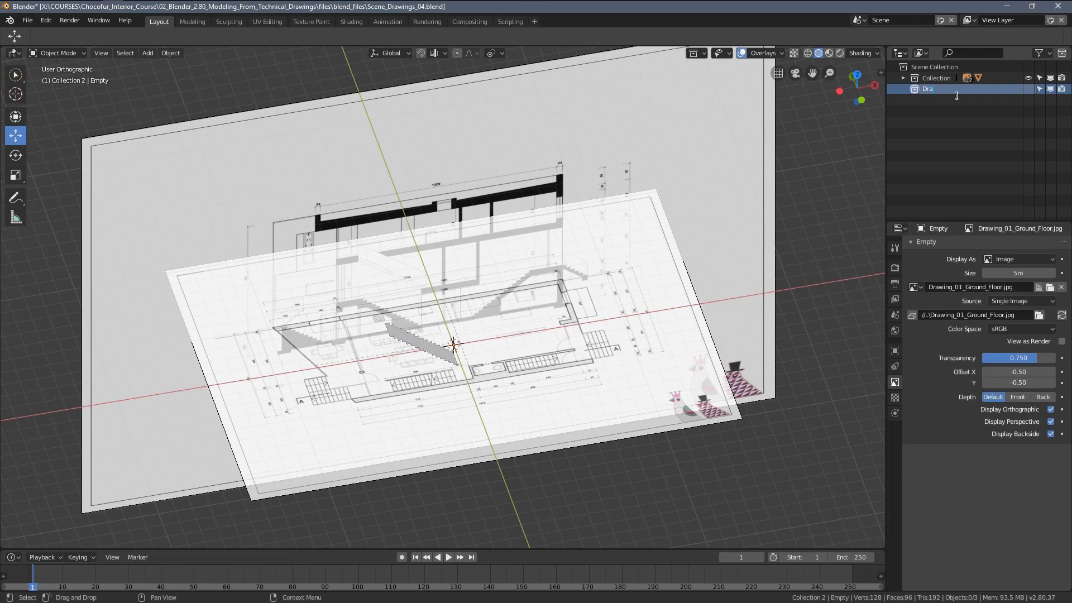
key(Return)
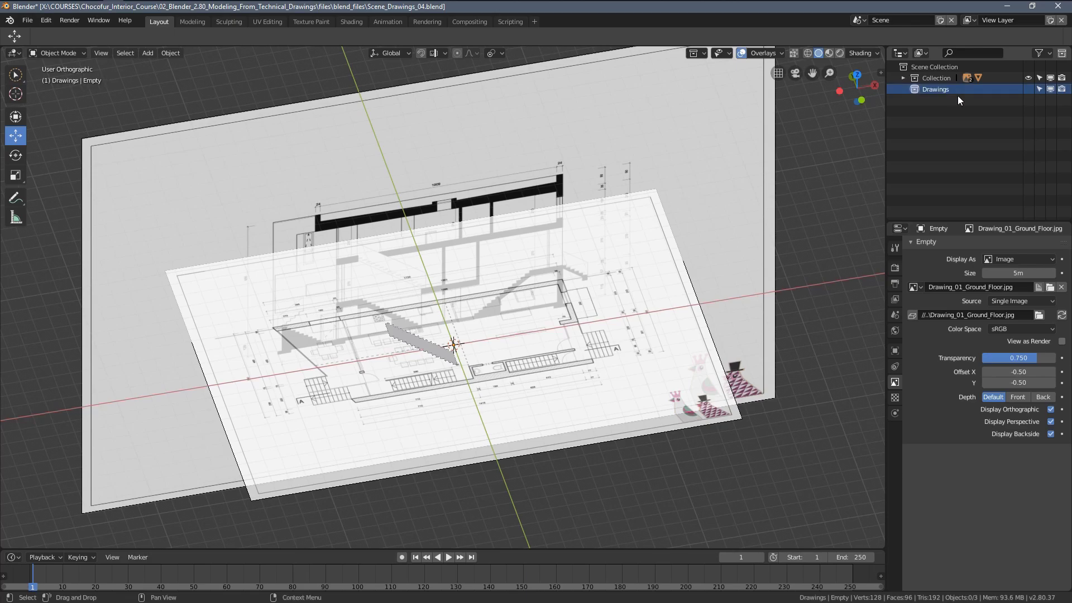
Move the two drawing image empties, Empty and Empty.001, from Collection into the Drawings collection.
click(904, 78)
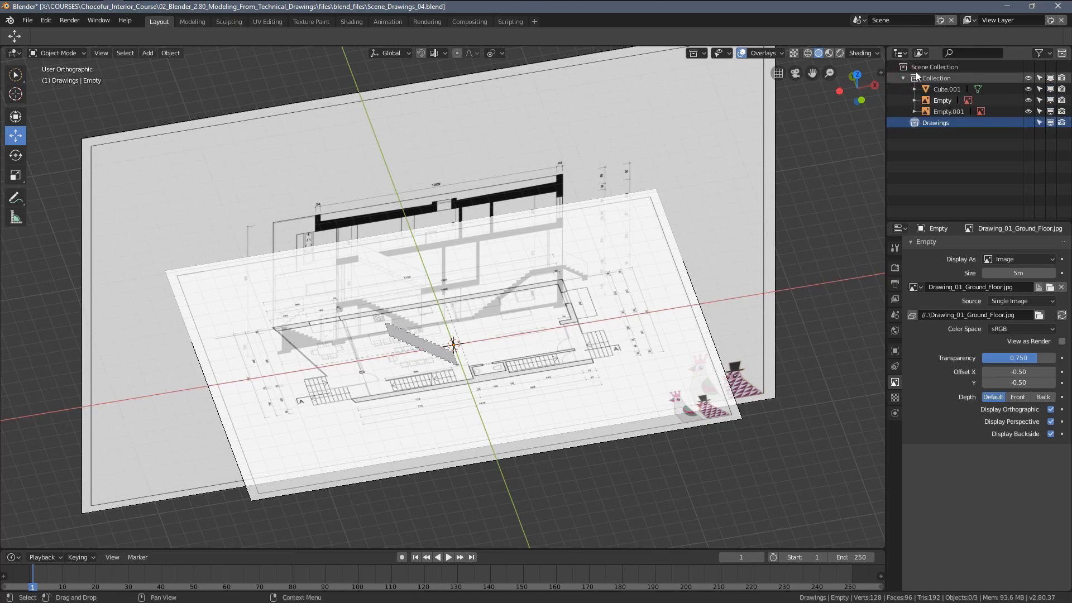
click(941, 101)
ctrl+click(947, 111)
mouse_move(949, 106)
mouse_down()
mouse_move(990, 103)
mouse_move(938, 124)
mouse_up()
click(904, 100)
click(904, 78)
Hide the Drawings collection to view the stairs on their own, and show it again.
mouse_move(551, 270)
middle_down()
mouse_move(480, 246)
mouse_move(479, 268)
middle_up()
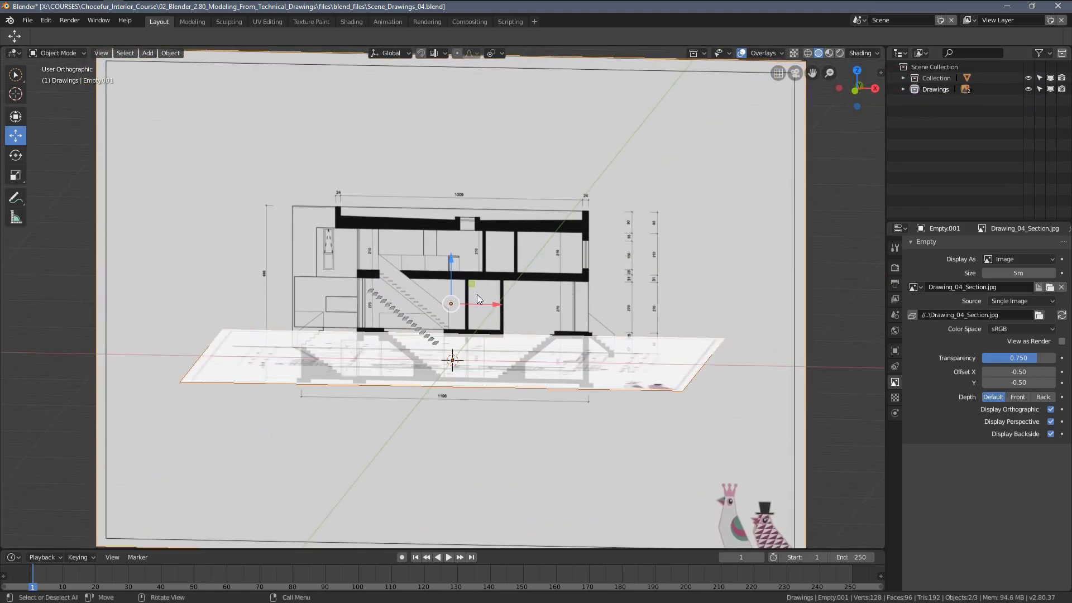
scroll(478, 294, up, 4)
middle_drag(542, 381, 529, 387)
key(KP_5)
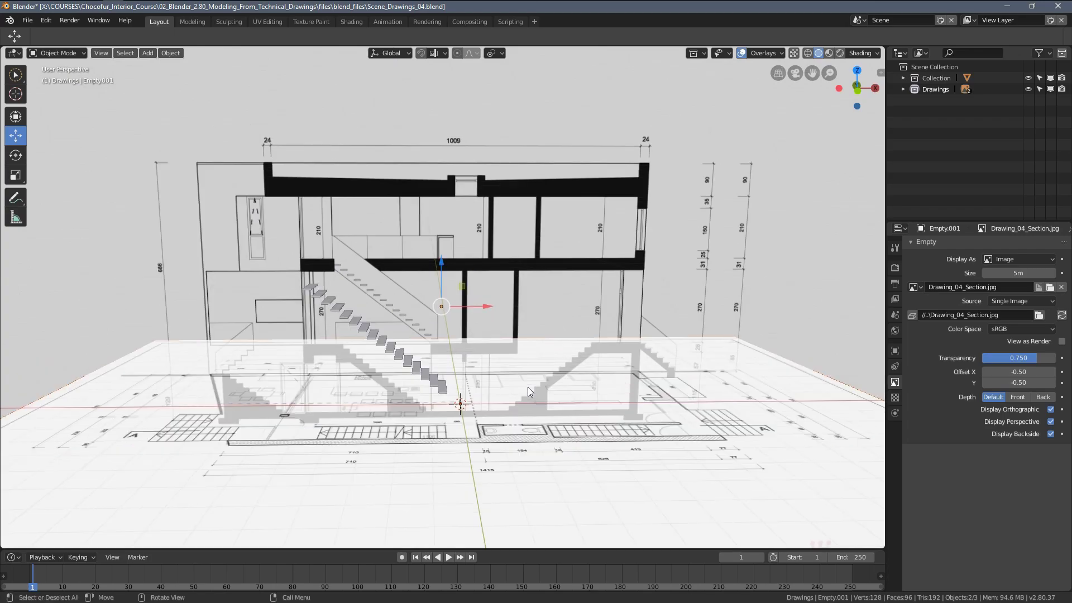
click(1028, 89)
mouse_move(576, 242)
middle_down()
mouse_move(524, 304)
mouse_move(491, 314)
mouse_move(455, 305)
middle_up()
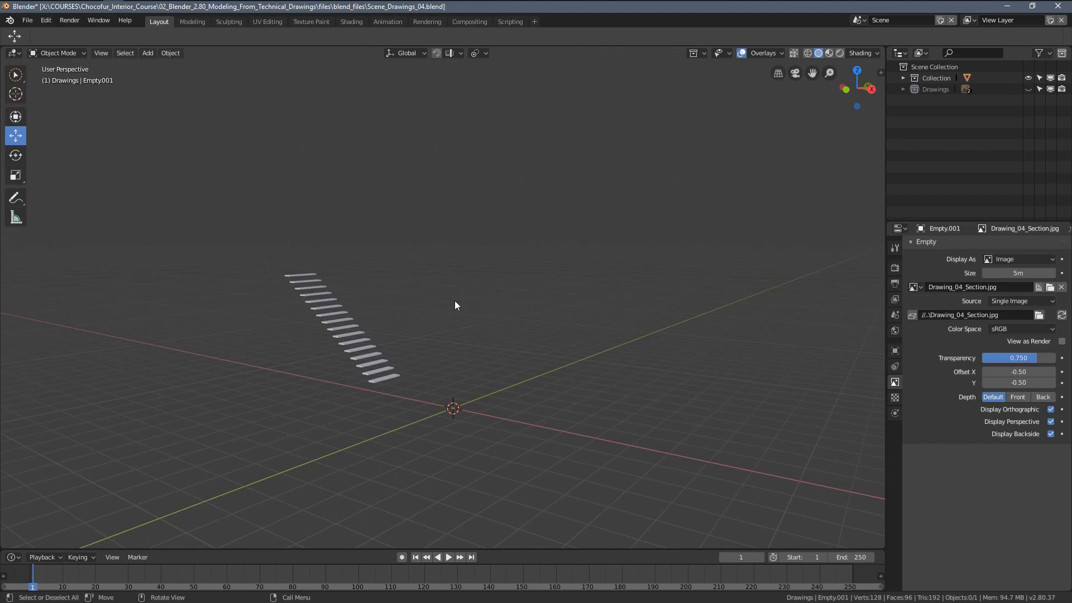
click(1028, 90)
mouse_move(615, 236)
middle_down()
mouse_move(602, 236)
mouse_move(681, 243)
mouse_move(670, 246)
middle_up()
mouse_move(360, 342)
middle_down()
mouse_move(371, 344)
mouse_move(351, 340)
mouse_move(430, 293)
mouse_move(454, 304)
middle_up()
Select the stair mesh and create a new collection named Random.
scroll(374, 328, up, 2)
click(354, 311)
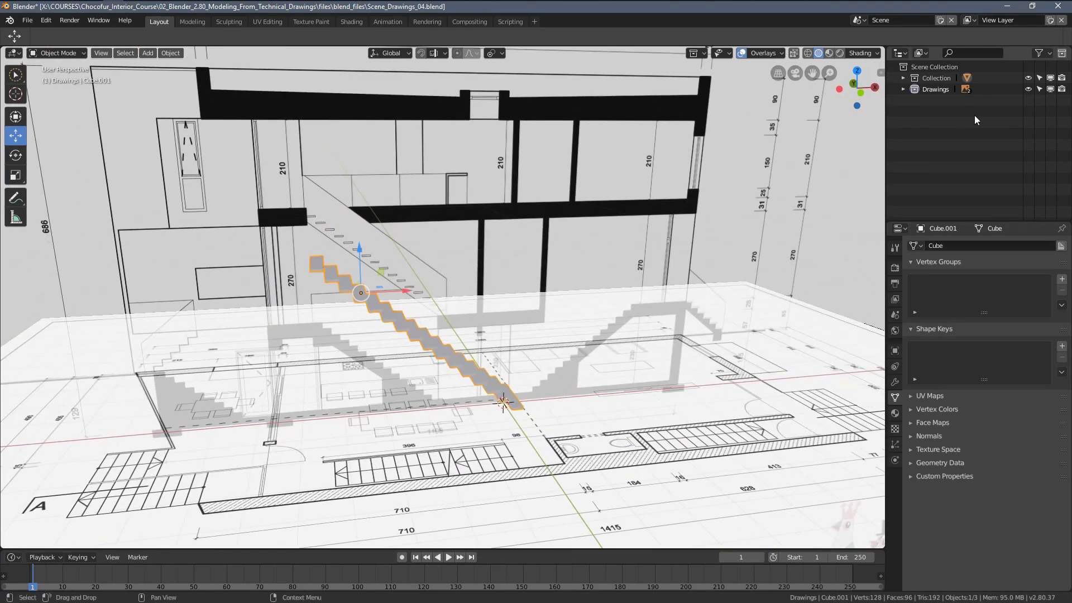
right_click(937, 133)
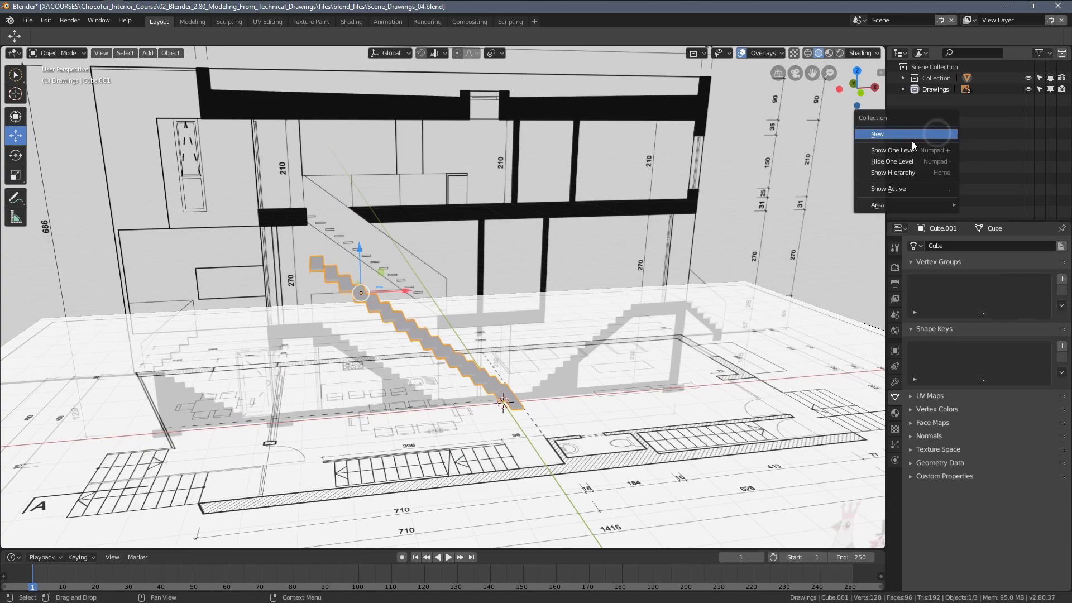
click(884, 135)
double_click(933, 100)
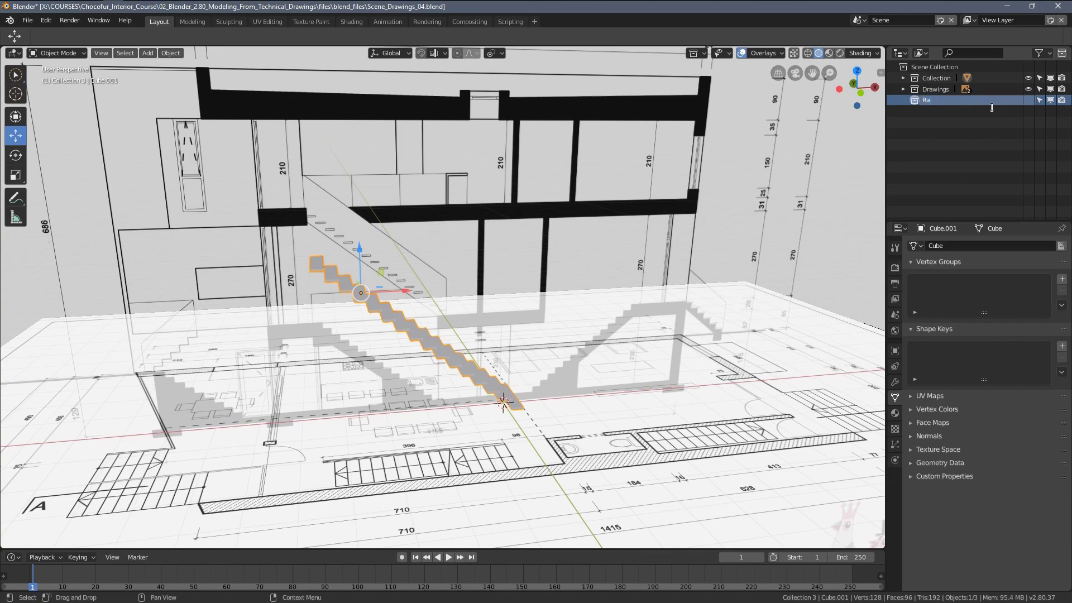
key(Return)
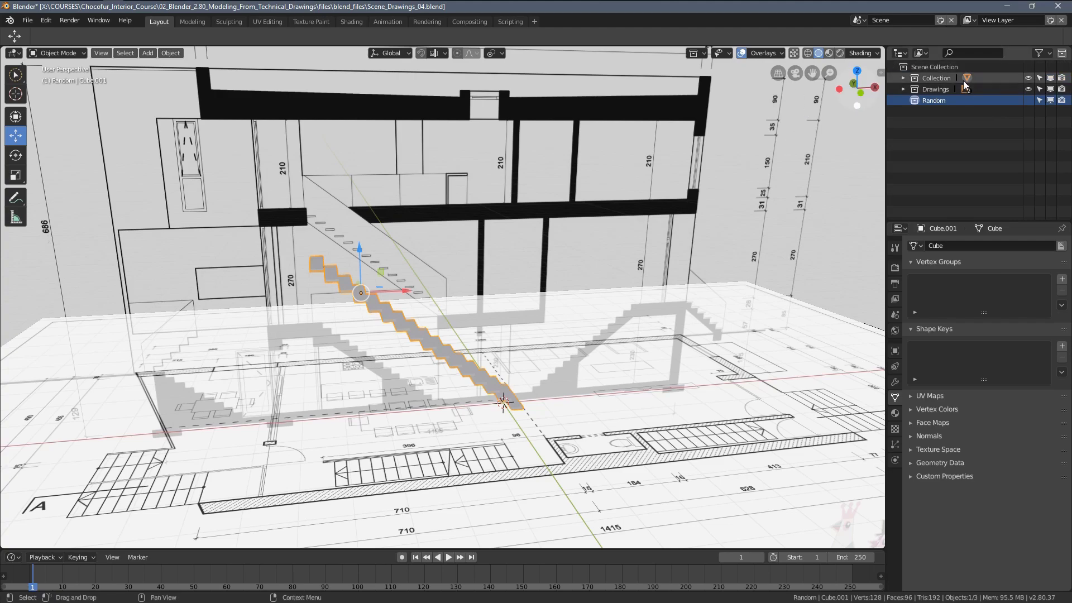
Move the stair object Cube.001 from Collection into the Random collection and hide that collection.
click(903, 78)
drag(947, 90, 940, 115)
click(903, 99)
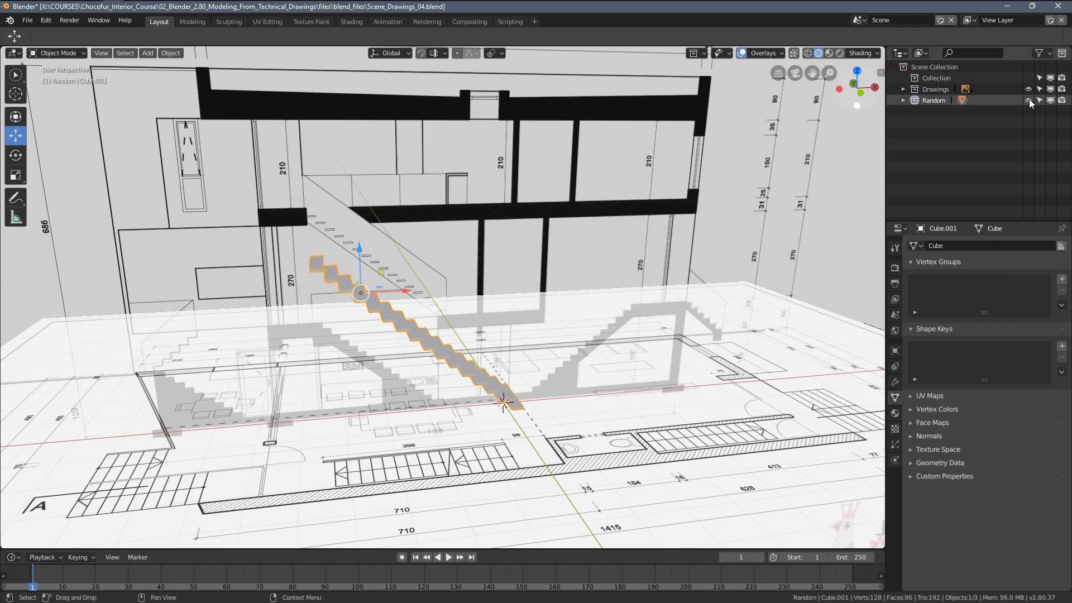
click(1028, 100)
Examine the section and ground-floor drawings in orthographic views from the front and from above.
key(KP_5)
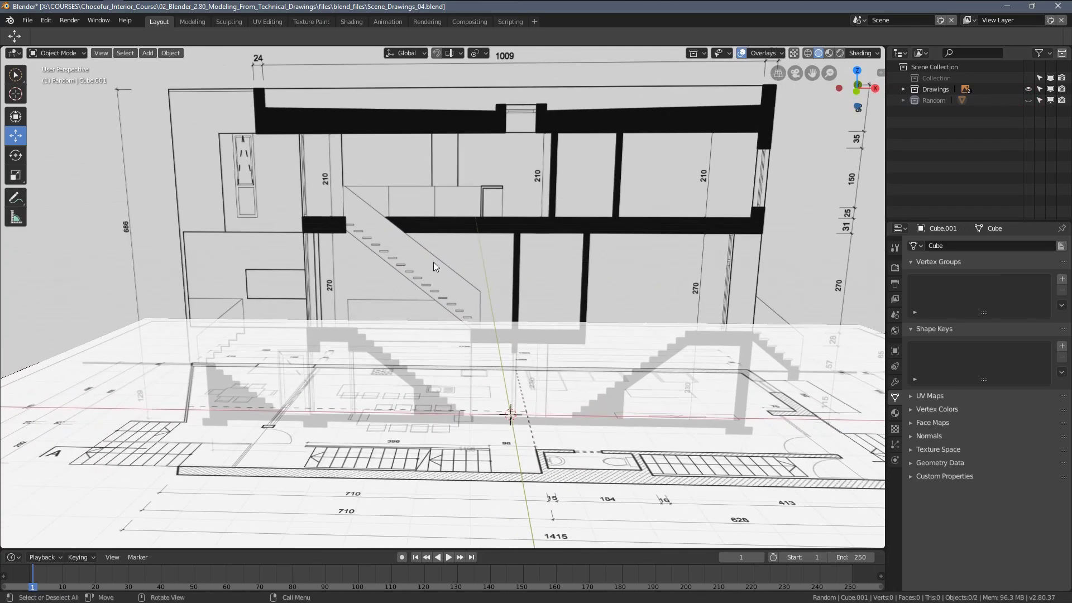
key(KP_2)
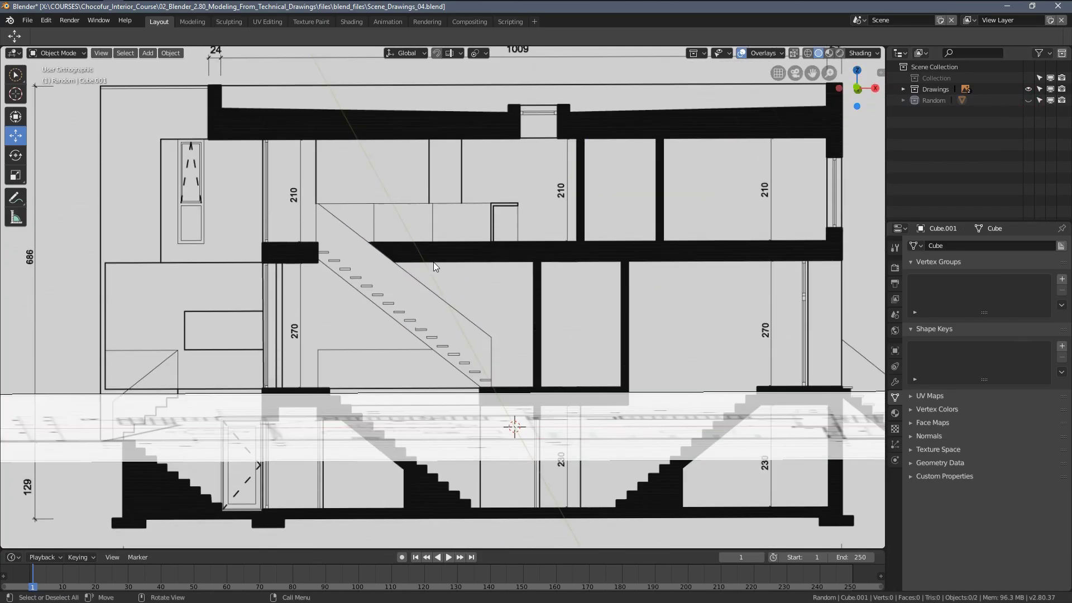
scroll(554, 358, down, 5)
key(KP_7)
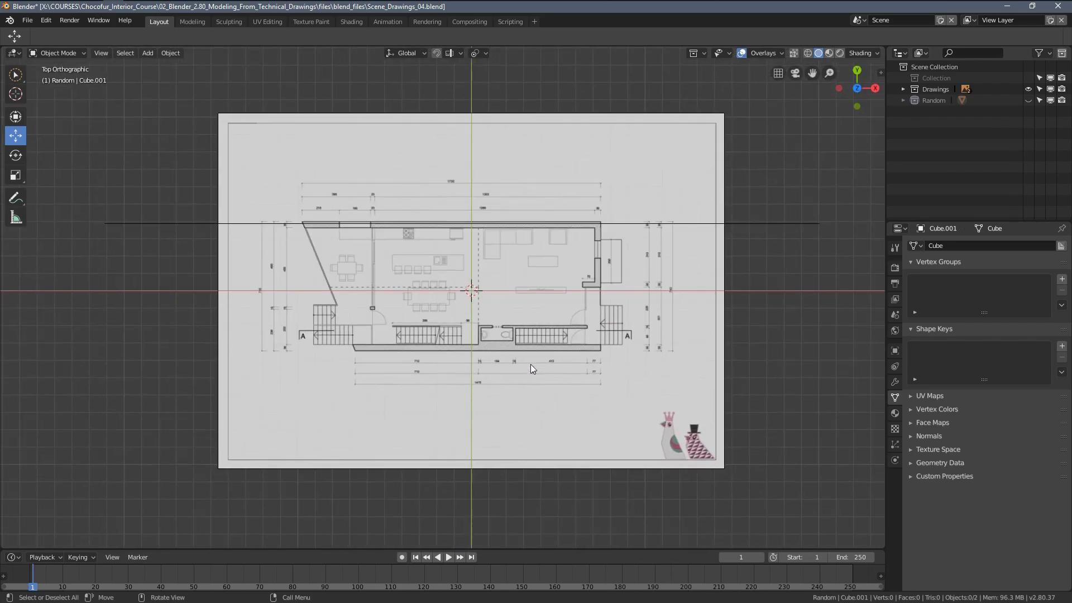
key(KP_5)
key(KP_2)
key(KP_2)
key(KP_2)
key(KP_2)
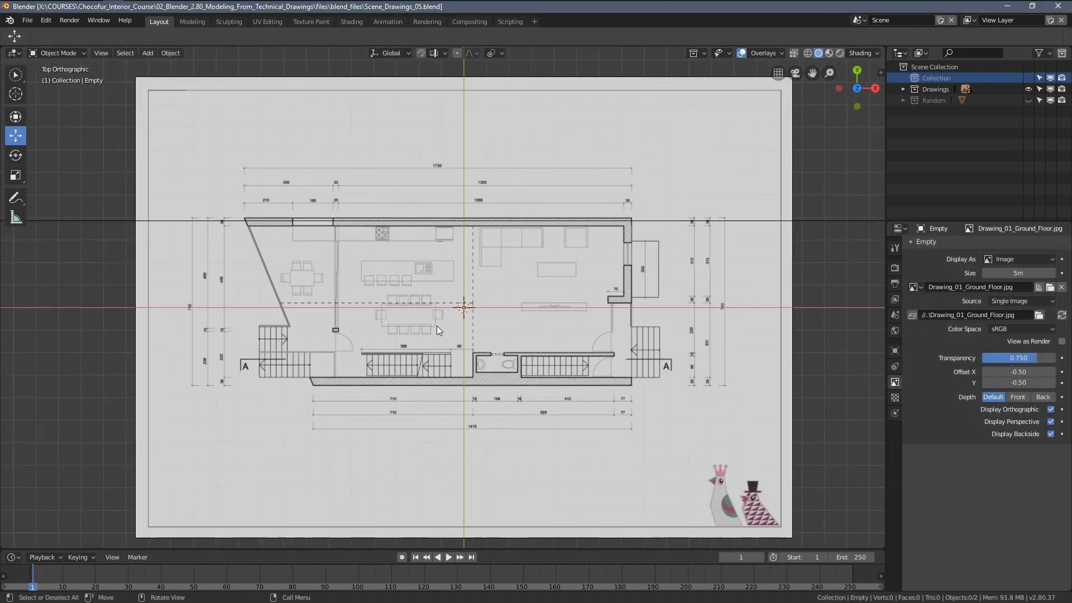
Add a cube and align its corner with the outer upper-right wall corner of the ground-floor plan.
key(shift+a)
mouse_move(448, 329)
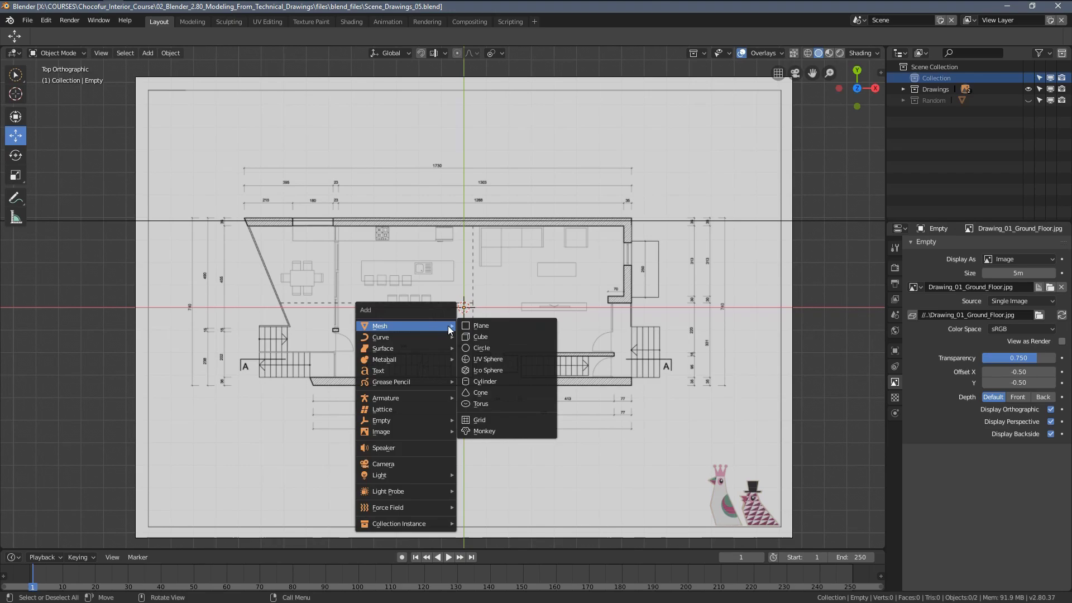
click(481, 336)
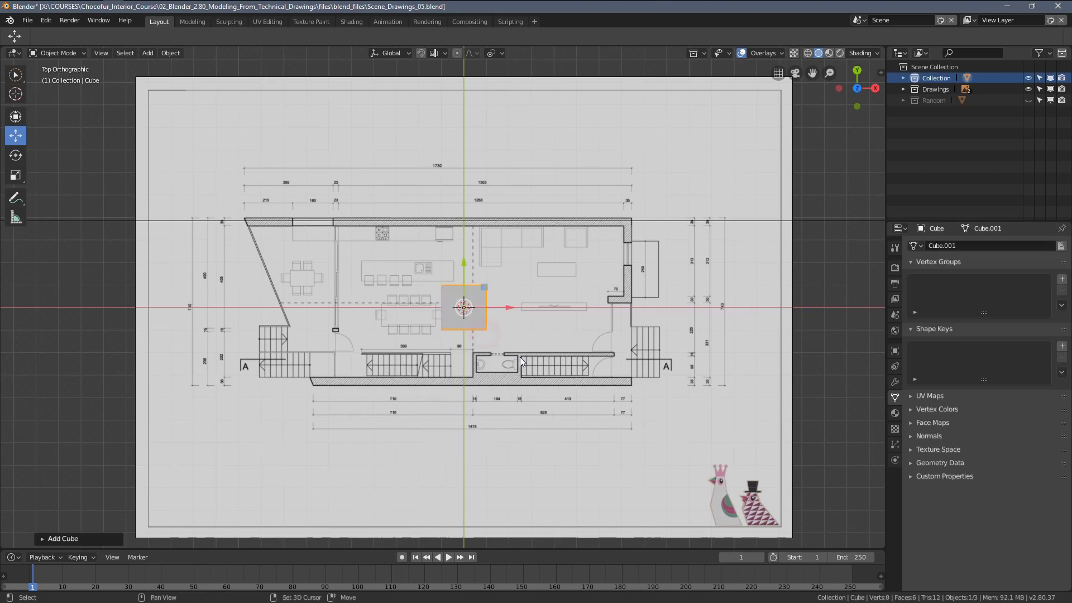
scroll(491, 366, up, 2)
key(g)
click(668, 251)
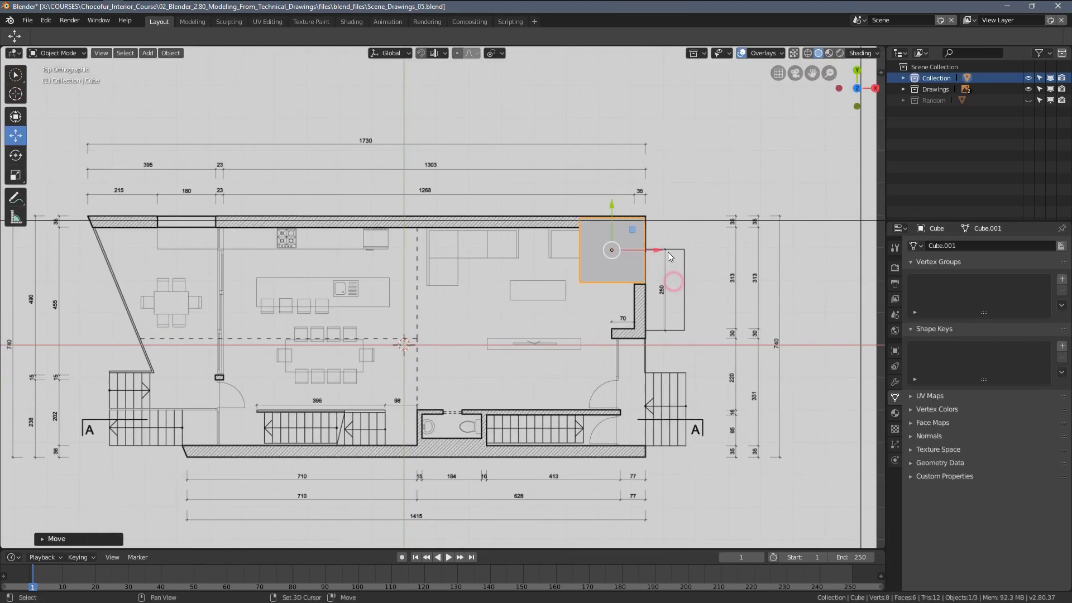
scroll(668, 251, up, 5)
scroll(638, 249, up, 2)
shift+middle_drag(605, 259, 387, 302)
key(g)
click(551, 239)
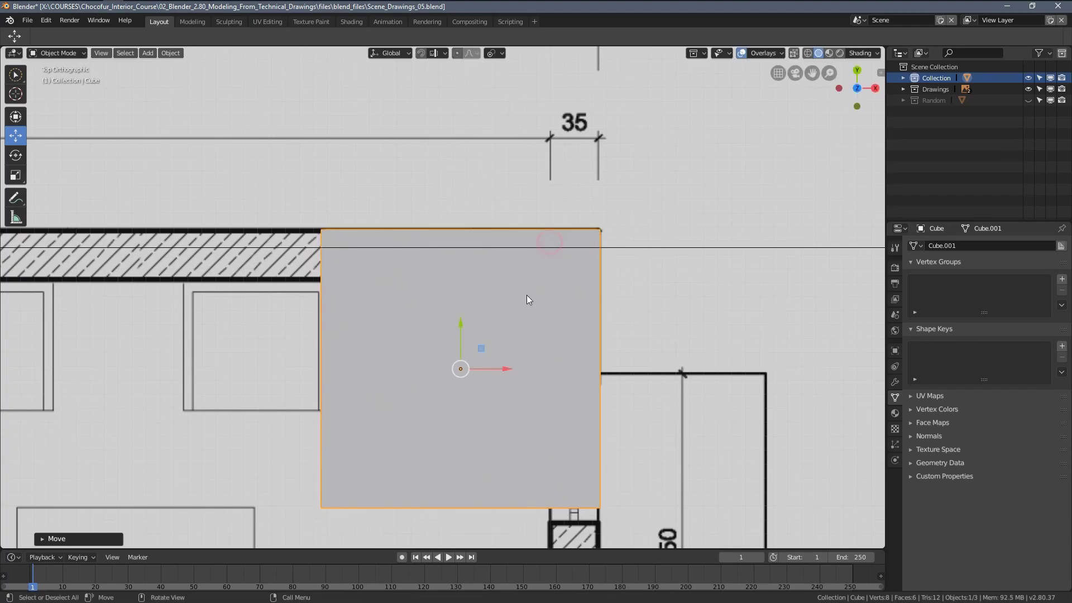
In wireframe display, move the cube's room-side face along Y to match the 35 cm thickness of the upper exterior wall.
key(Tab)
middle_drag(526, 296, 520, 382)
click(494, 441)
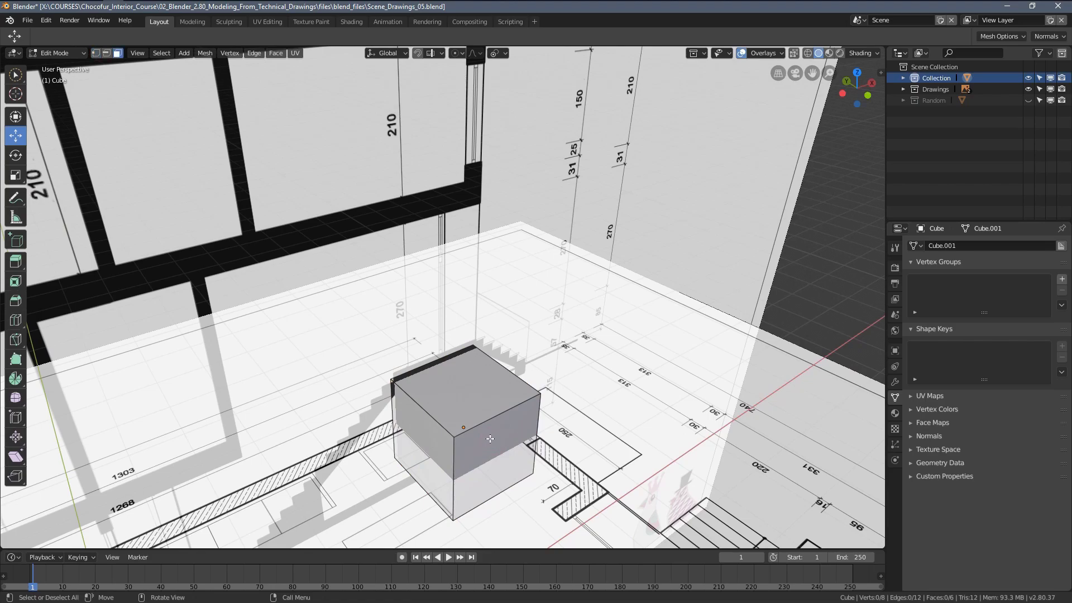
click(491, 439)
key(z)
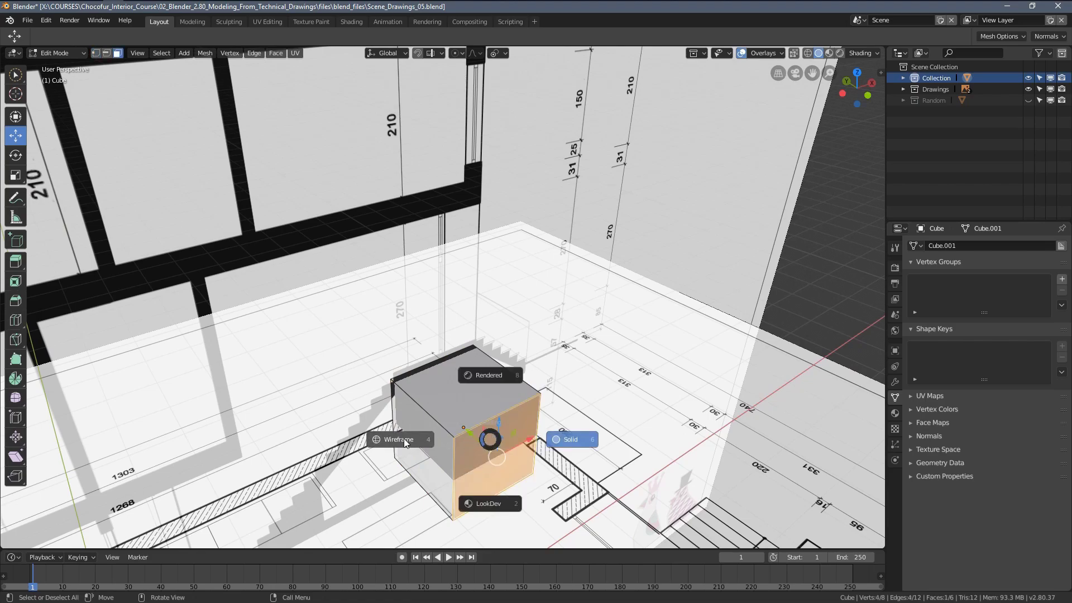
click(433, 437)
key(KP_7)
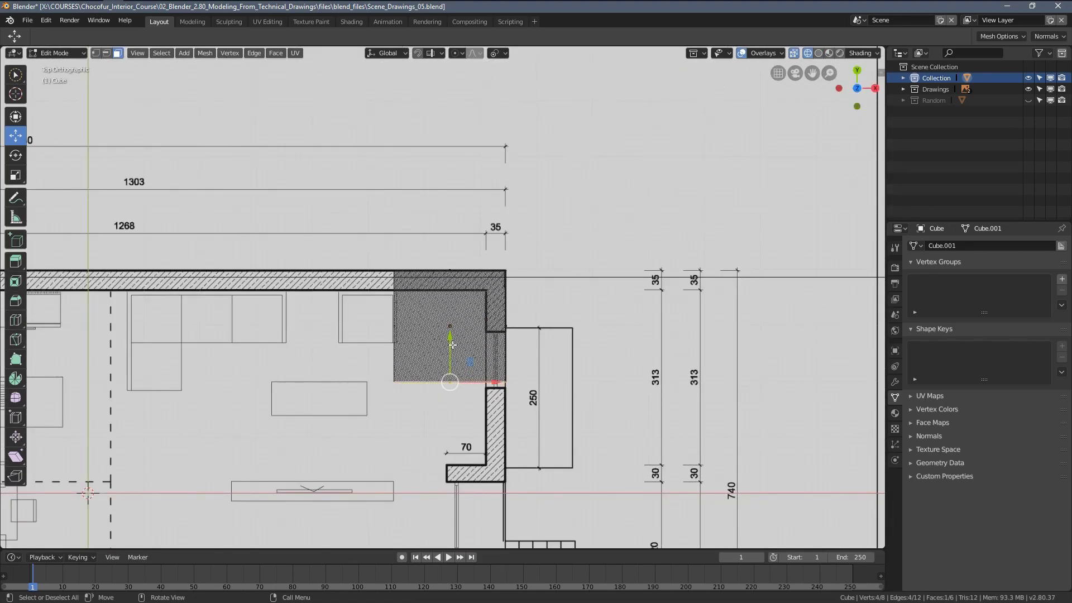
drag(452, 344, 455, 245)
scroll(458, 254, up, 5)
shift+middle_drag(466, 264, 442, 266)
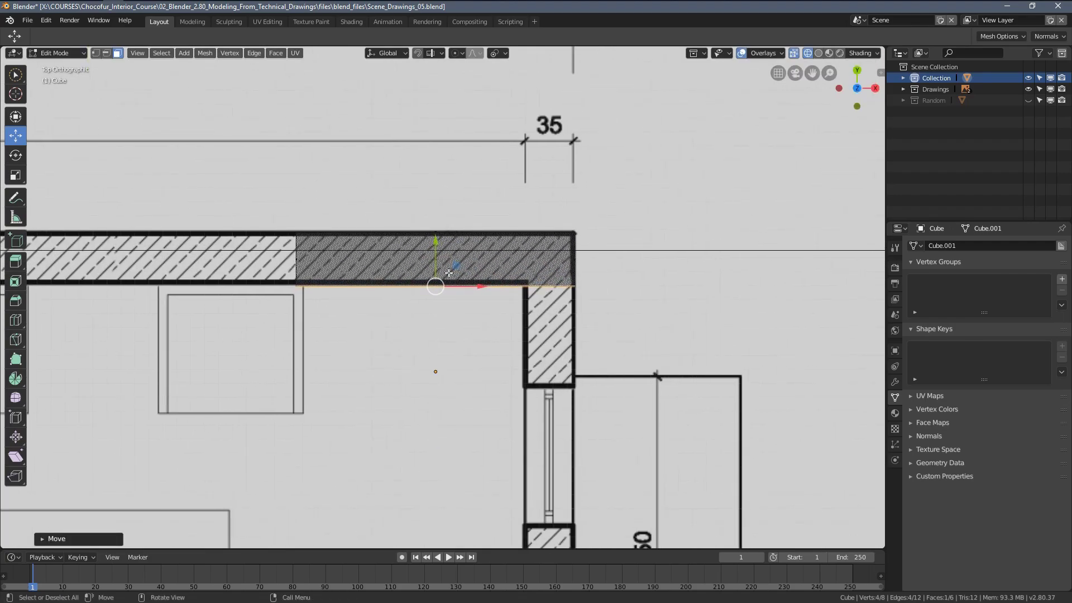
drag(438, 252, 439, 248)
click(439, 247)
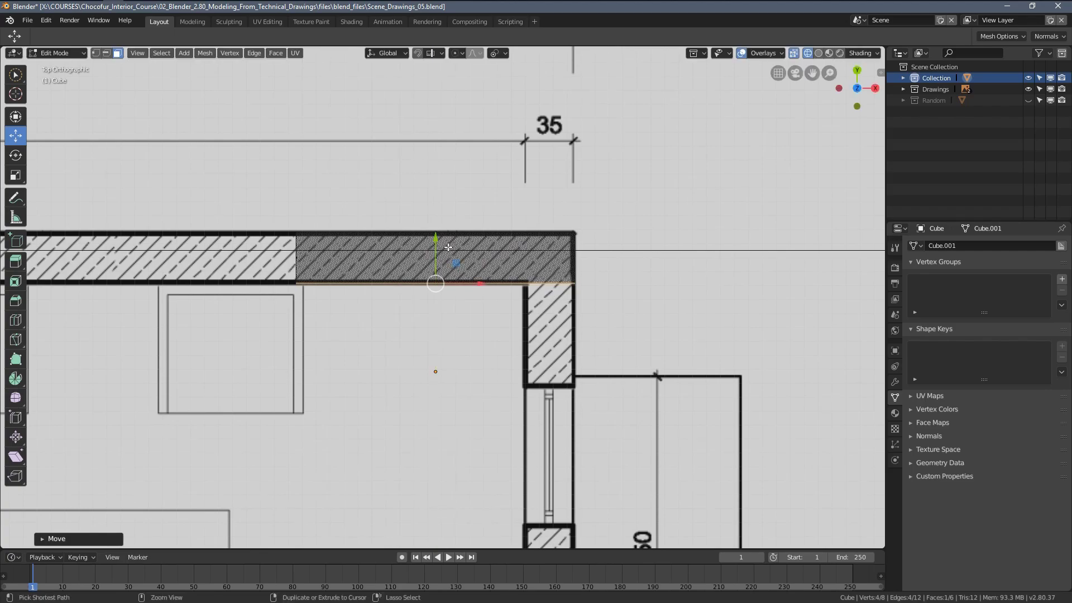
Add a loop cut across the wall block, aligned with the inner edge of the adjoining right-hand exterior wall.
key(ctrl+r)
click(450, 247)
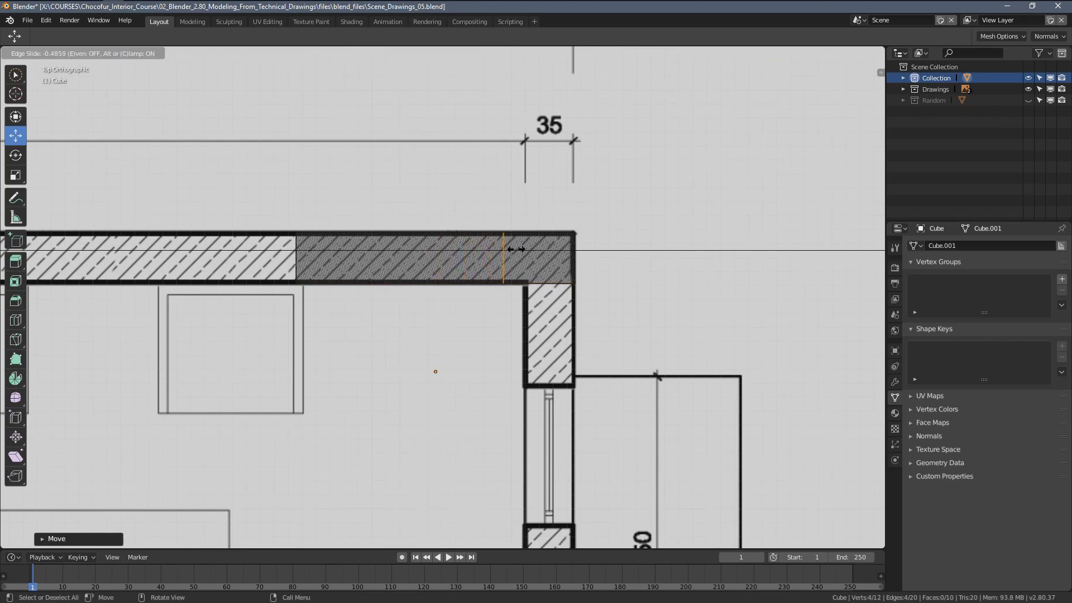
click(537, 246)
scroll(537, 246, down, 2)
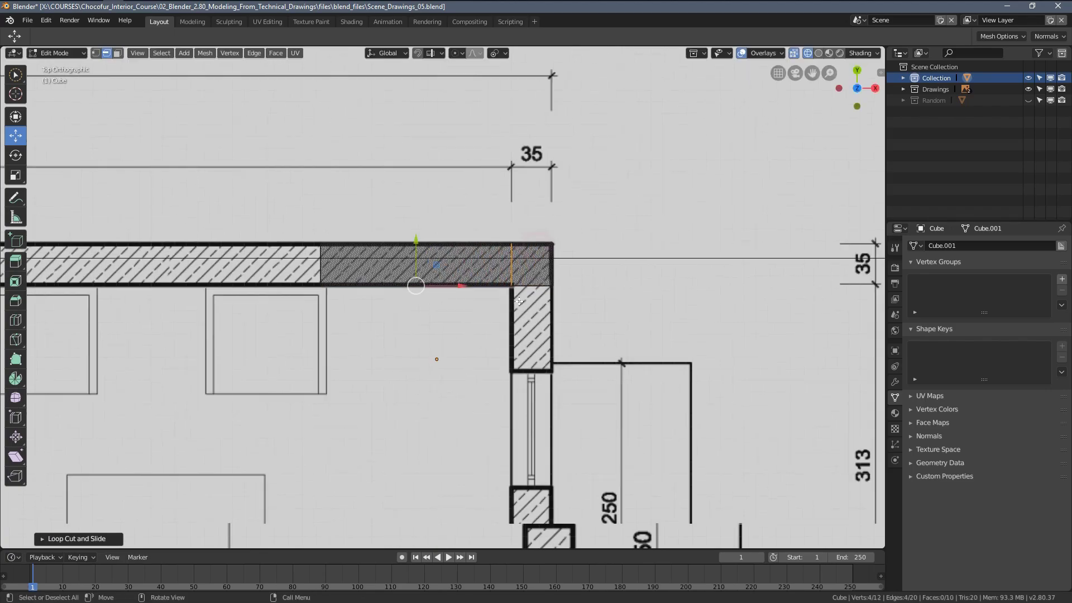
Leave mesh editing, hide the section drawing and return the viewport to solid shading.
middle_drag(537, 247, 527, 296)
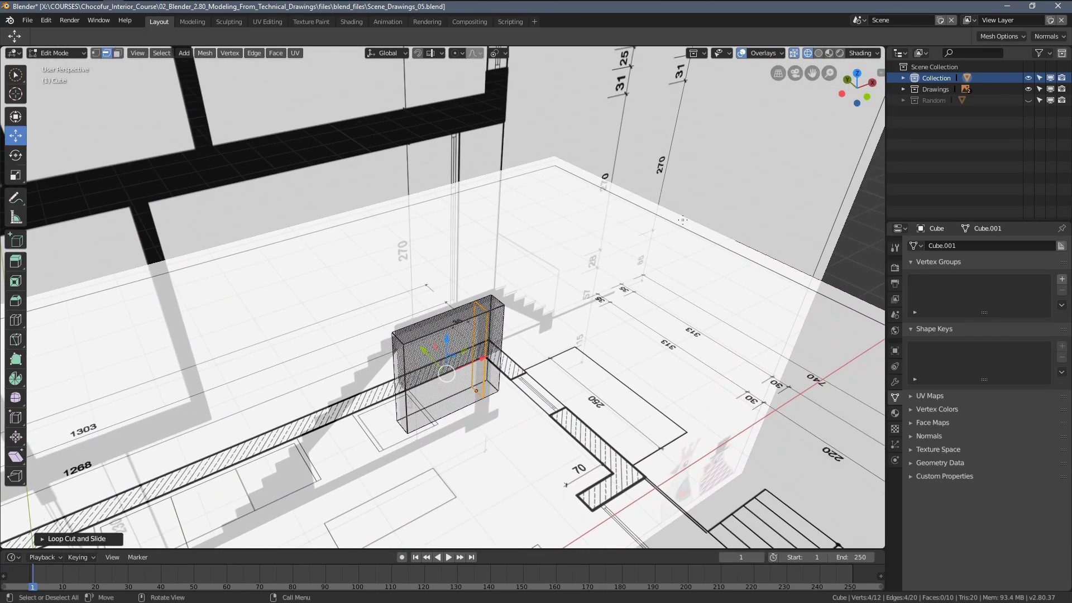
key(Tab)
scroll(541, 263, down, 5)
click(578, 189)
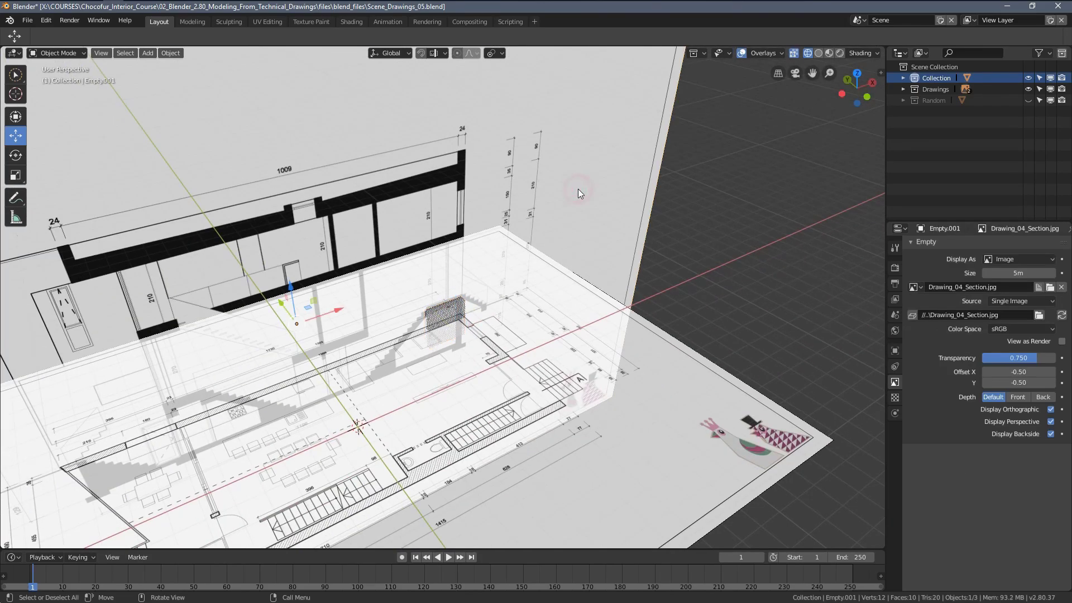
key(h)
scroll(535, 263, up, 5)
key(z)
click(527, 350)
Extrude the wall block's inner corner face about 0.76 m along the right-hand wall to the start of the window opening.
click(483, 343)
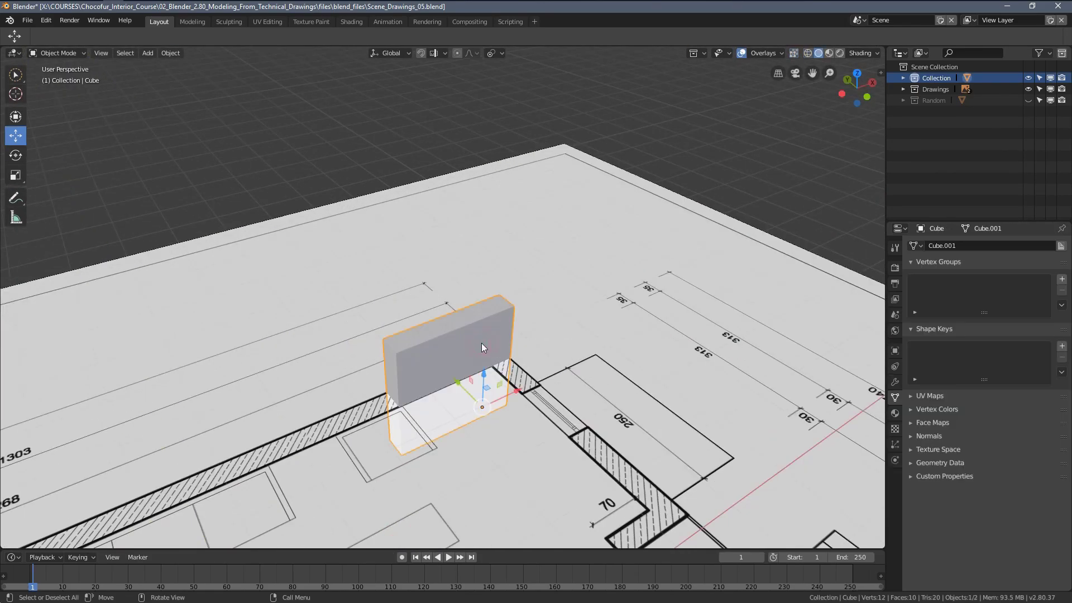
key(Tab)
click(502, 342)
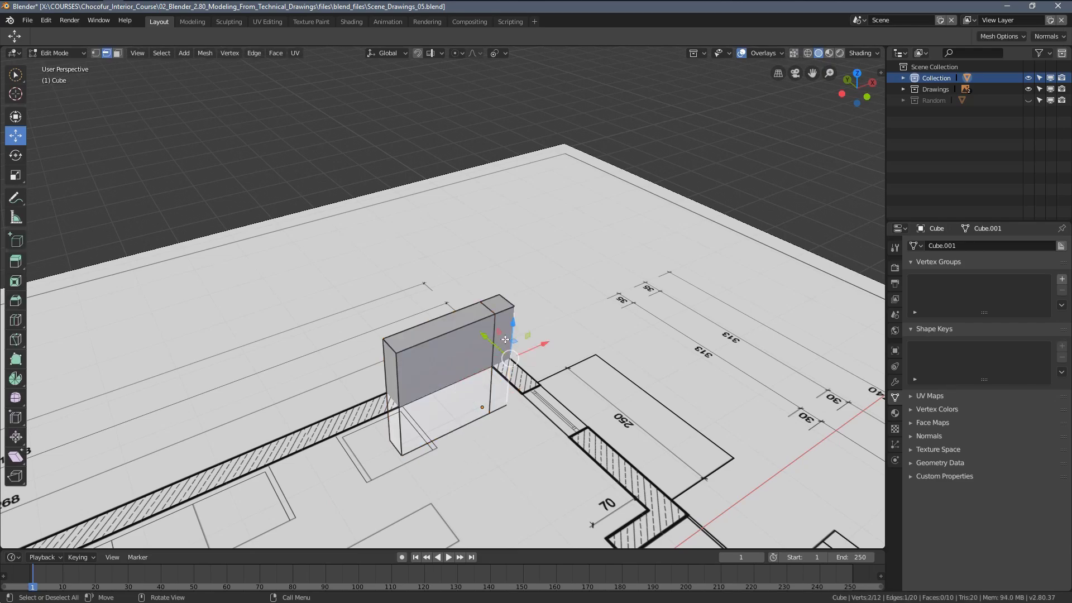
key(3)
click(506, 338)
middle_drag(506, 338, 491, 324)
key(KP_7)
shift+middle_drag(620, 336, 509, 299)
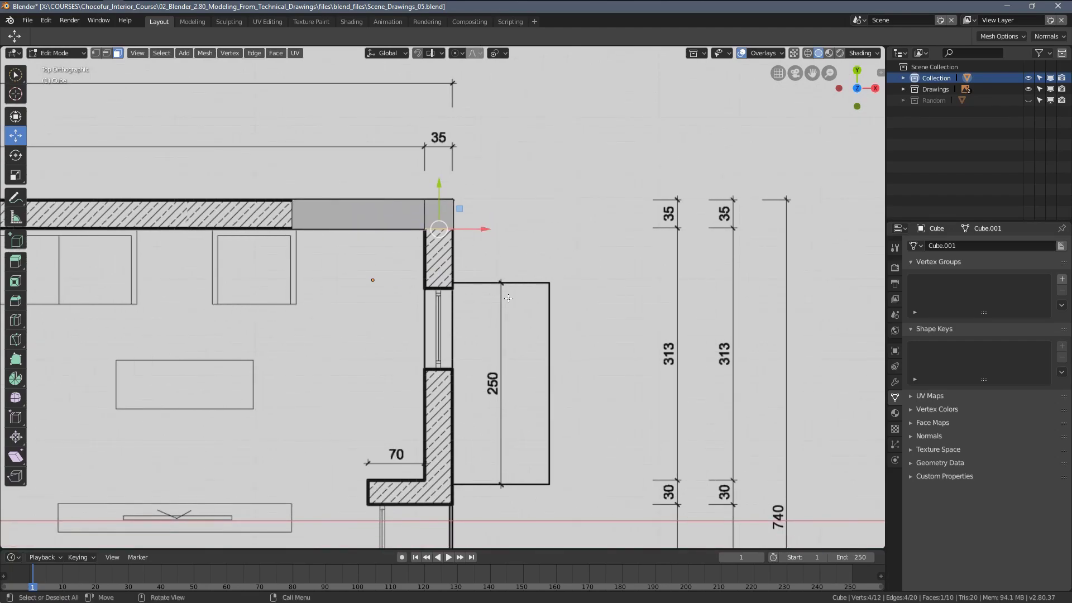
key(e)
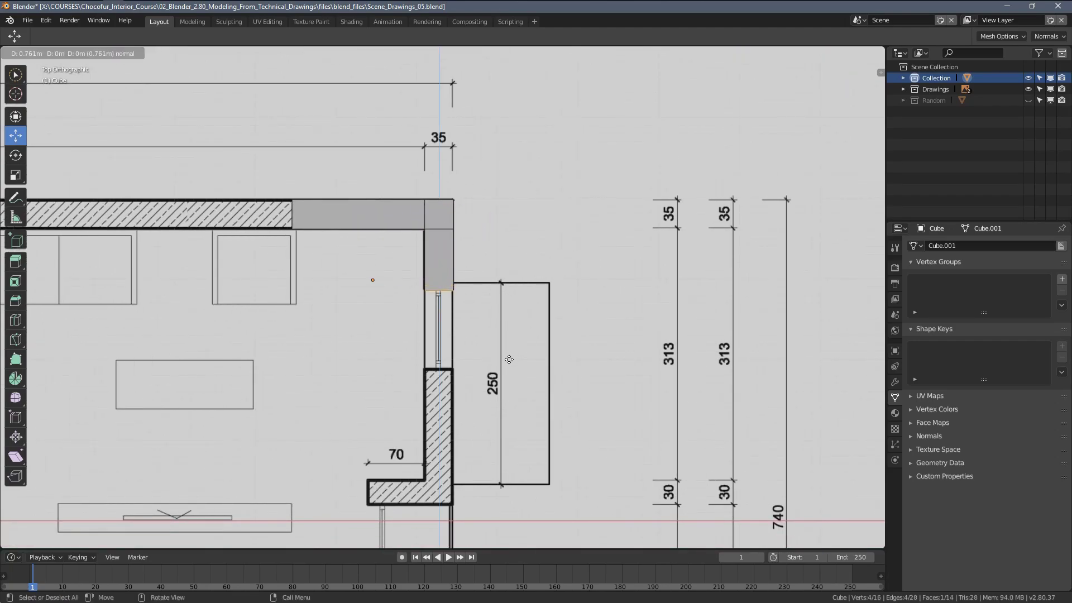
click(510, 359)
scroll(469, 328, up, 3)
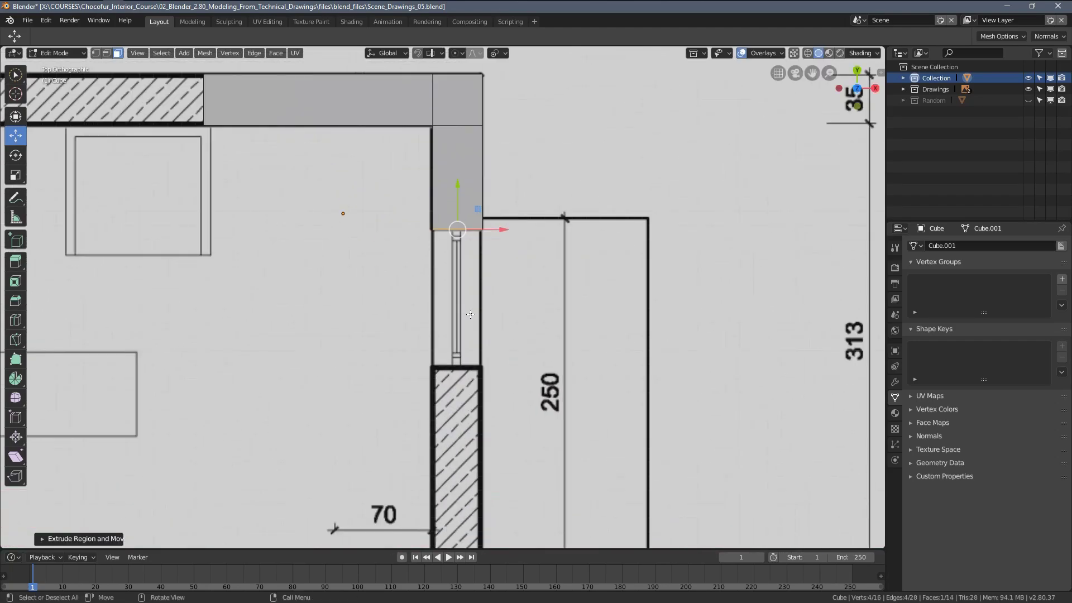
Extrude the wall end about 0.99 m across the window opening to its far edge.
key(e)
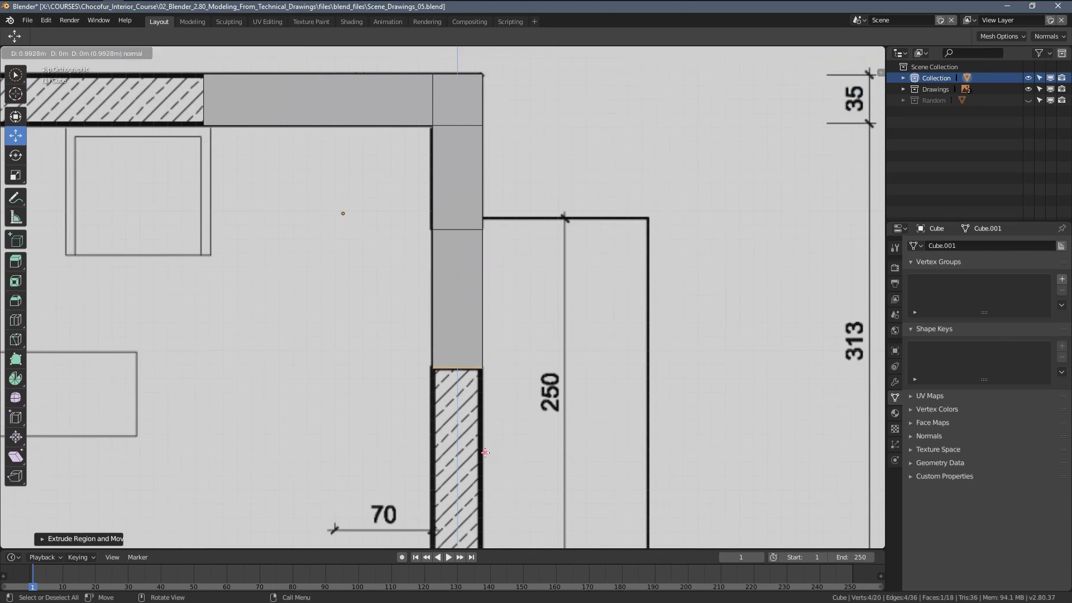
click(484, 452)
scroll(473, 308, down, 3)
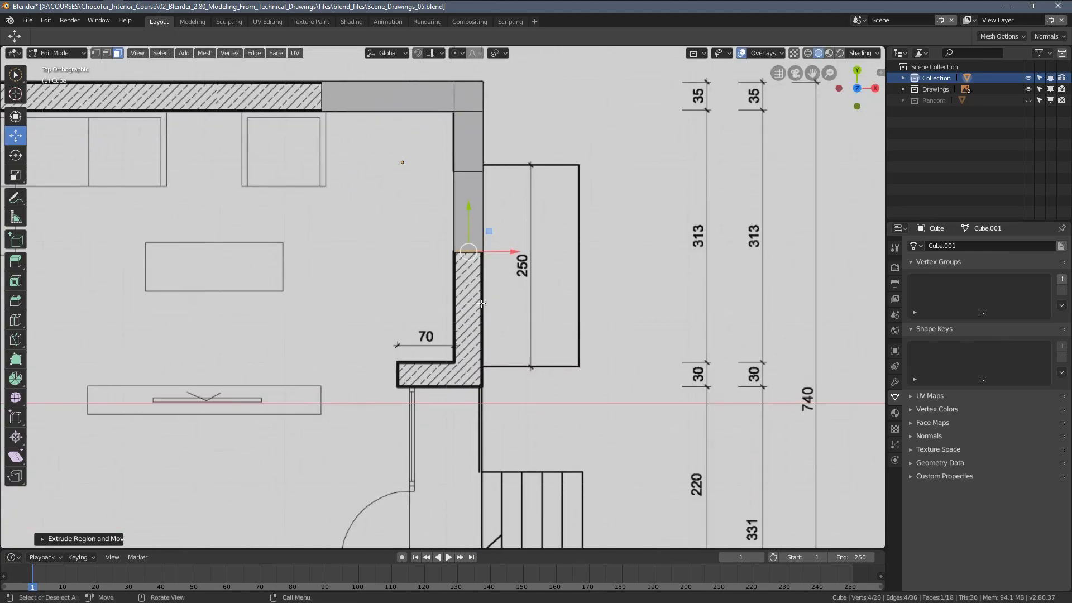
Extrude the right-hand wall to the short return wall, and extrude a further segment through the return's 30 cm thickness.
key(e)
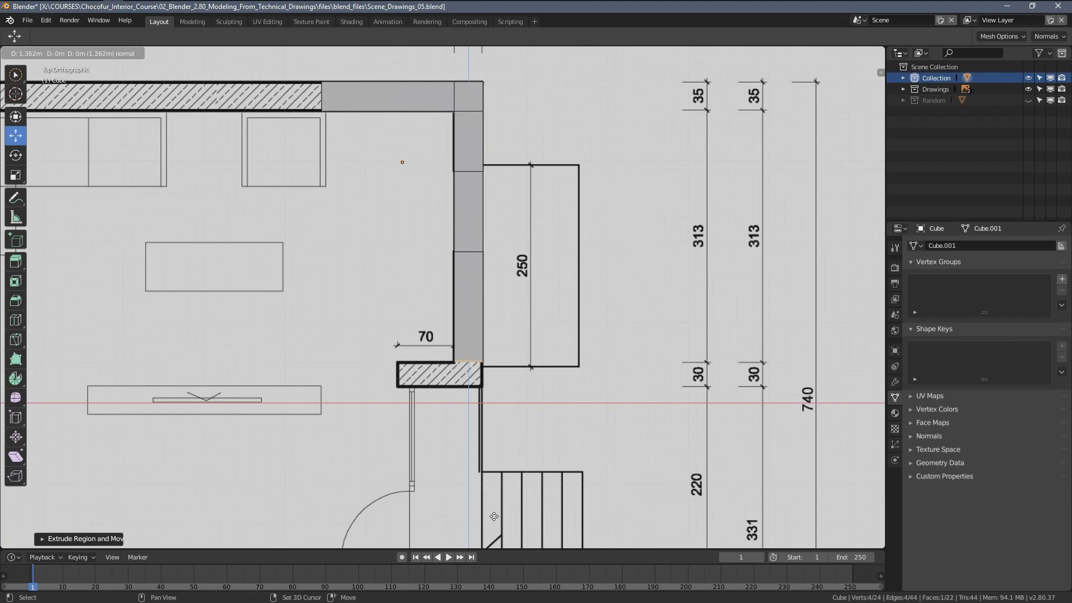
click(491, 527)
scroll(504, 375, up, 5)
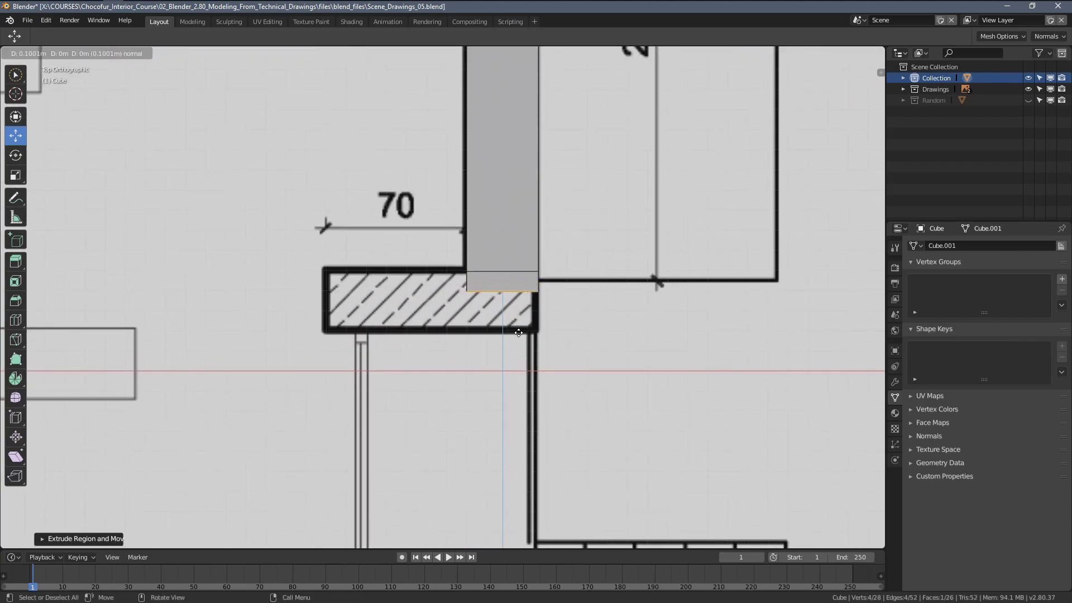
click(514, 363)
Extrude the inner side face of the last wall segment to form the 70 cm return wall.
scroll(514, 363, down, 2)
middle_drag(514, 363, 482, 295)
click(498, 331)
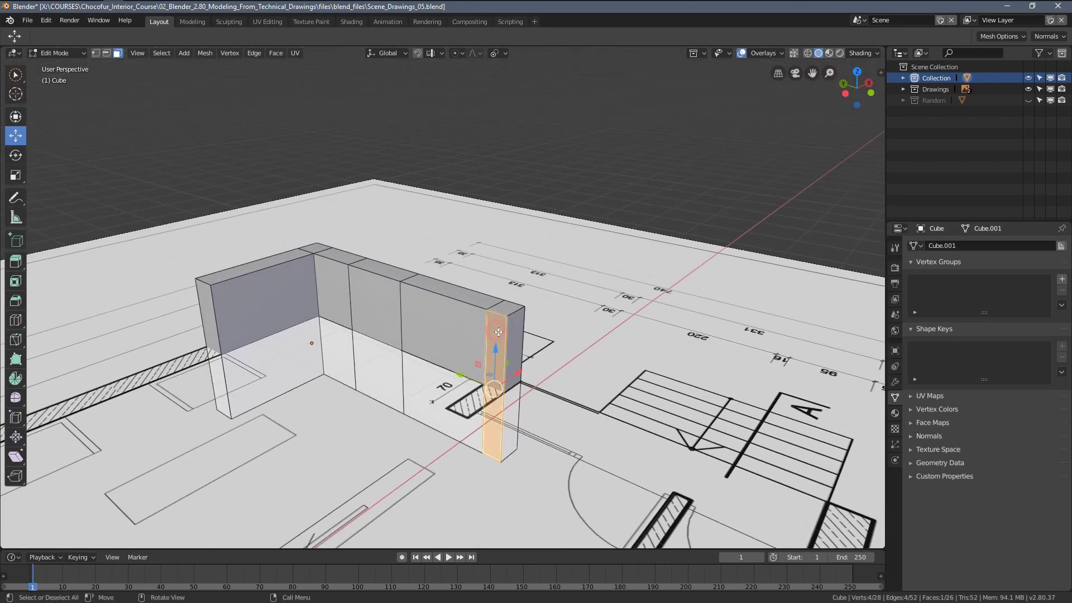
key(KP_7)
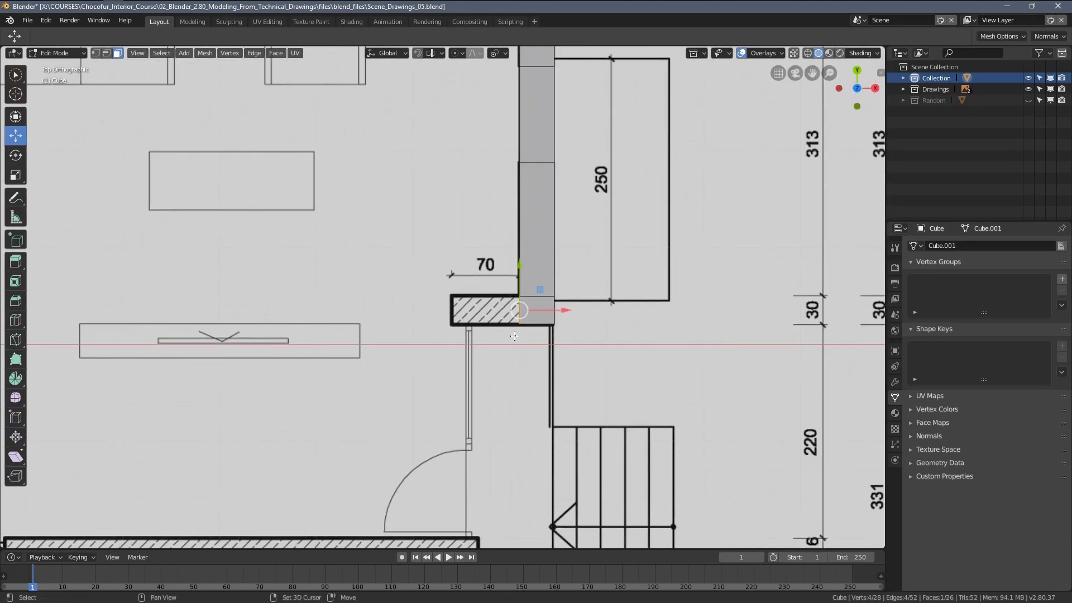
shift+middle_drag(515, 335, 496, 346)
key(e)
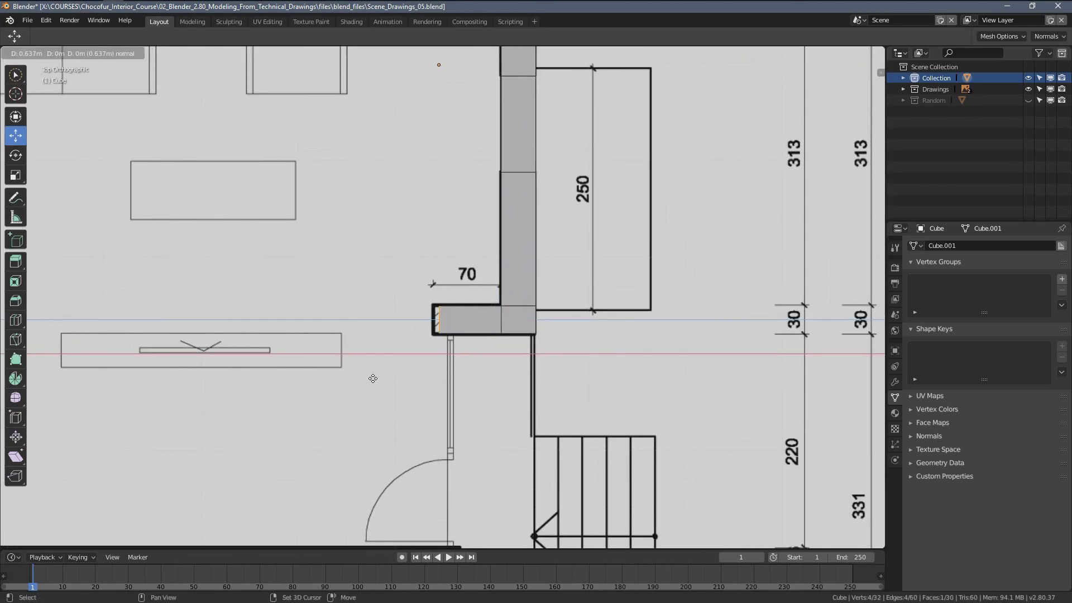
click(324, 382)
Duplicate the end face of the right-hand wall and move the copy along Y onto the lower exterior wall.
scroll(472, 274, down, 4)
scroll(472, 274, up, 3)
shift+middle_drag(472, 299, 475, 357)
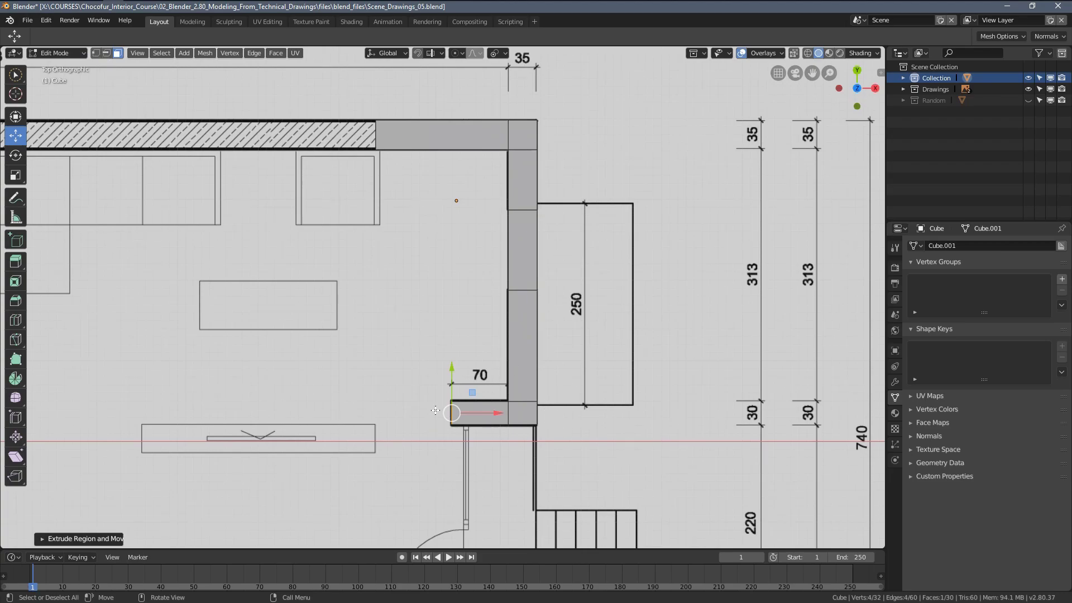
scroll(449, 437, up, 2)
shift+middle_drag(449, 437, 451, 305)
scroll(450, 305, down, 3)
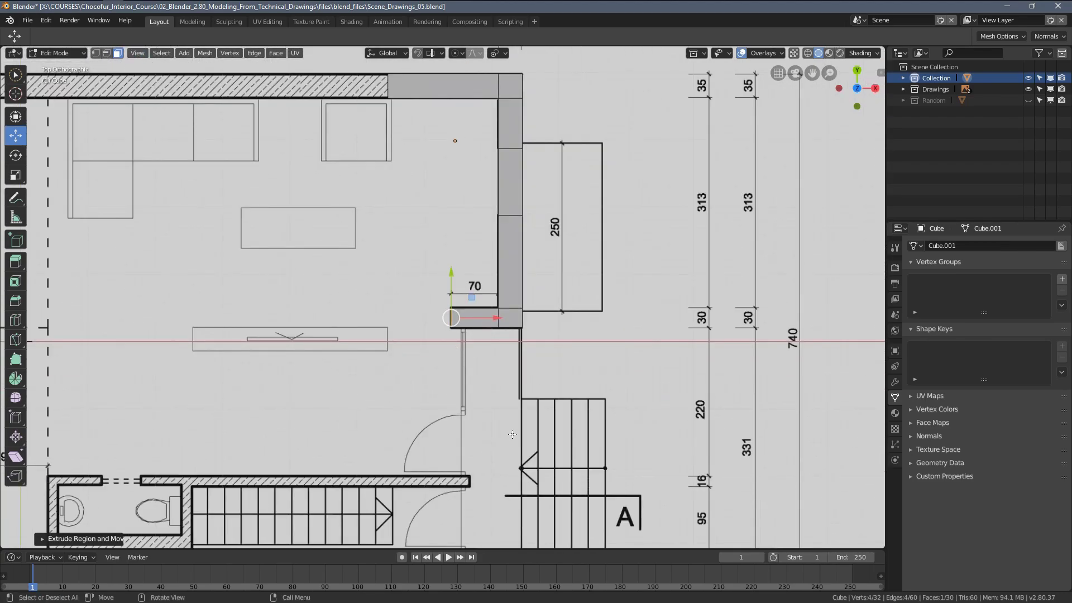
mouse_move(512, 442)
shift+middle_down()
mouse_move(491, 241)
mouse_move(490, 353)
mouse_move(510, 340)
mouse_move(506, 328)
mouse_move(485, 357)
shift+middle_up()
click(541, 387)
key(KP_7)
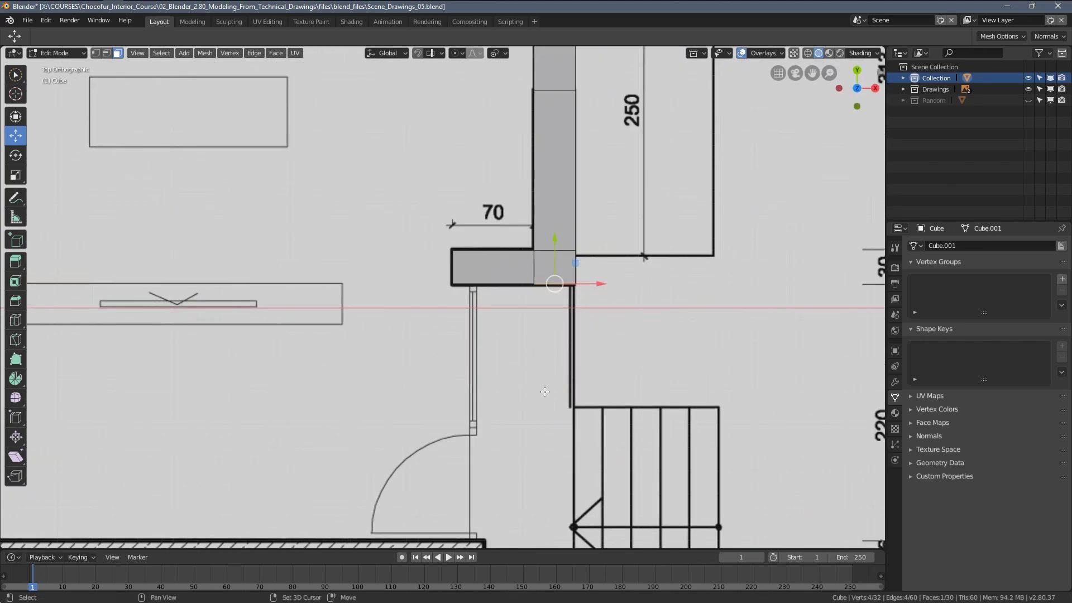
shift+middle_drag(543, 390, 463, 239)
scroll(468, 185, down, 2)
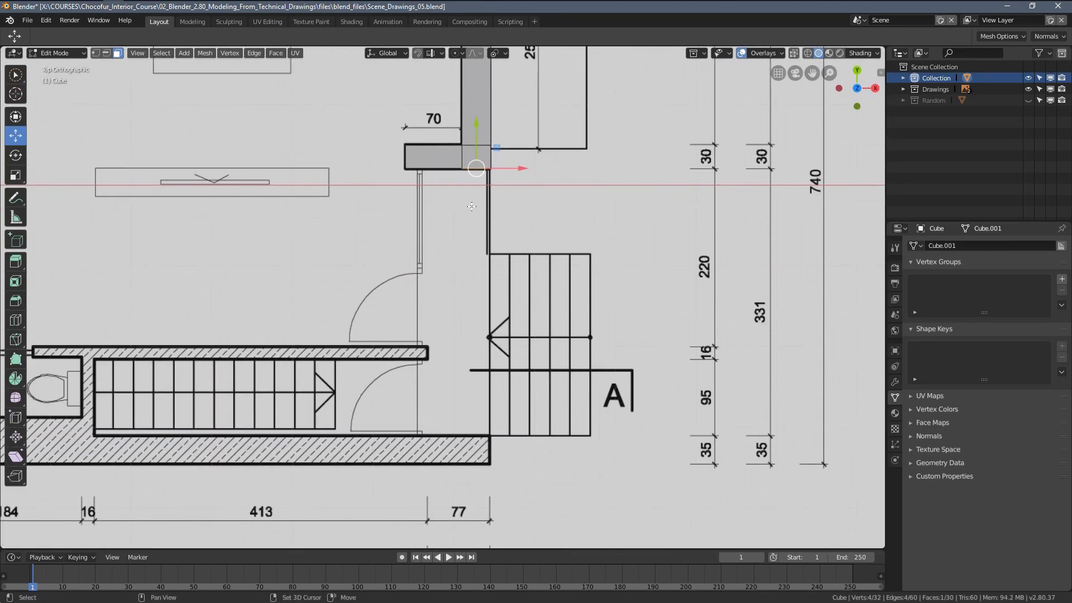
scroll(482, 169, down, 1)
middle_drag(480, 171, 493, 238)
key(KP_7)
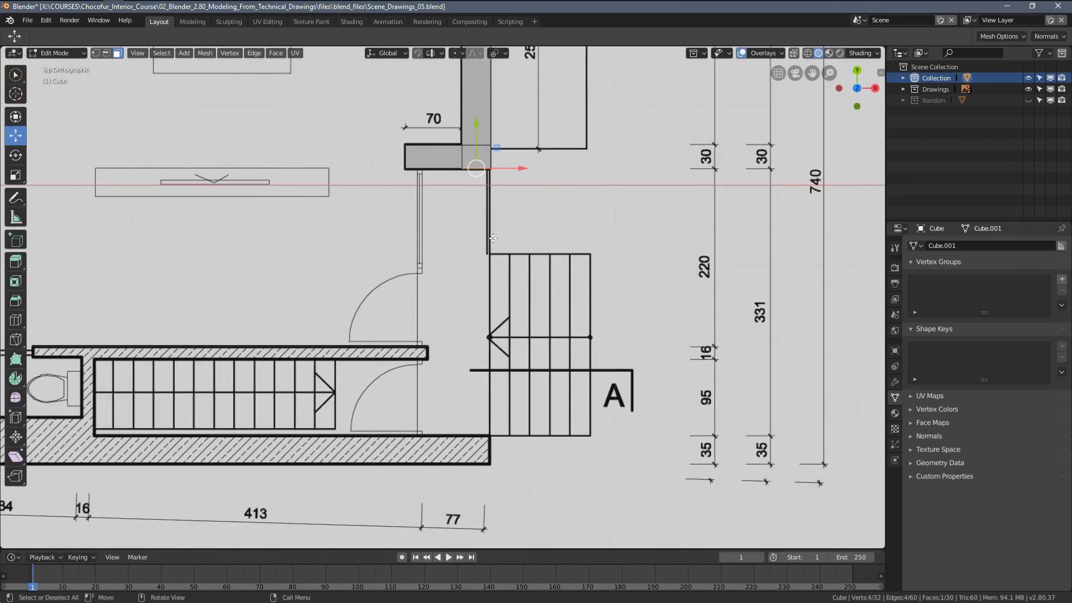
key(shift+d)
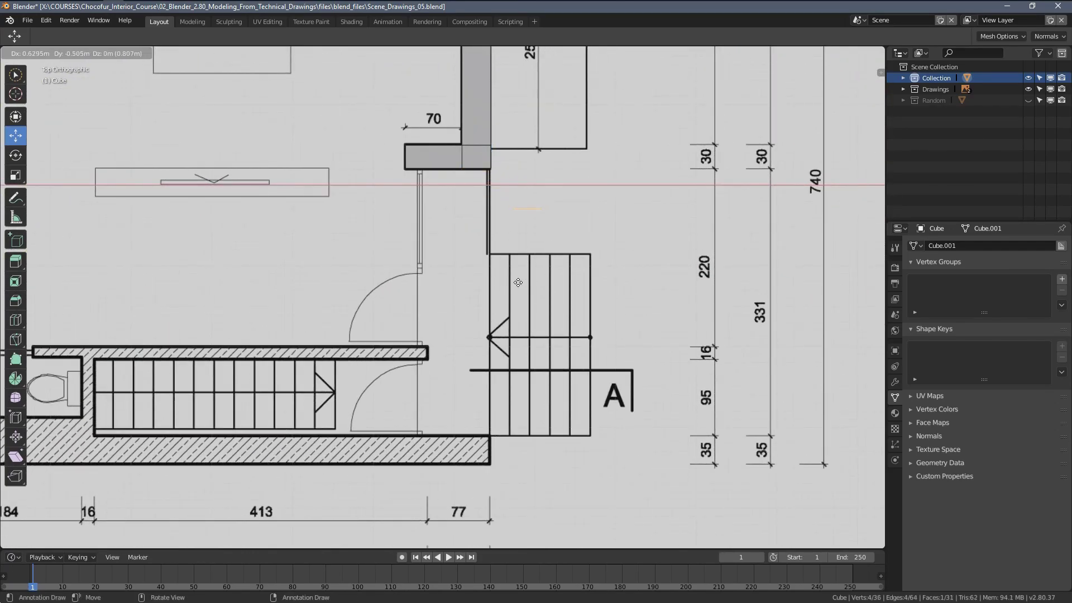
key(y)
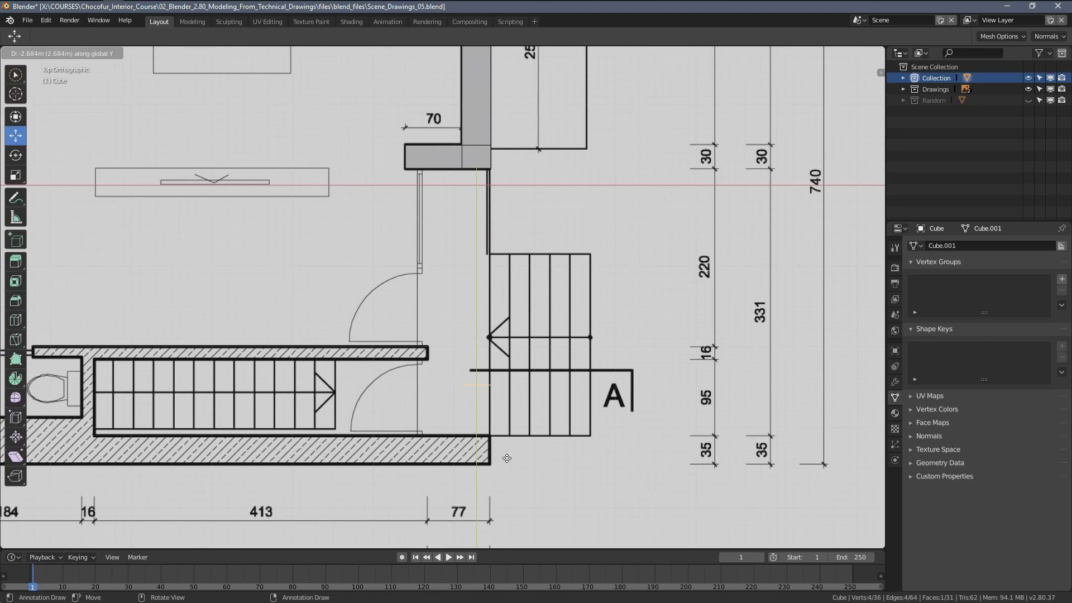
click(502, 523)
Set the ground-floor drawing's transparency to 0.5 and resume editing the wall mesh.
key(Tab)
click(565, 339)
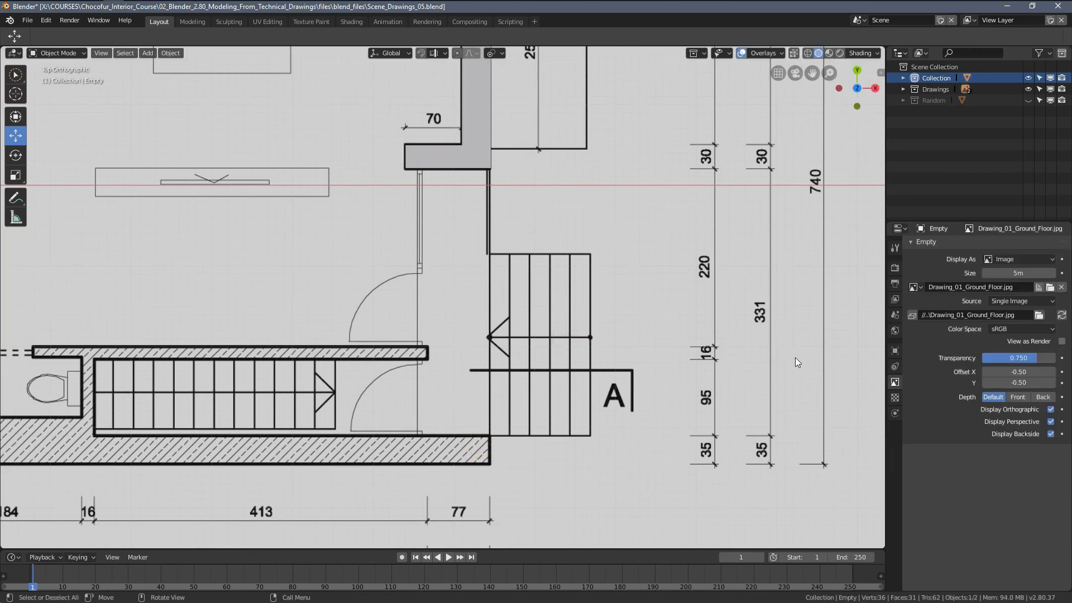
drag(1033, 358, 1019, 357)
click(1019, 358)
text(.5)
key(Return)
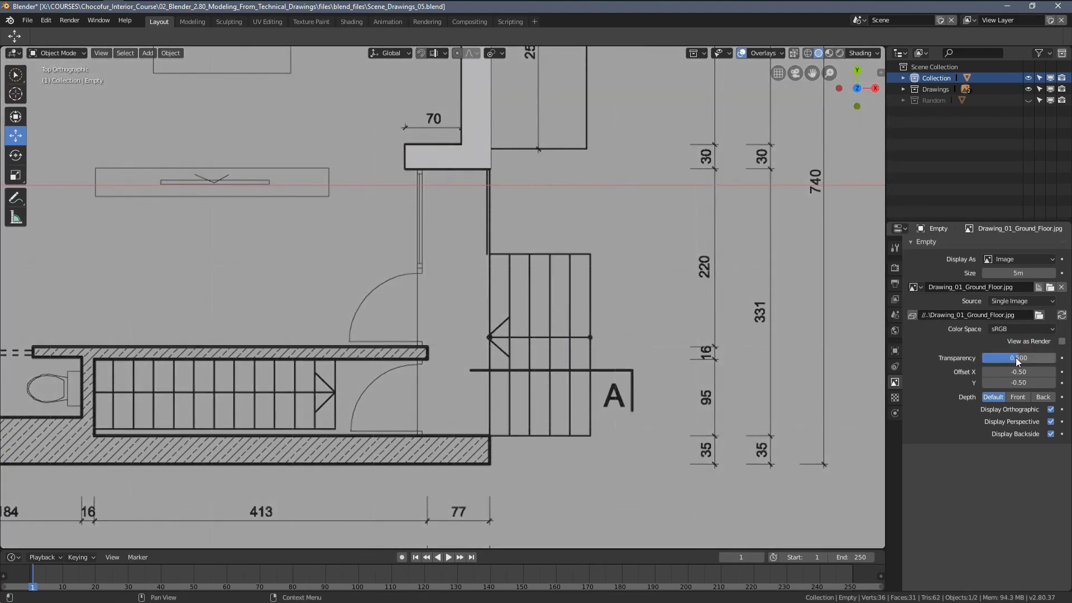
click(483, 152)
key(Tab)
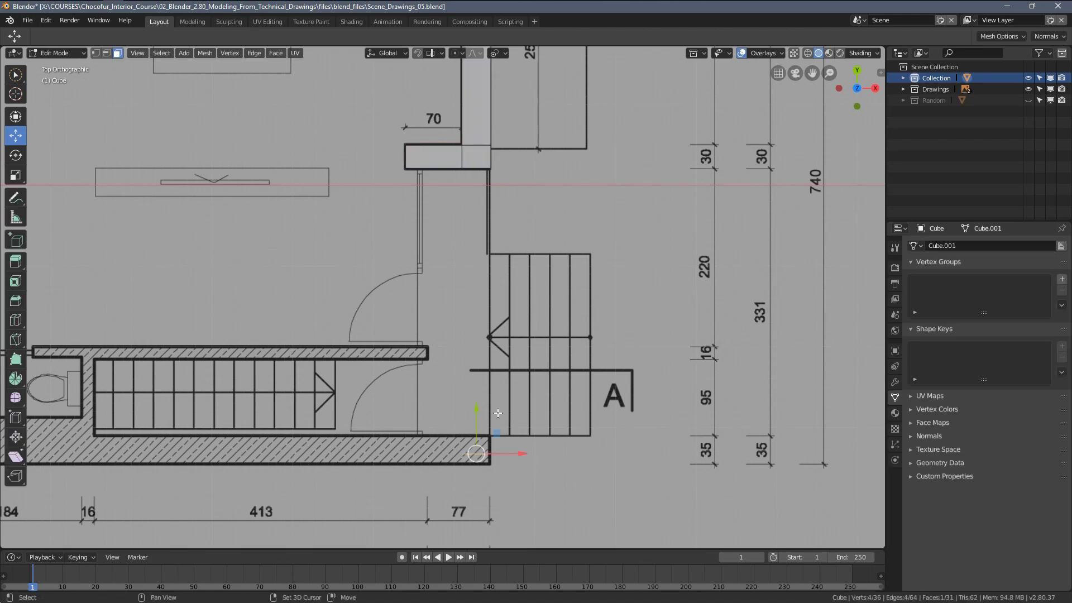
Align the copied face with the lower exterior wall's outer edge and extrude it through the 35 cm wall thickness.
scroll(419, 526, up, 4)
drag(540, 331, 535, 381)
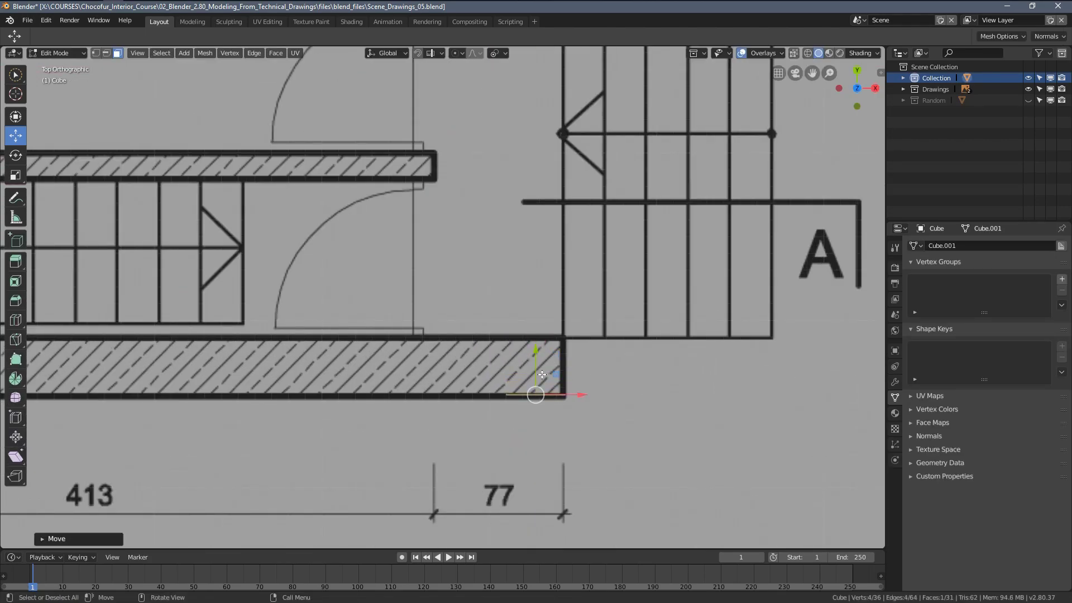
key(e)
click(544, 317)
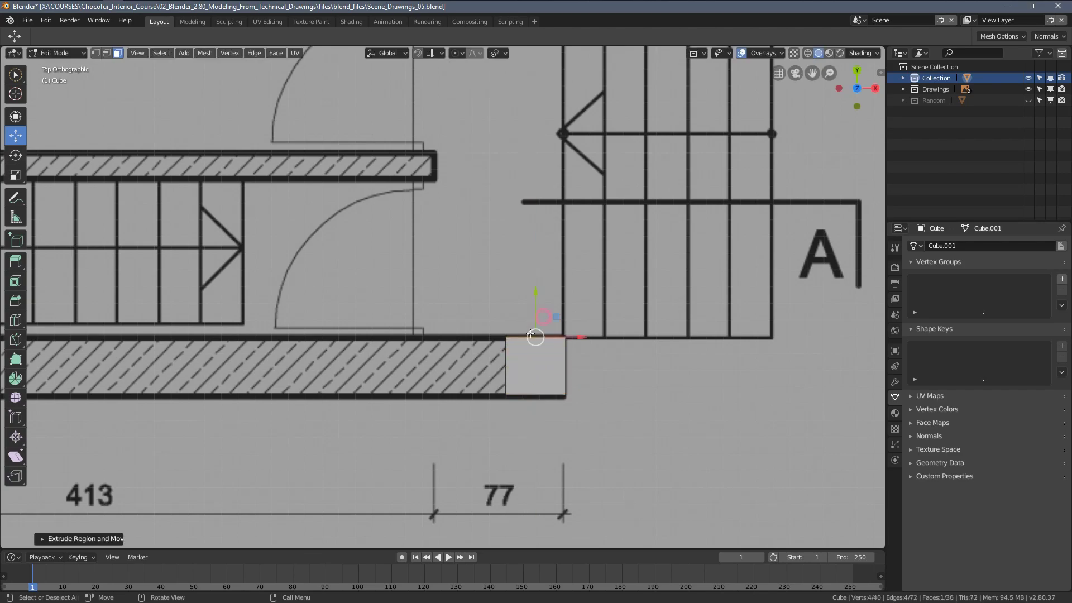
Extrude the new corner block's inner end face along the lower wall to the partition between the stairs and the toilet.
scroll(503, 335, down, 4)
mouse_move(492, 324)
middle_down()
mouse_move(490, 347)
mouse_move(489, 337)
middle_up()
click(490, 337)
scroll(510, 371, up, 2)
key(KP_7)
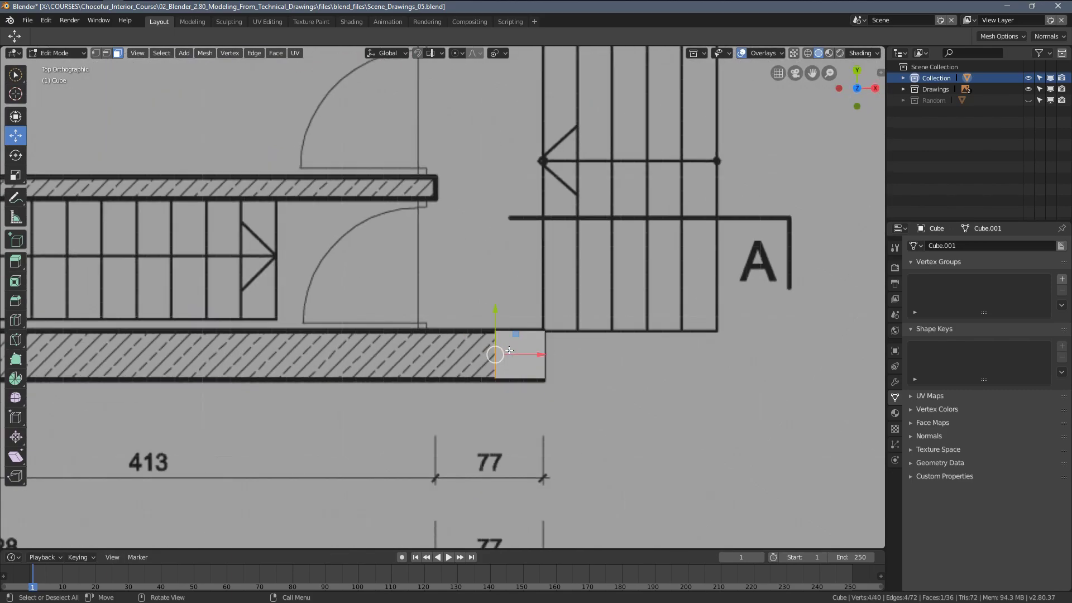
scroll(531, 324, down, 3)
shift+middle_drag(482, 314, 555, 315)
drag(583, 307, 391, 307)
scroll(381, 331, up, 5)
scroll(382, 331, up, 1)
shift+middle_drag(381, 331, 545, 335)
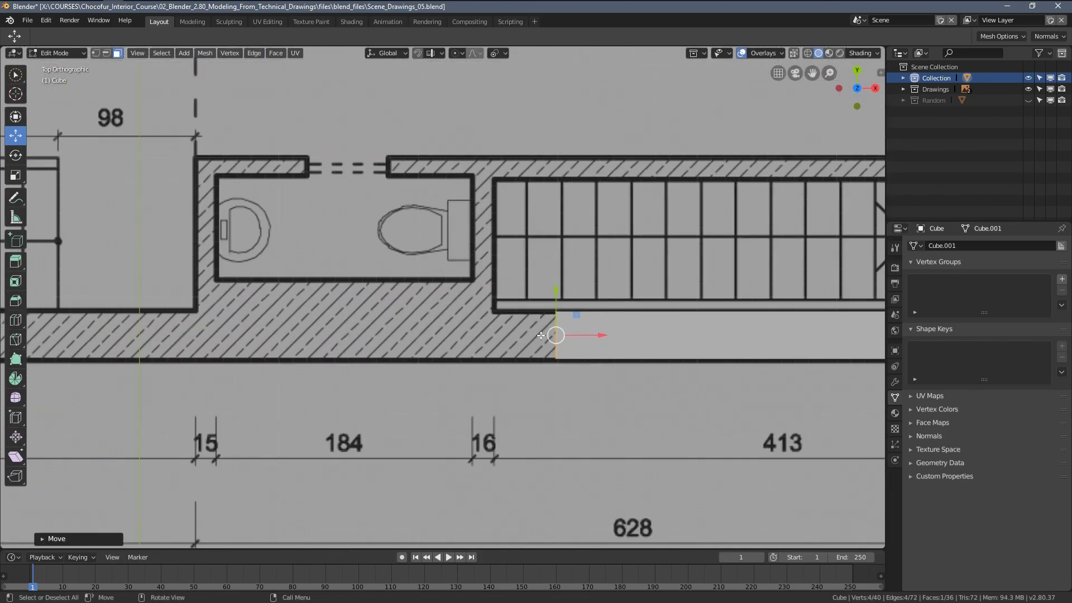
drag(589, 339, 536, 347)
Extrude a further wall segment across the full toilet block and extrude its inner side face to the toilet's inner wall line.
key(e)
drag(240, 342, 240, 343)
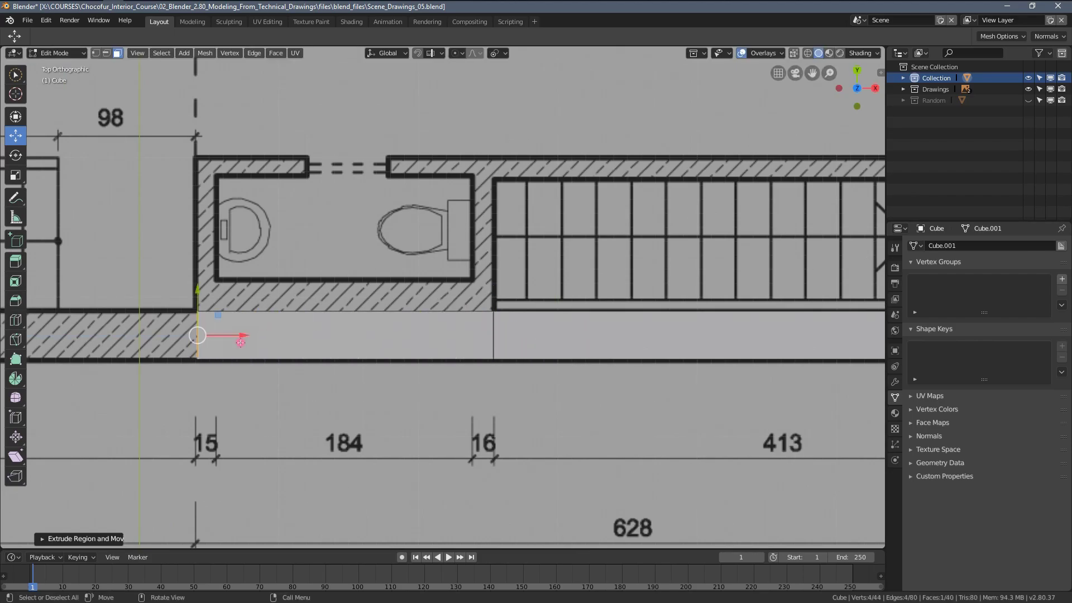
middle_drag(349, 289, 365, 272)
click(365, 272)
key(KP_7)
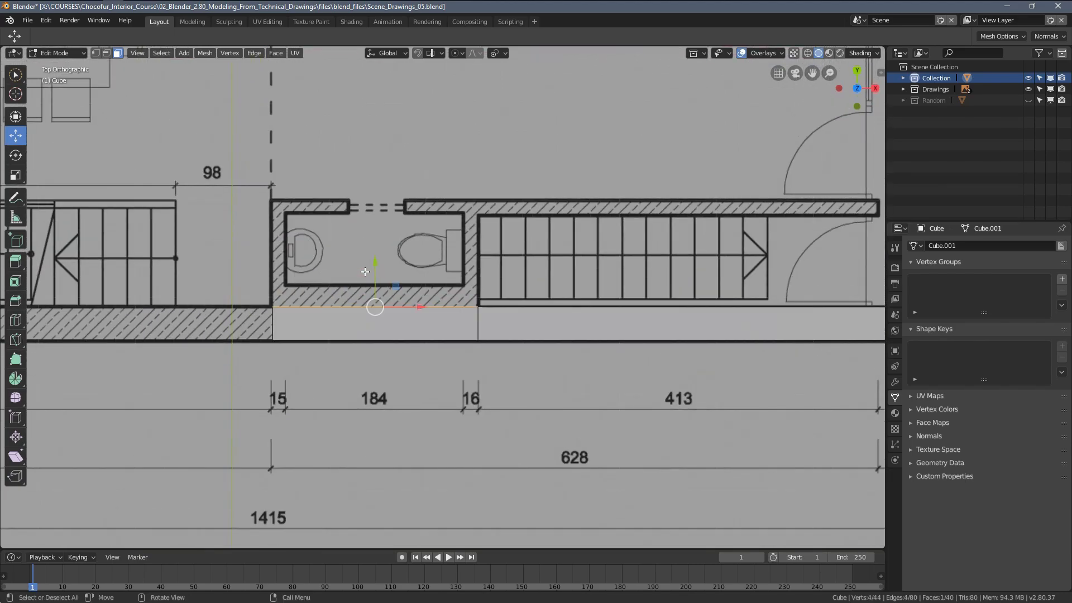
key(e)
click(382, 255)
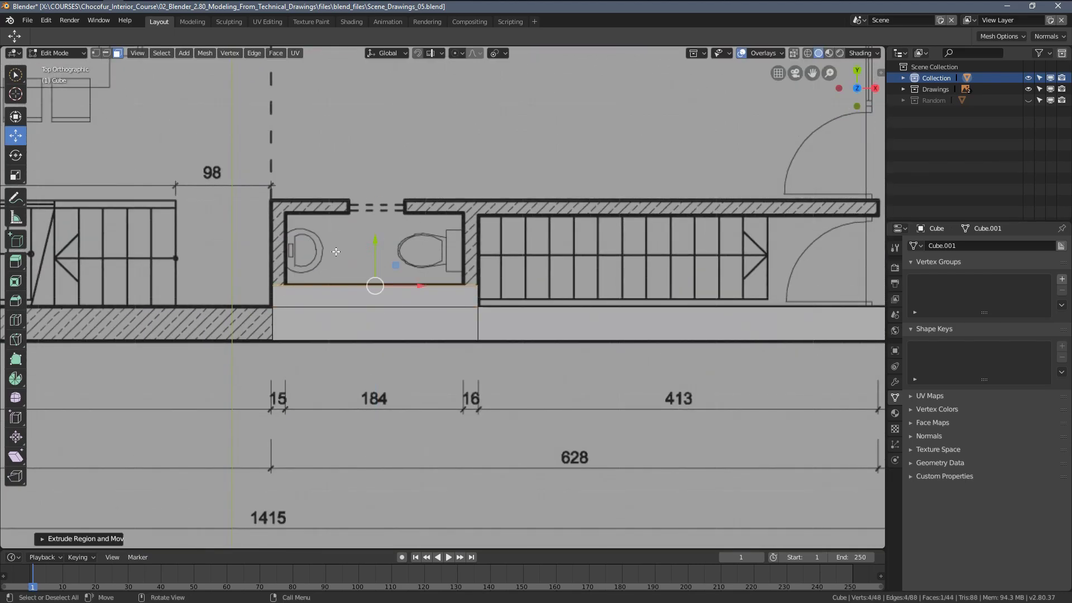
Extrude the lower wall's end face along the 710 cm stretch and align it with the outer corner of the slanted end.
shift+middle_drag(336, 260, 618, 210)
click(482, 313)
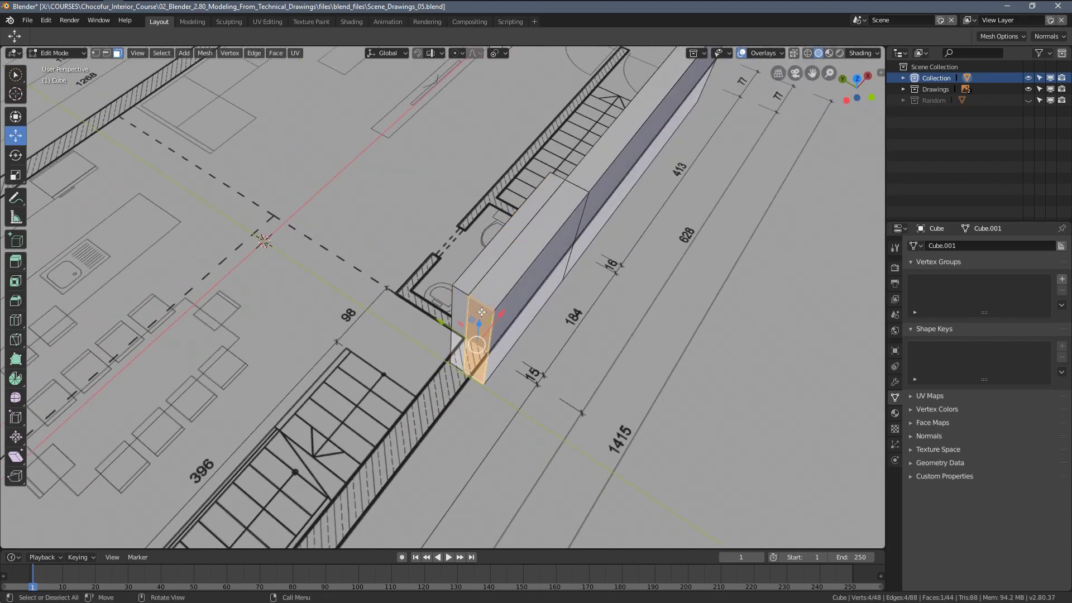
key(KP_7)
shift+middle_drag(482, 312, 549, 318)
scroll(545, 353, down, 3)
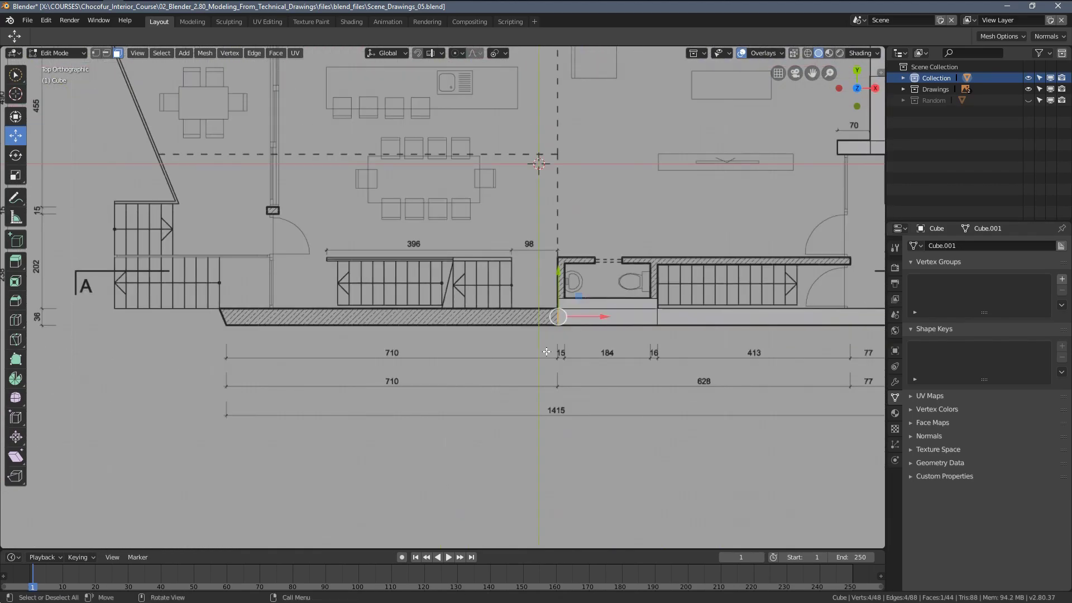
key(e)
click(259, 338)
shift+middle_drag(259, 338, 386, 318)
scroll(386, 318, up, 8)
key(g)
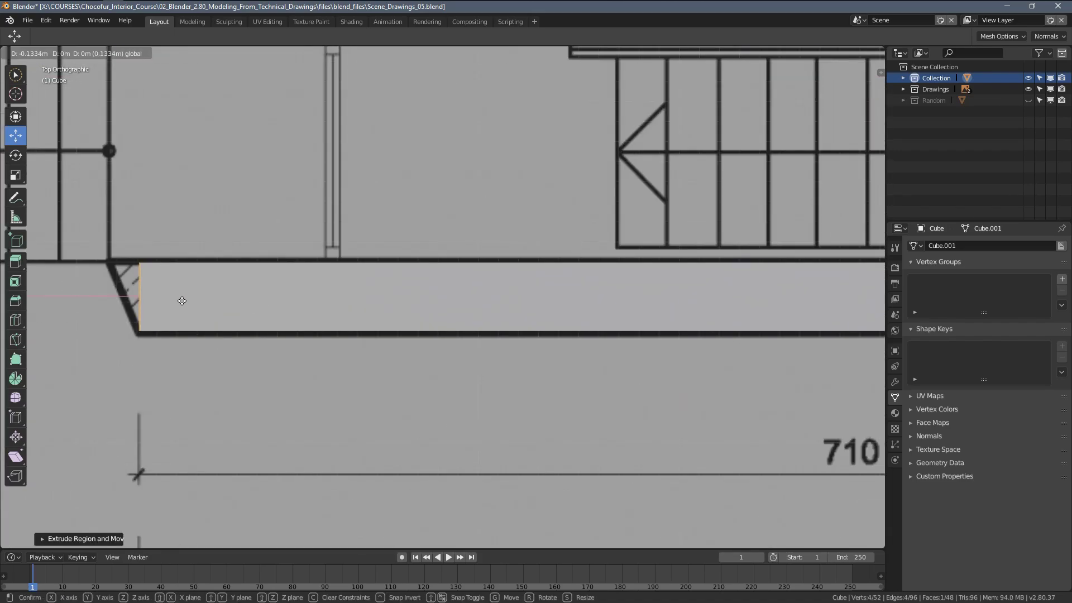
click(182, 301)
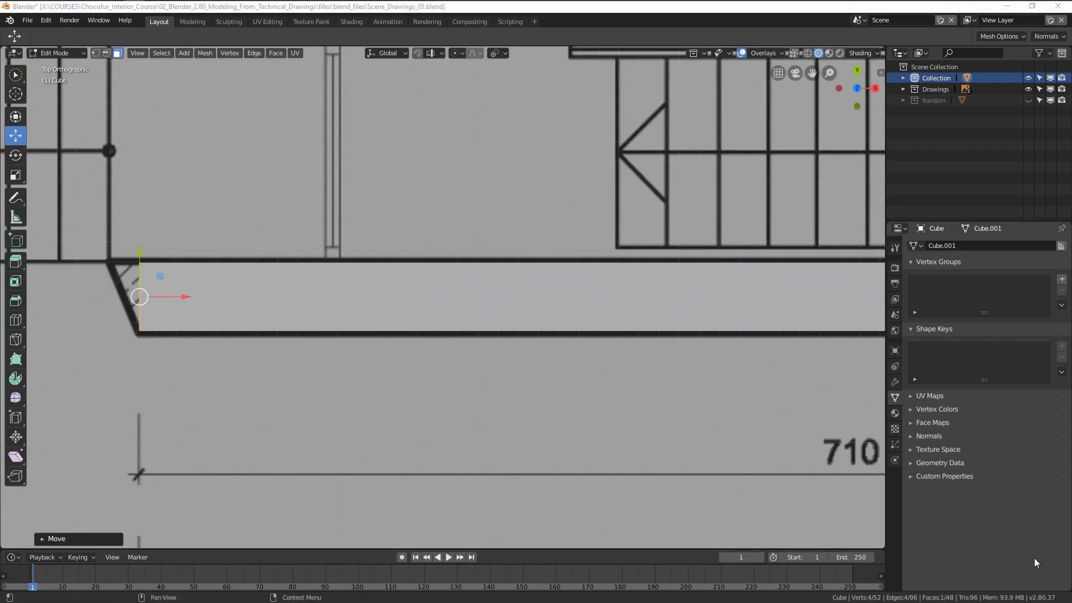
Switch the wall mesh to vertex selection with wireframe shading and clear the selection.
scroll(598, 224, down, 7)
scroll(598, 224, down, 4)
scroll(424, 307, up, 12)
key(1)
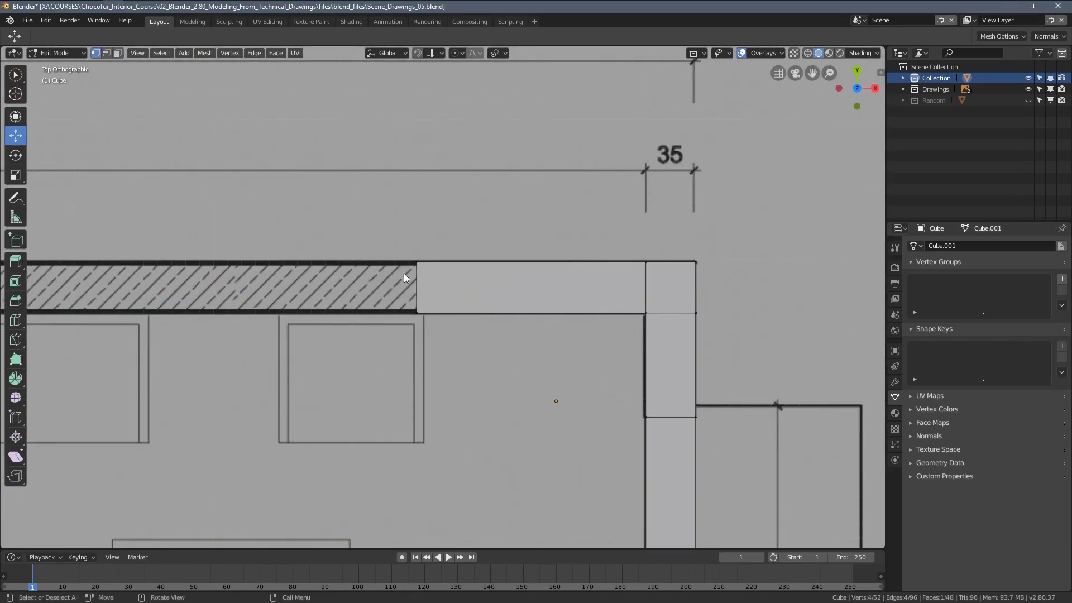
key(z)
click(392, 264)
key(a)
key(a)
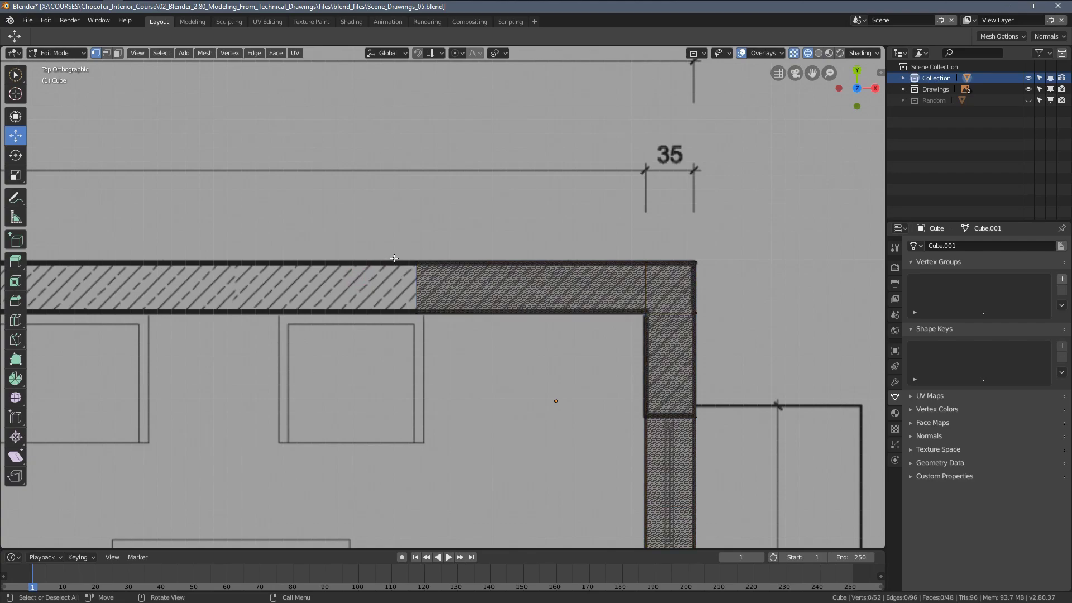
Select the upper wall's end vertices, set the pivot to Median Point, and move them to the far side of the 23 cm section.
key(b)
drag(383, 223, 453, 358)
scroll(358, 310, down, 7)
shift+middle_drag(277, 291, 360, 289)
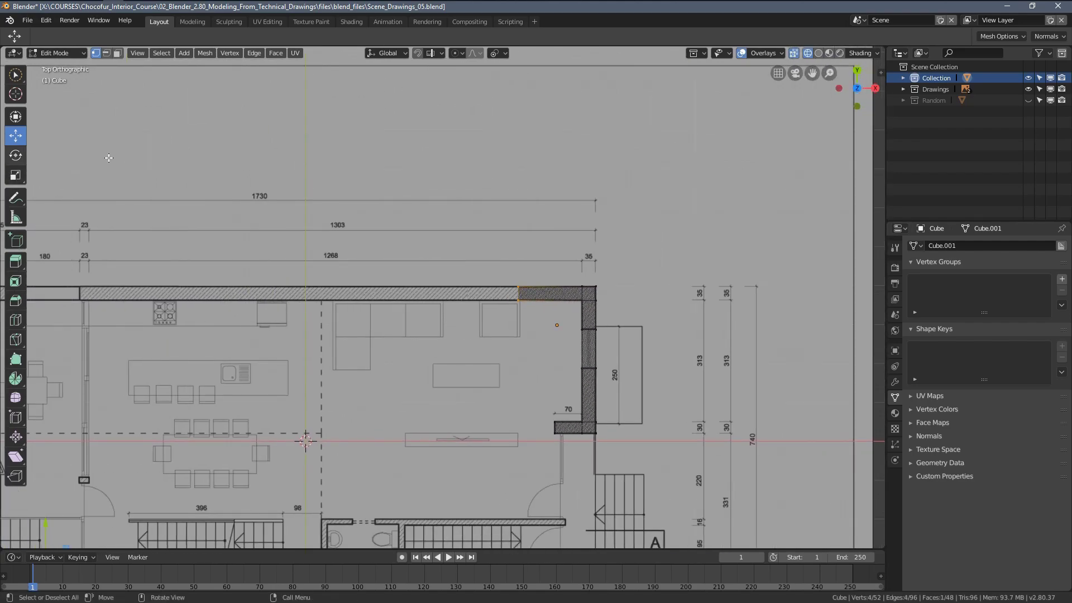
scroll(415, 148, up, 2)
key(period)
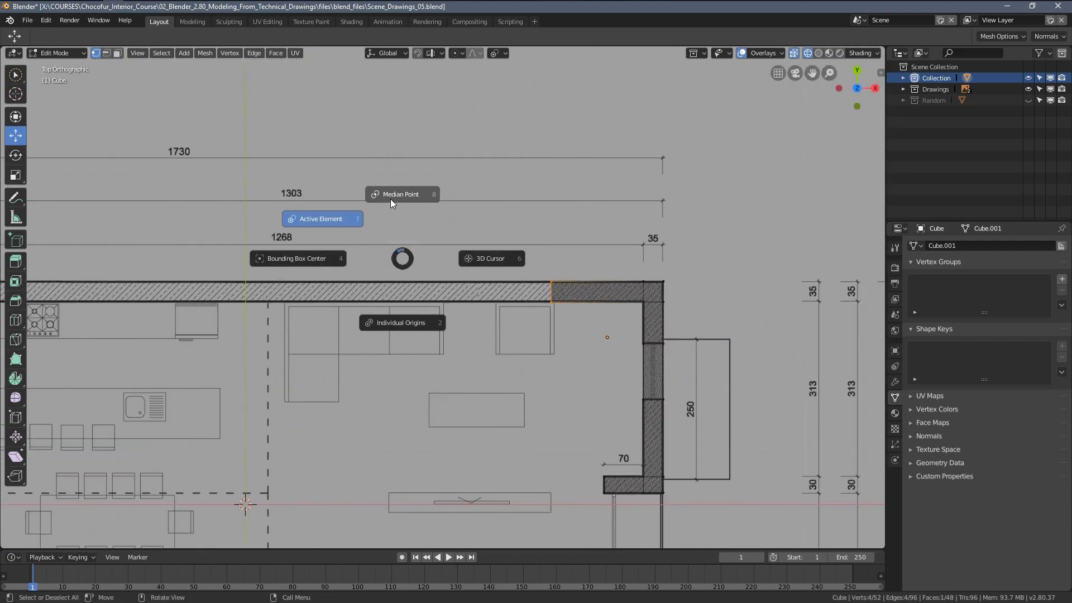
click(390, 199)
drag(604, 294, 285, 293)
shift+middle_drag(235, 313, 550, 321)
drag(588, 303, 283, 322)
scroll(380, 302, up, 7)
shift+middle_drag(282, 321, 584, 333)
drag(440, 253, 447, 254)
Extrude the upper wall's end through the 180 cm section, and extrude another segment to the slanted end's inner corner.
scroll(421, 291, down, 3)
shift+middle_drag(378, 305, 463, 308)
key(e)
drag(376, 323, 246, 337)
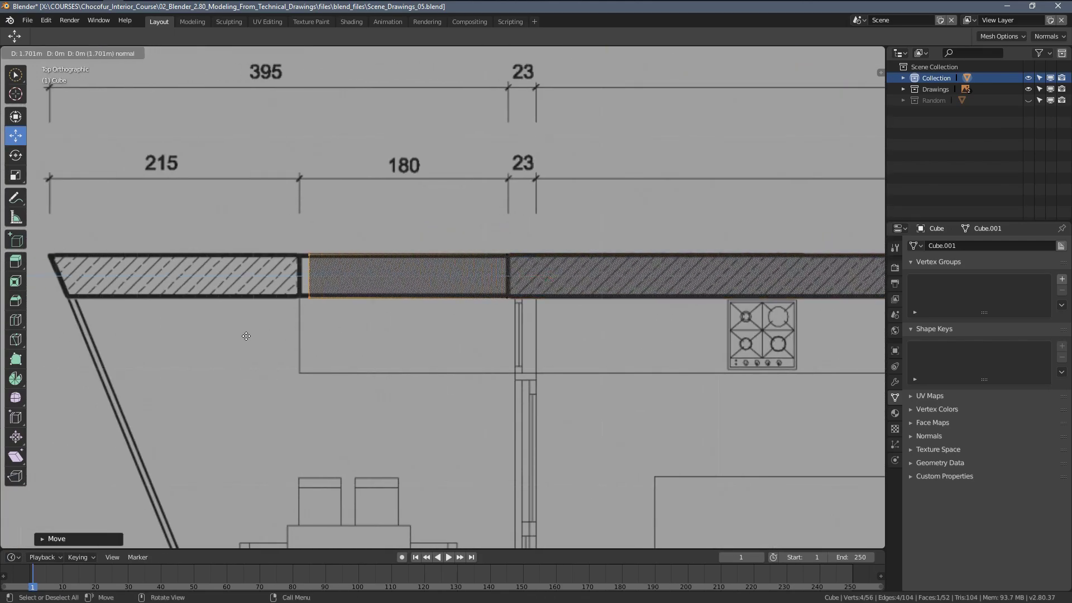
click(233, 340)
shift+middle_drag(300, 331, 439, 331)
scroll(413, 330, up, 3)
shift+middle_drag(345, 327, 446, 342)
key(e)
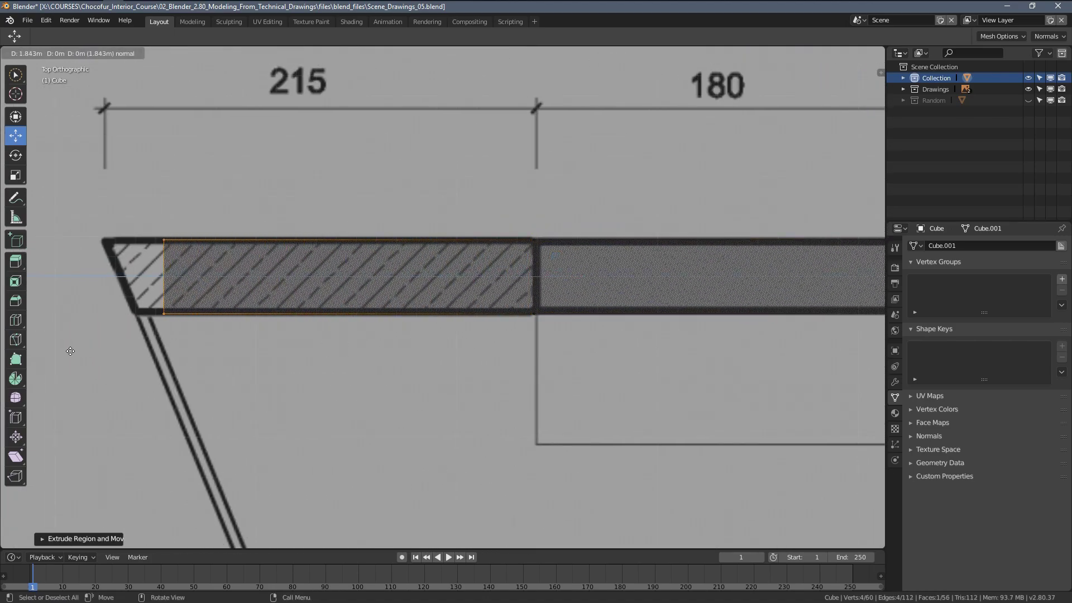
click(47, 355)
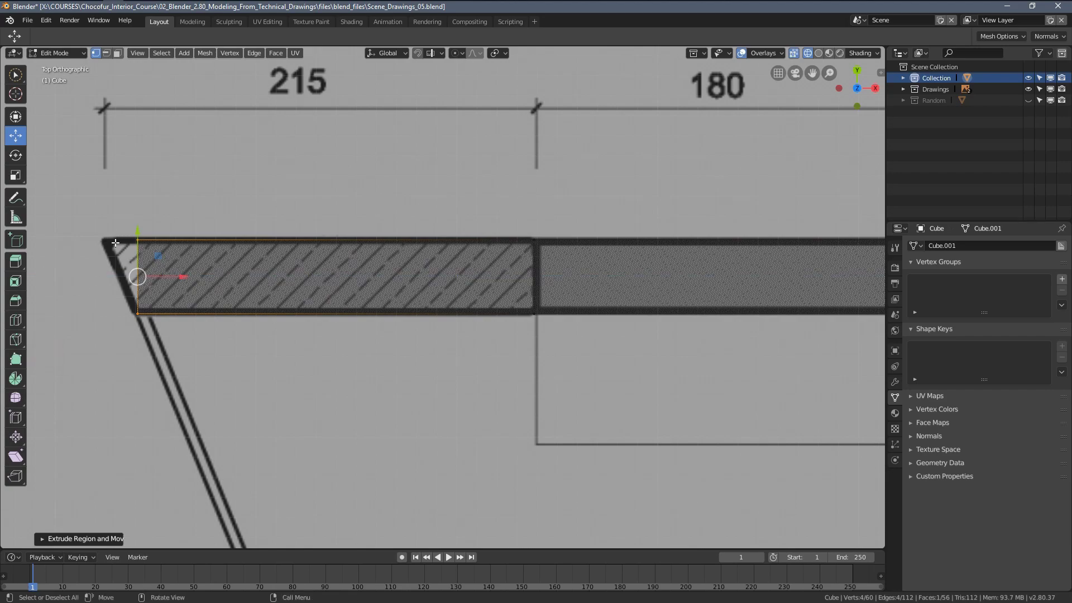
Select the upper-edge end vertices of both long walls and move them along X by about 0.15 m to form the slanted ends.
shift+middle_drag(115, 243, 284, 290)
scroll(283, 290, up, 1)
key(alt+a)
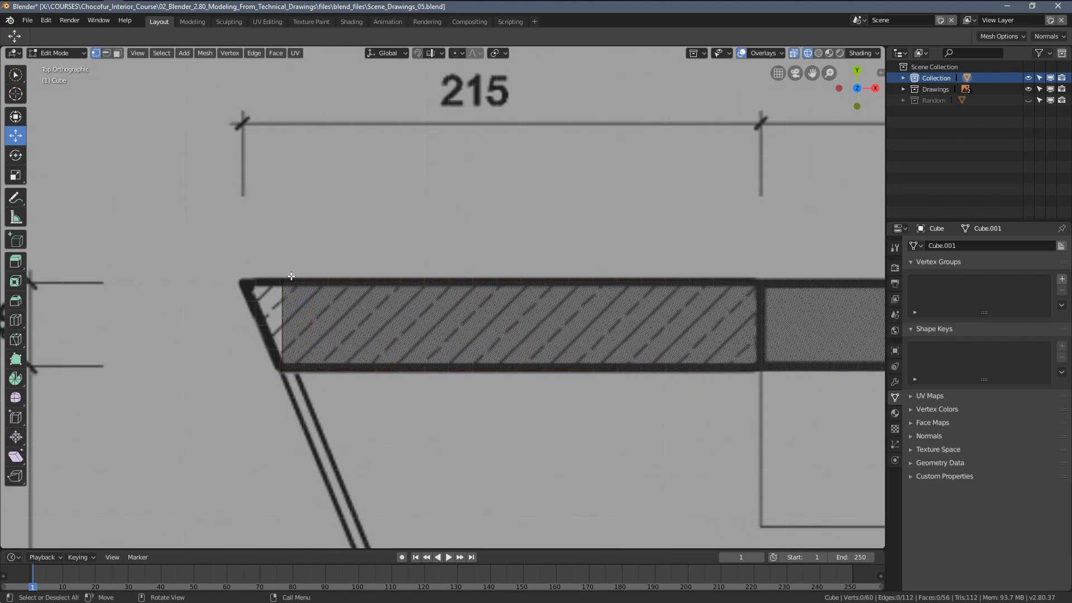
drag(246, 249, 316, 307)
scroll(491, 380, down, 4)
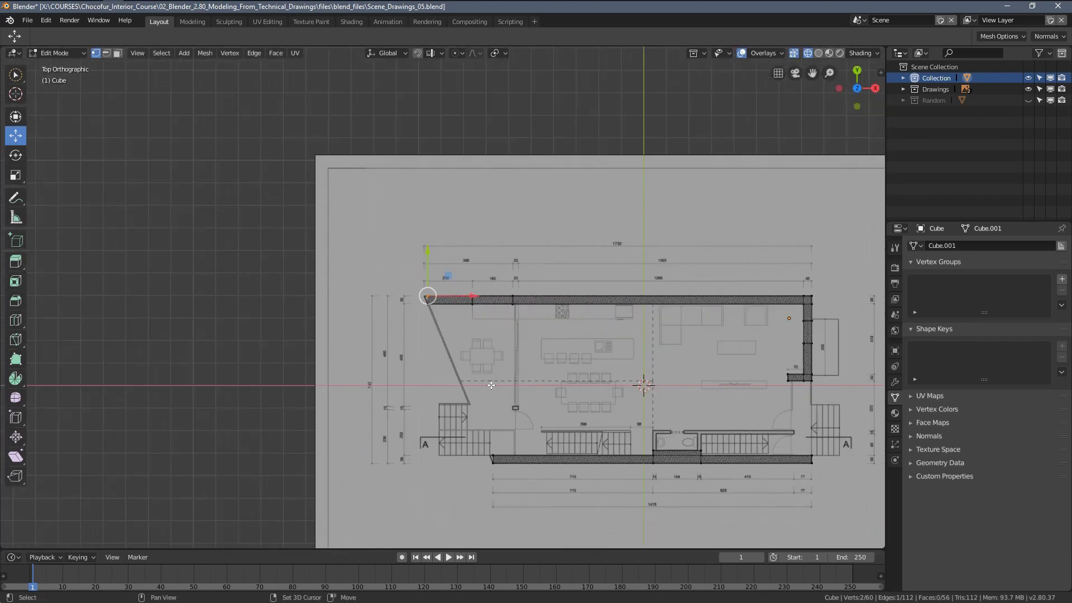
scroll(490, 381, up, 10)
shift+middle_drag(427, 371, 436, 324)
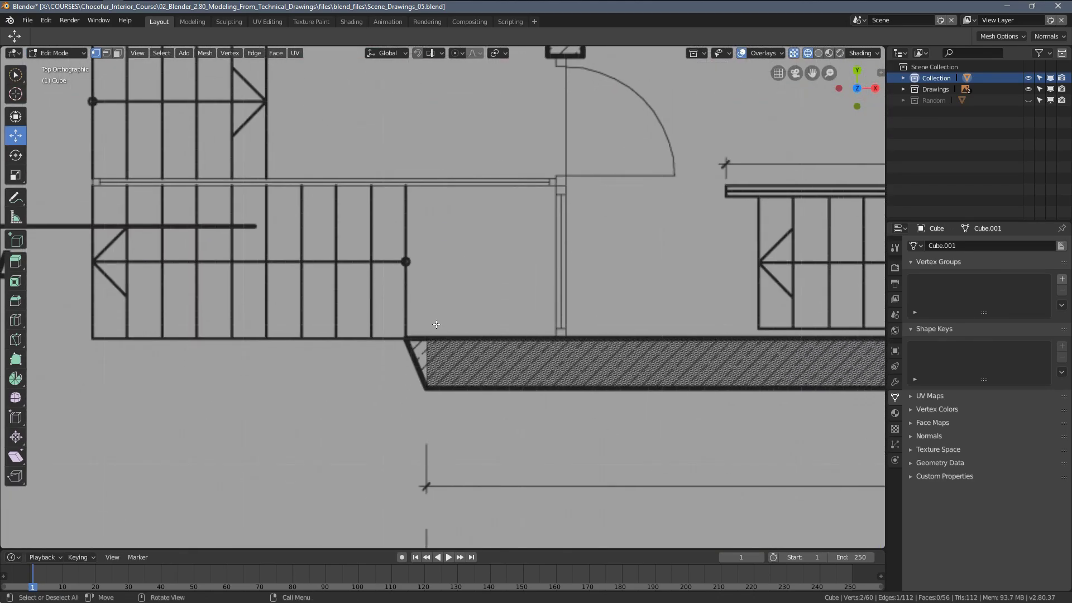
key(b)
drag(390, 317, 458, 354)
scroll(440, 336, down, 6)
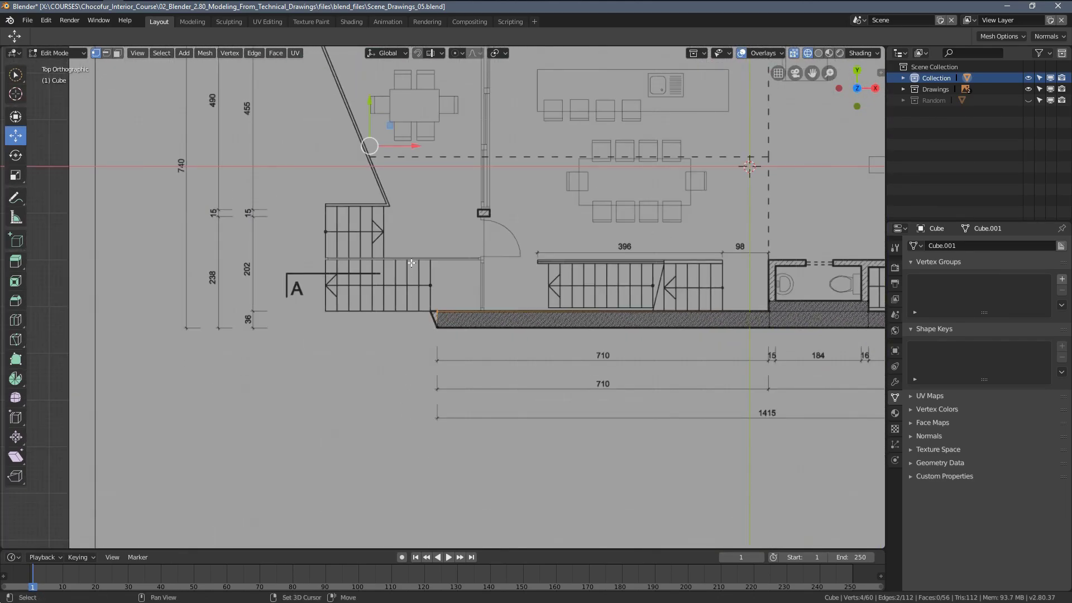
shift+middle_drag(406, 192, 448, 319)
scroll(446, 322, up, 5)
shift+middle_drag(394, 248, 464, 390)
scroll(447, 338, down, 4)
shift+middle_drag(375, 237, 441, 363)
scroll(441, 357, up, 9)
shift+middle_drag(330, 155, 422, 291)
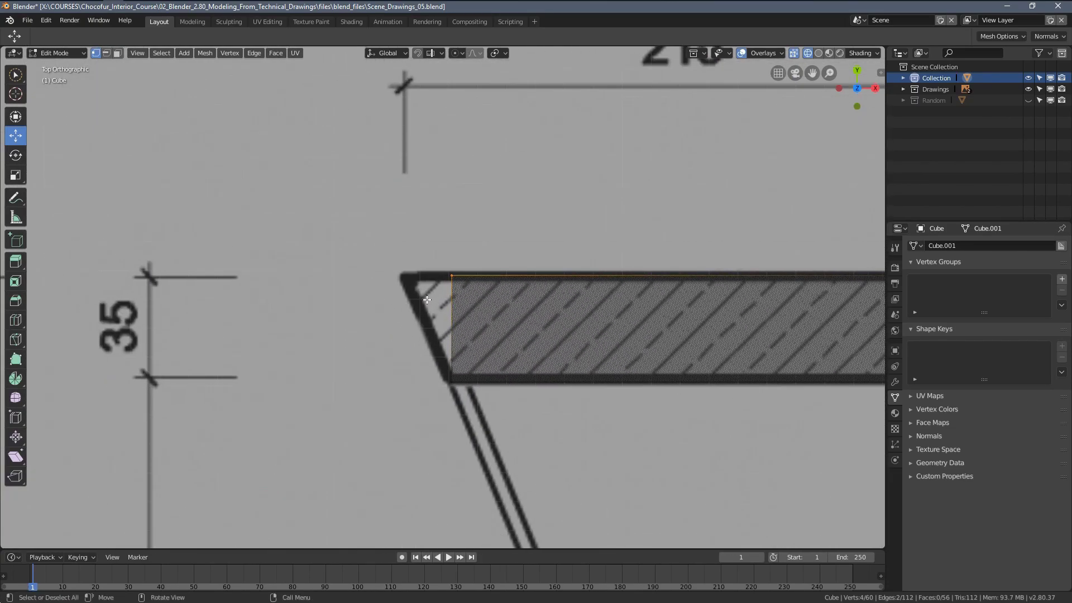
scroll(422, 291, up, 1)
key(g)
key(x)
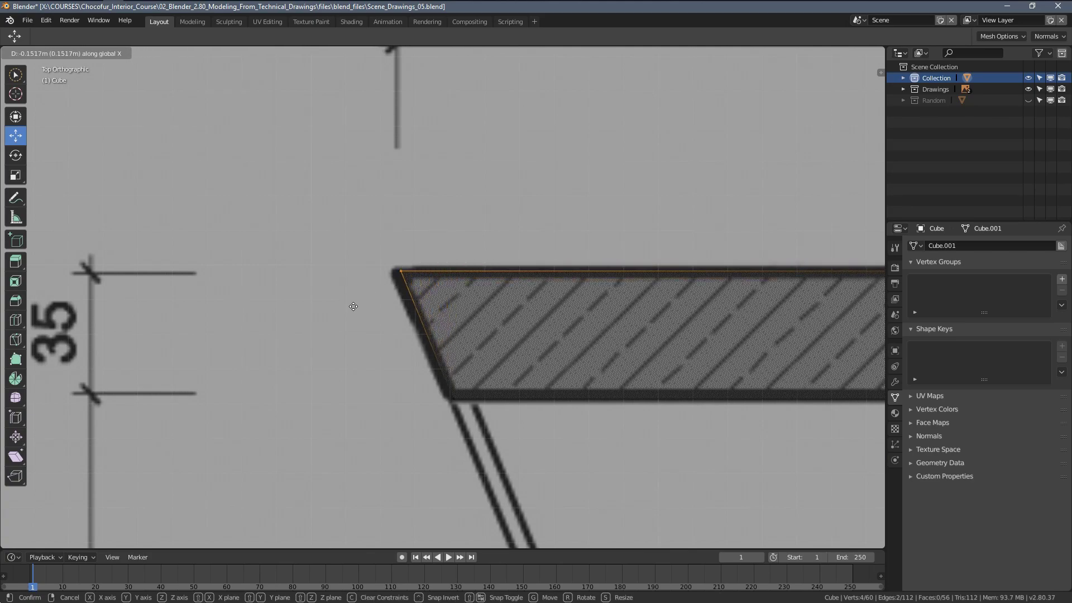
click(354, 312)
Inspect the slanted wall ends and the traced walls against the ground-floor plan.
scroll(496, 438, down, 15)
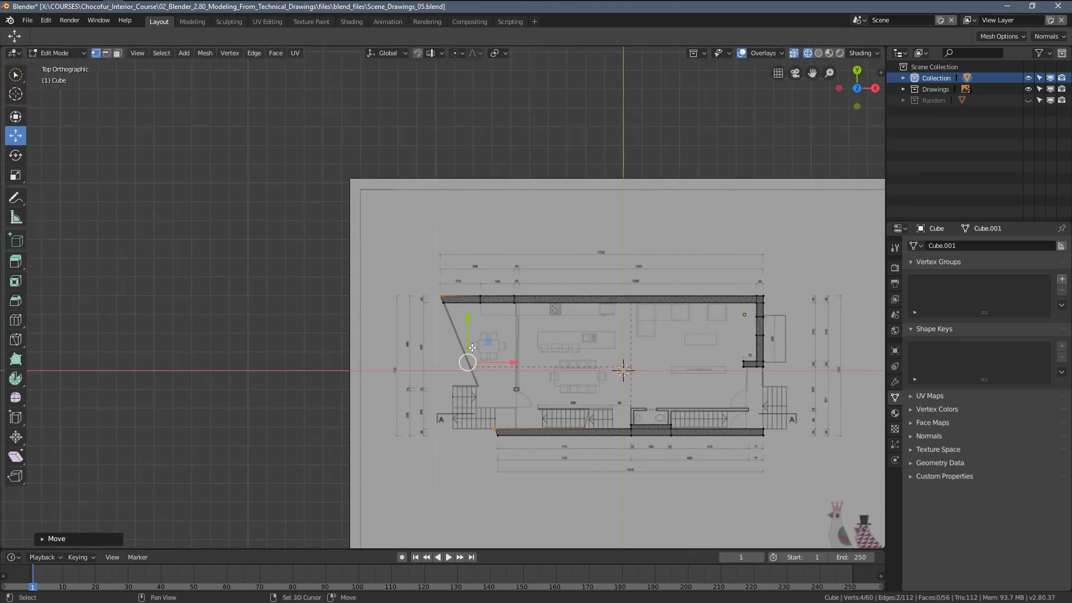
scroll(488, 430, up, 8)
shift+middle_drag(524, 446, 484, 346)
scroll(484, 348, up, 2)
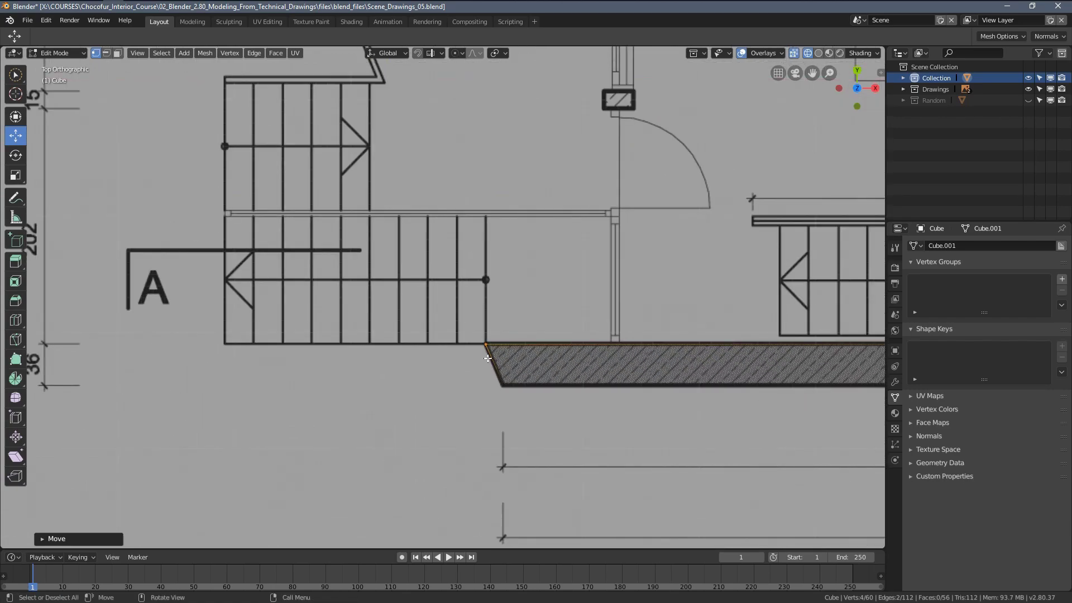
scroll(425, 361, down, 6)
shift+middle_drag(352, 29, 352, 103)
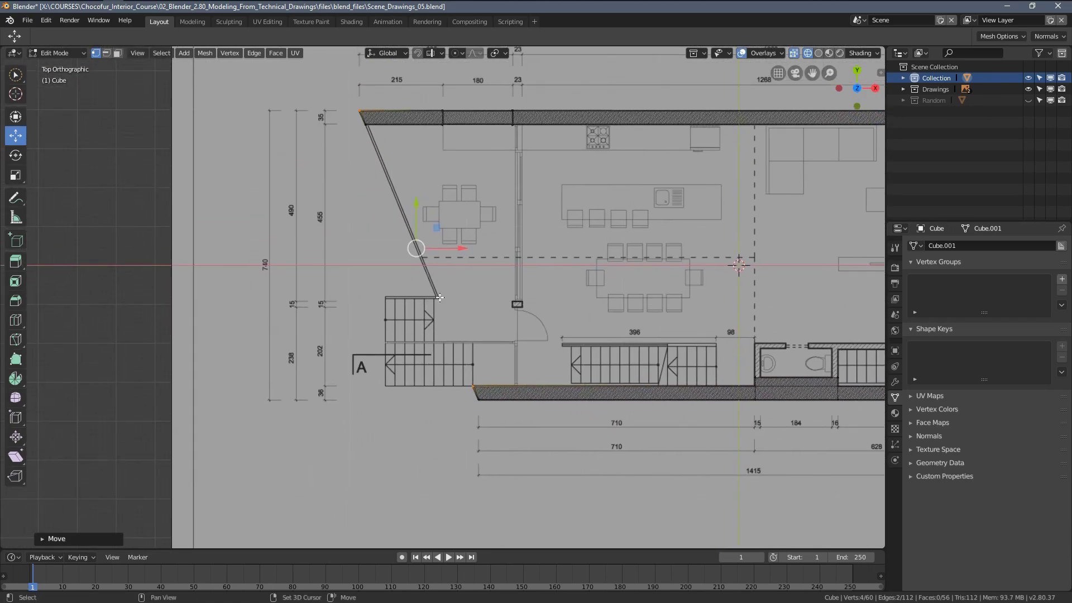
shift+middle_drag(619, 328, 472, 338)
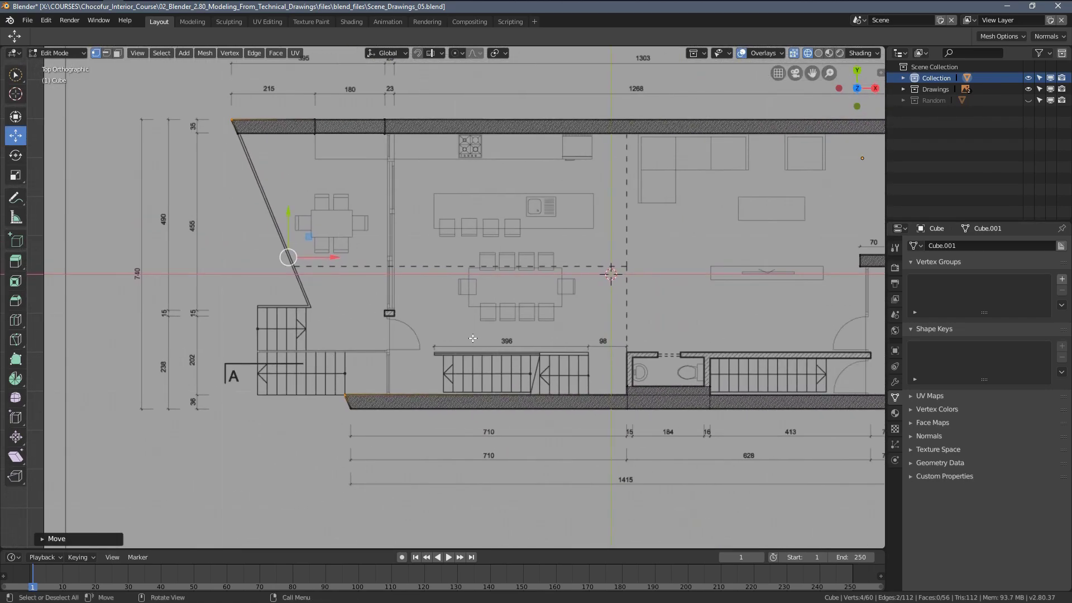
shift+middle_drag(607, 300, 563, 225)
scroll(508, 316, down, 4)
Leave mesh editing, restore solid shading, and view the walls from a tilted front angle.
key(Tab)
scroll(506, 300, up, 3)
key(z)
click(538, 293)
mouse_move(537, 292)
middle_down()
mouse_move(492, 286)
mouse_move(617, 286)
mouse_move(611, 326)
mouse_move(572, 356)
middle_up()
key(KP_7)
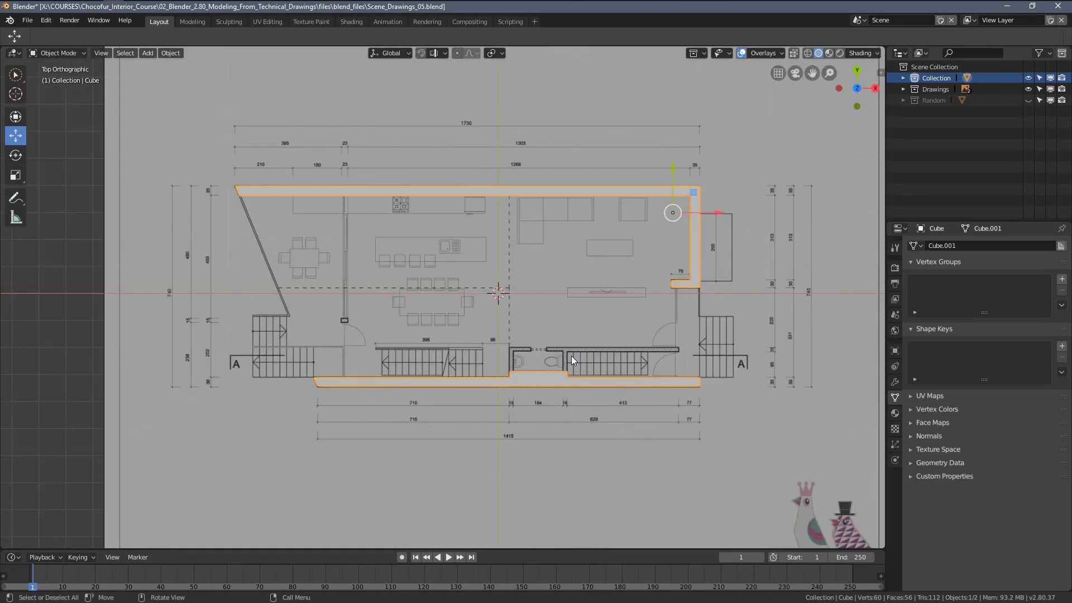
key(KP_2)
key(KP_2)
key(KP_2)
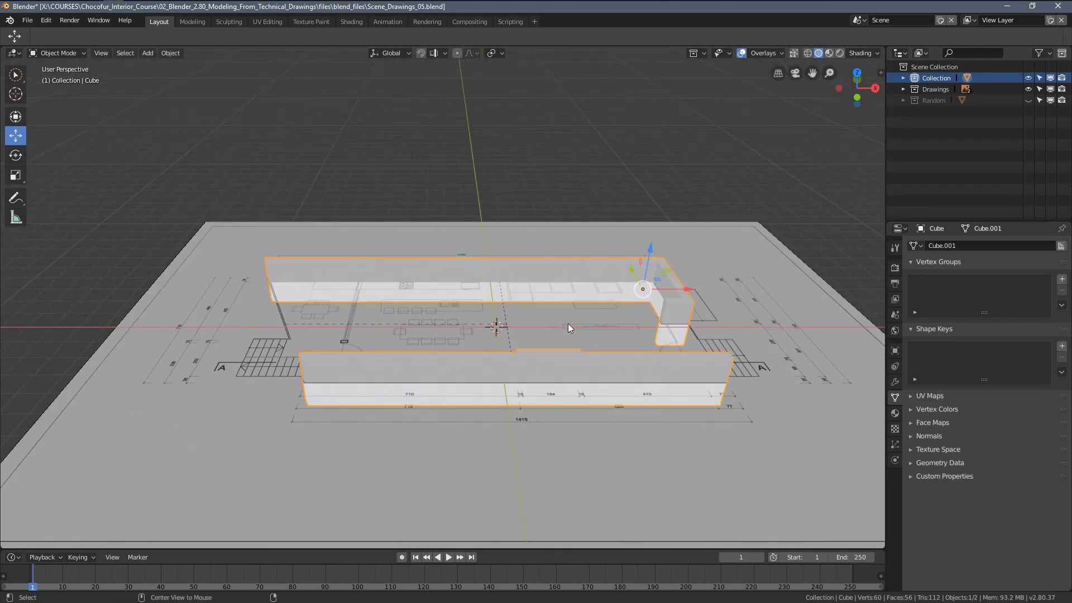
Reveal all hidden objects and clear the selection.
key(alt+h)
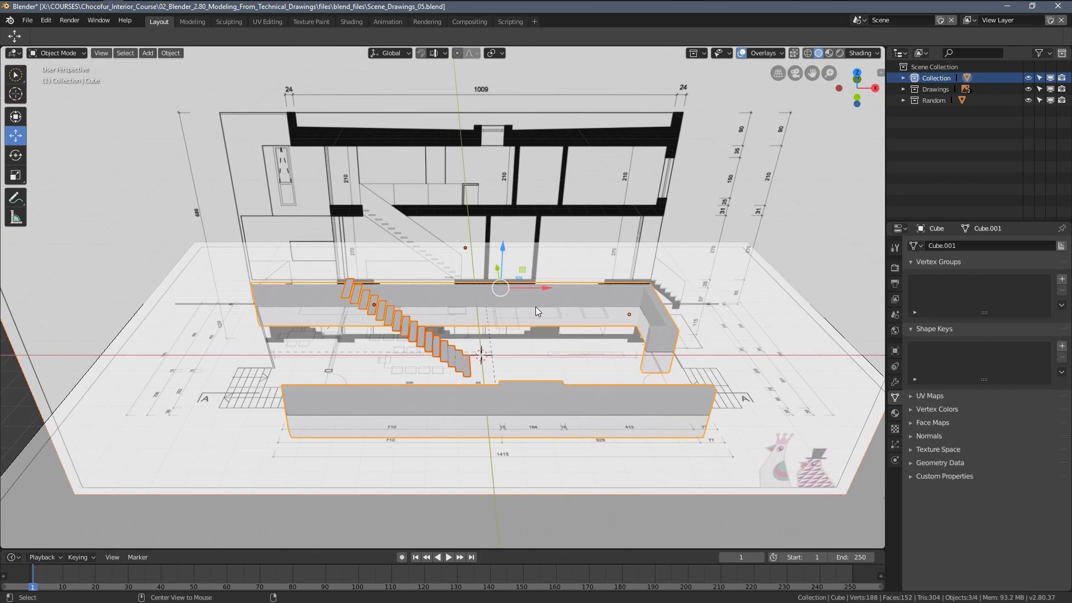
key(alt+a)
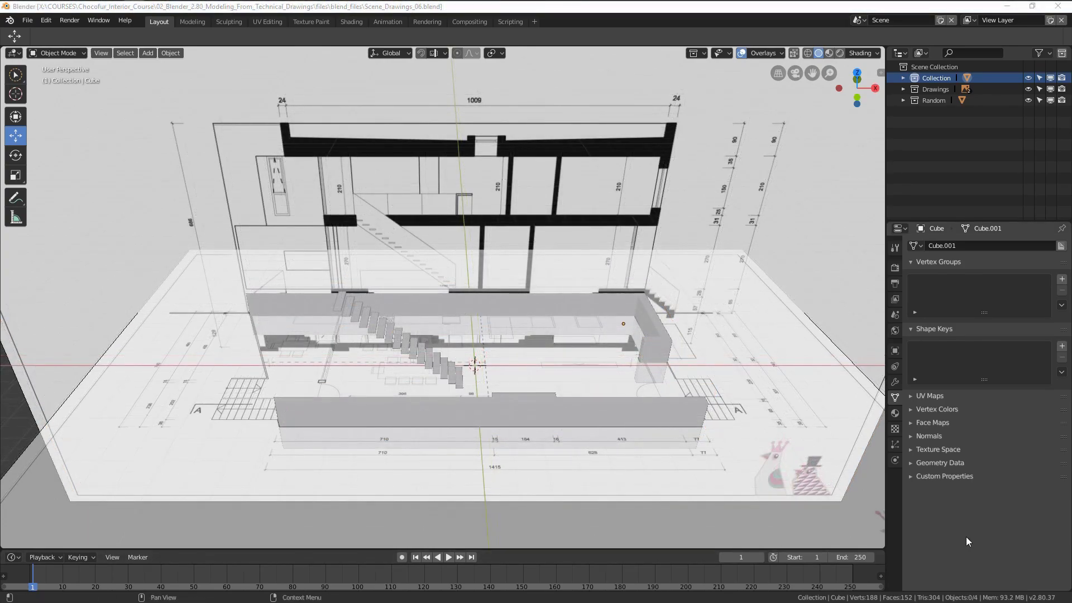
click(967, 537)
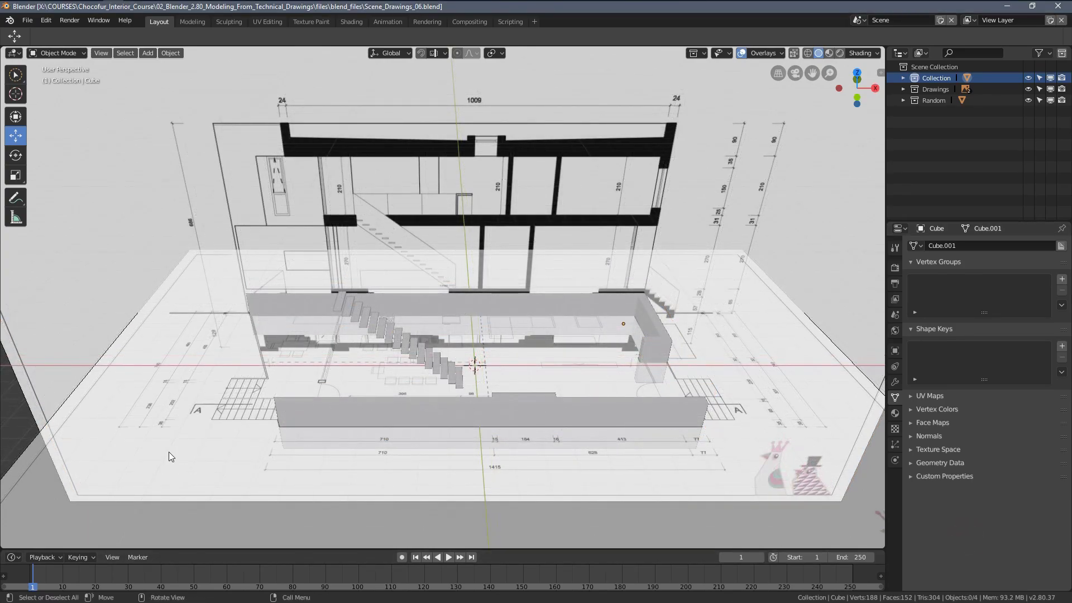
Hide the ground-floor drawing and select the wall mesh.
click(42, 499)
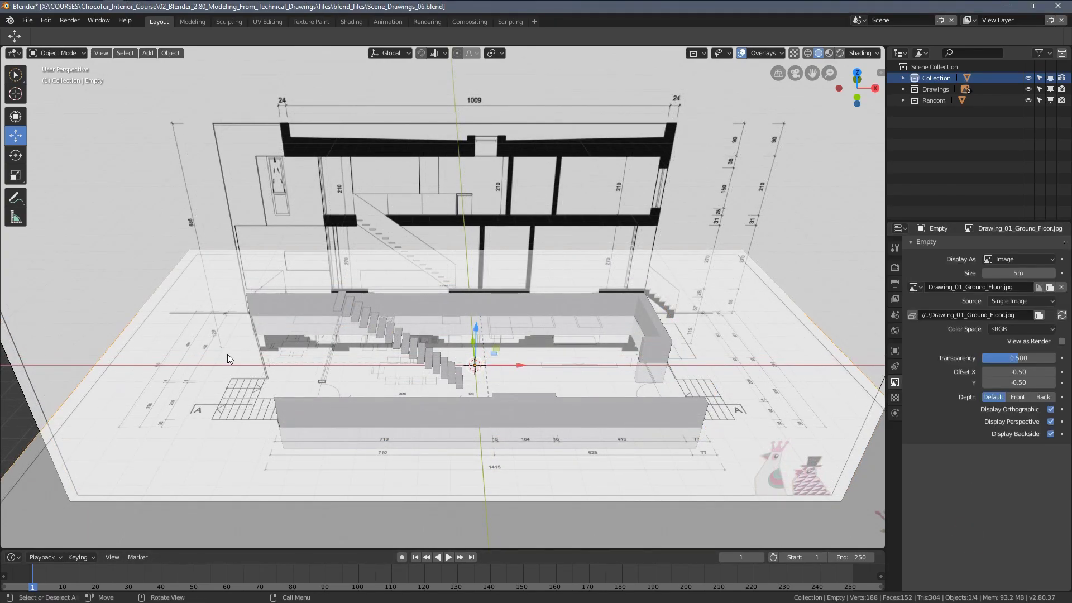
key(h)
click(387, 336)
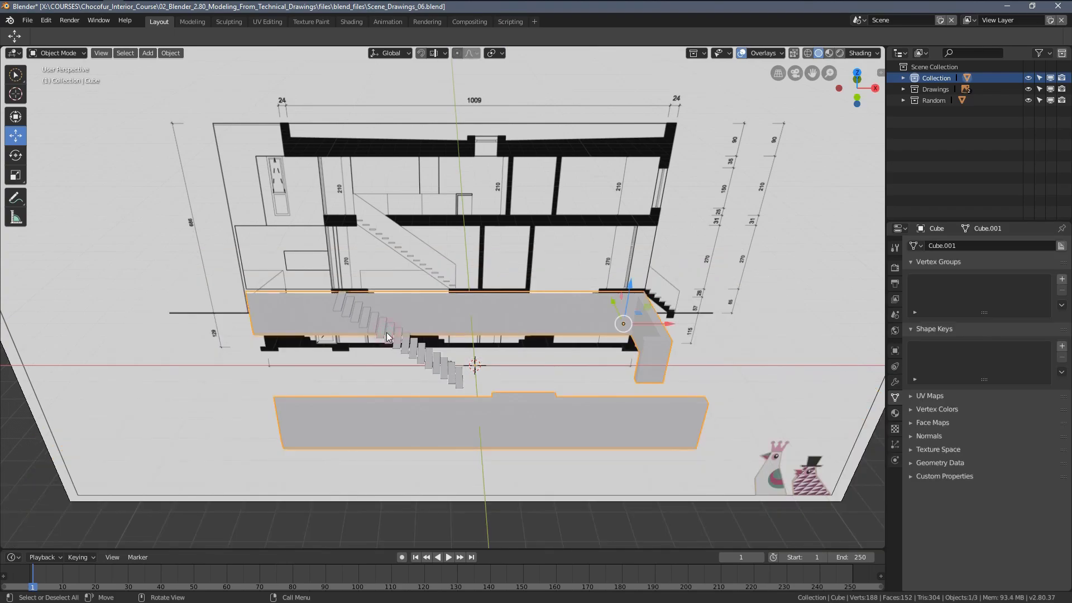
Hide the loose staircase object and view the walls from the front against the section drawing.
click(421, 351)
key(h)
key(KP_1)
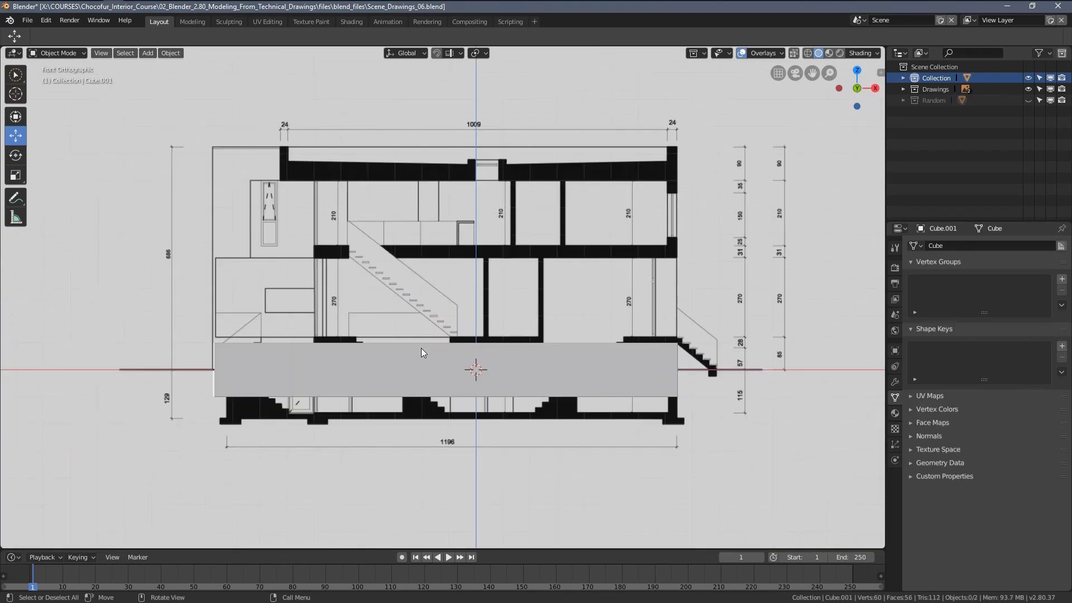
scroll(447, 342, up, 1)
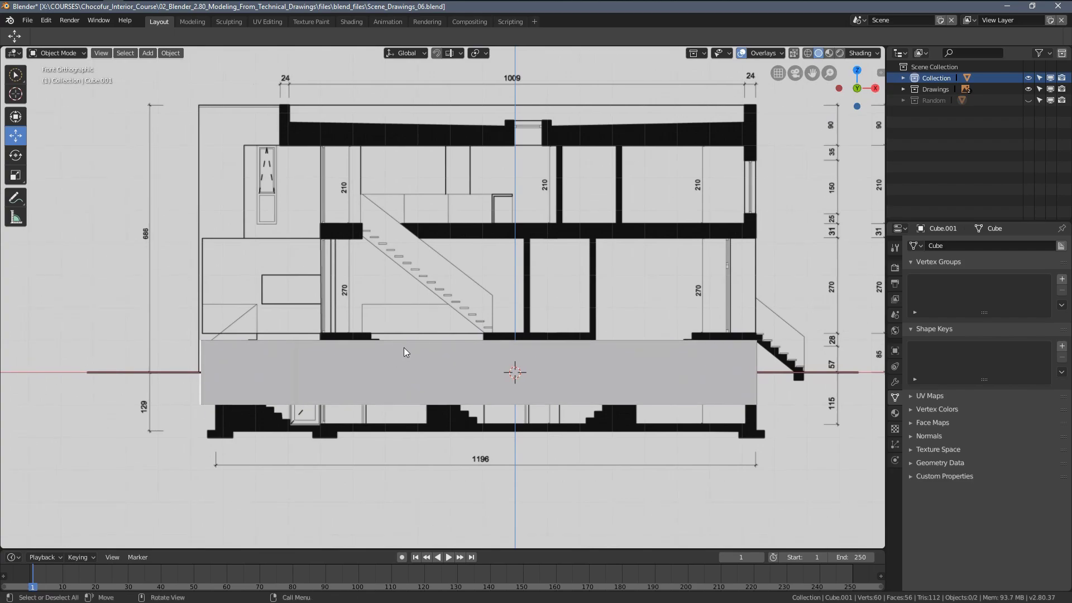
Show the scene in wireframe and raise the wall mesh until its base sits on the section's ground line.
key(z)
click(341, 354)
click(559, 370)
scroll(544, 370, up, 2)
scroll(624, 365, down, 2)
shift+middle_drag(749, 371, 676, 371)
scroll(688, 367, up, 2)
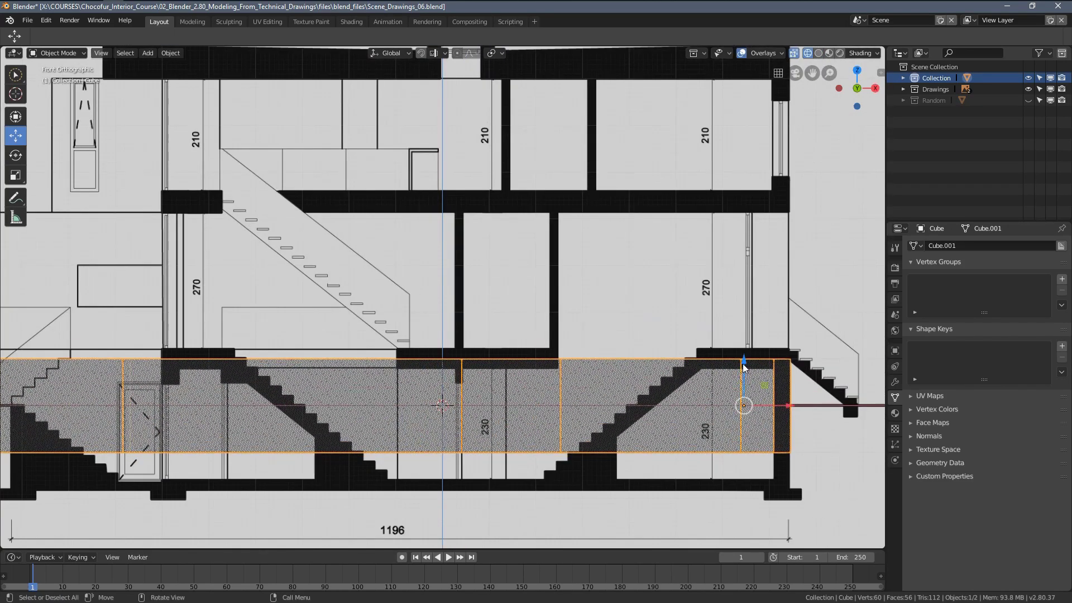
drag(743, 366, 734, 321)
Examine the section drawing's floor levels and height dimensions around the ground-floor slab and outside stairs.
scroll(670, 335, down, 3)
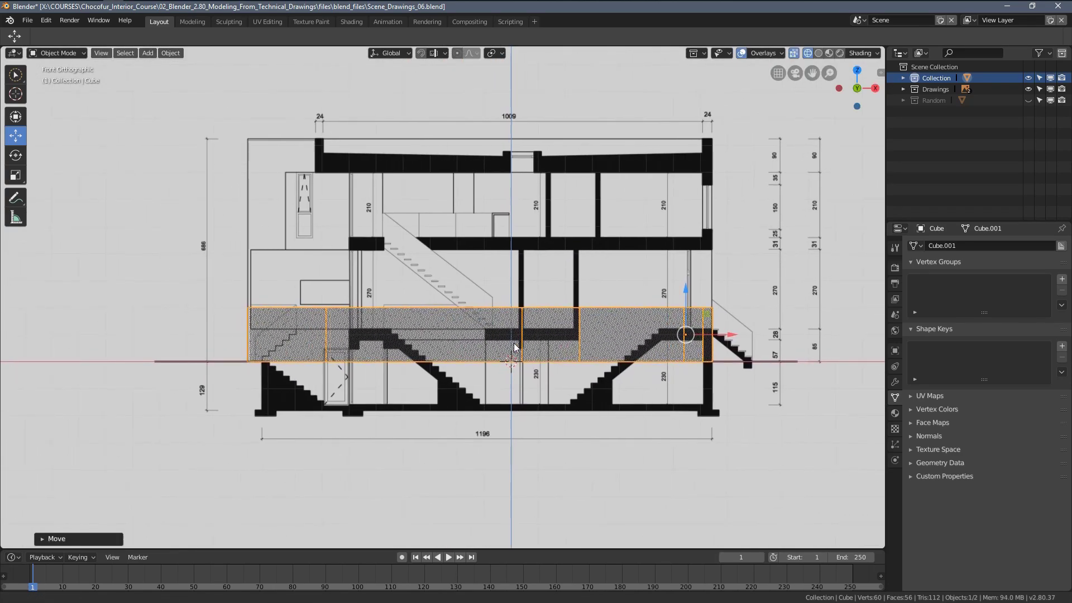
scroll(643, 337, up, 2)
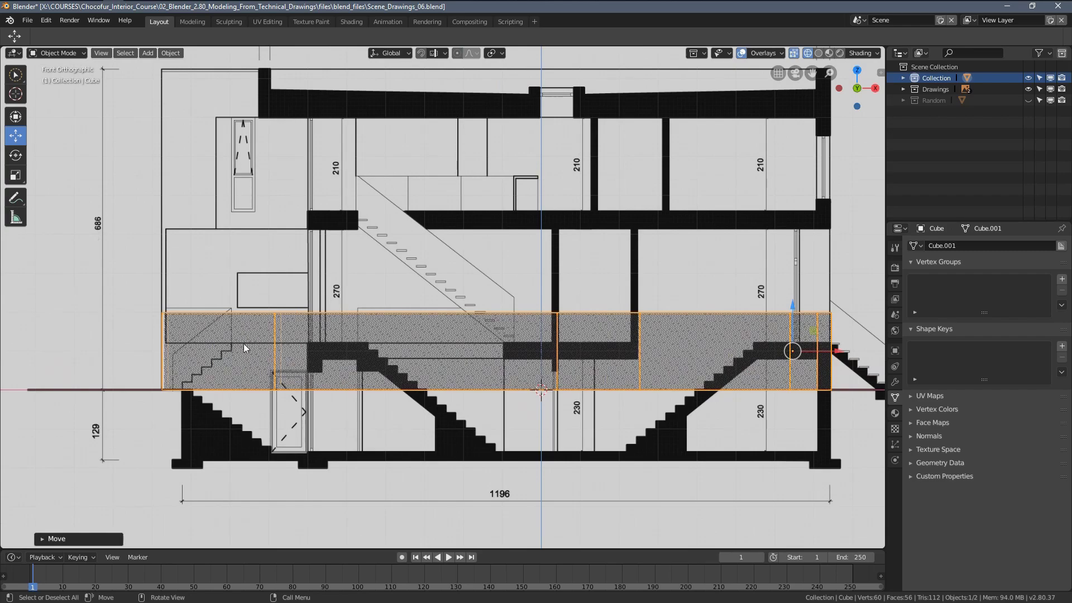
shift+middle_drag(510, 321, 366, 337)
shift+middle_drag(653, 366, 545, 351)
scroll(545, 352, up, 2)
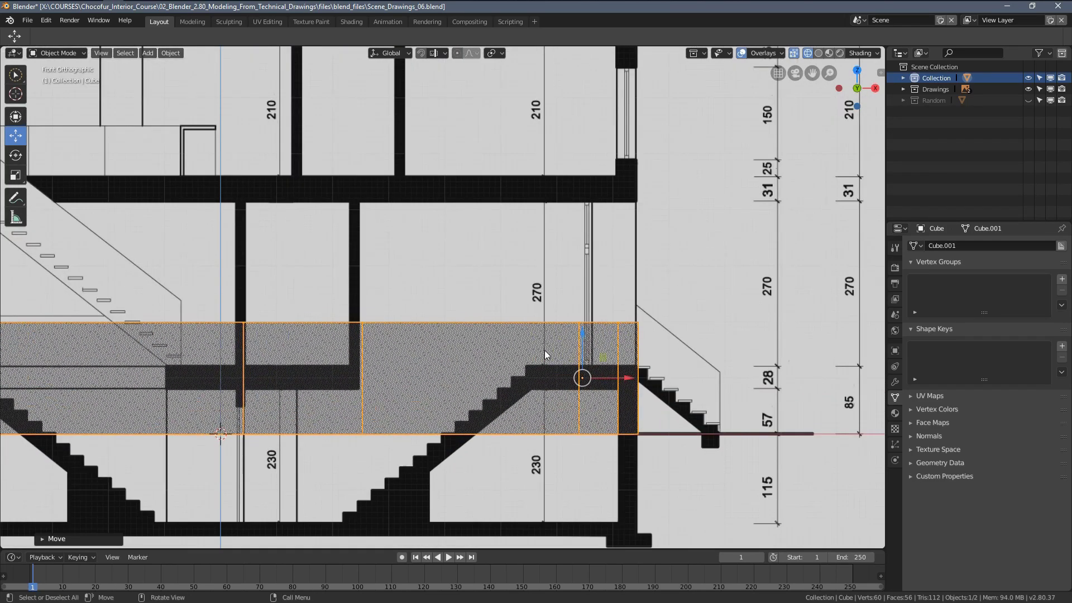
scroll(540, 357, down, 4)
ctrl+scroll(584, 326, left, 2)
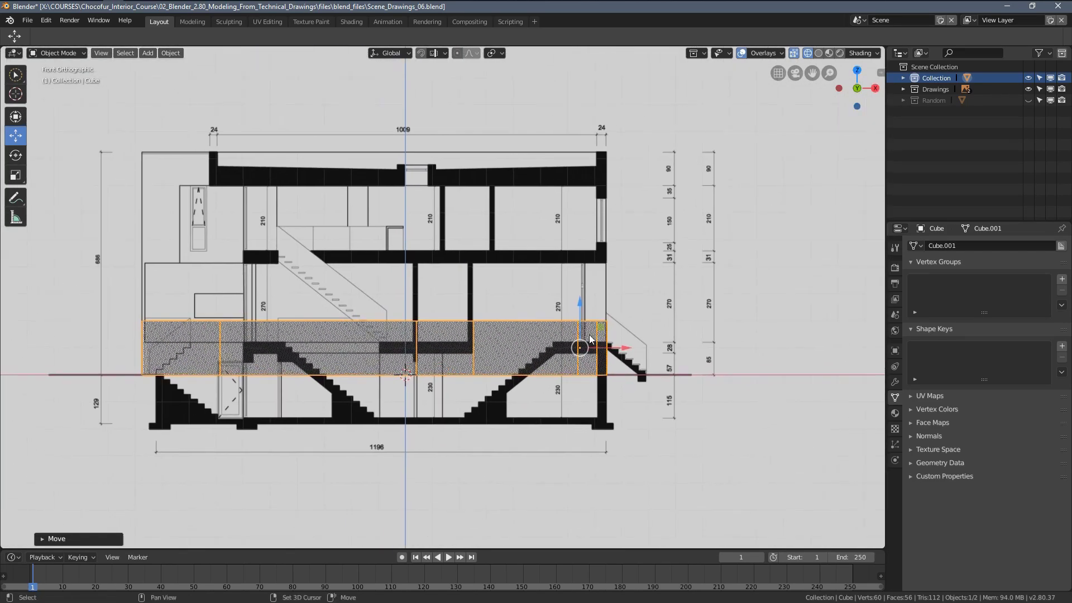
scroll(240, 309, up, 1)
shift+middle_drag(206, 332, 167, 326)
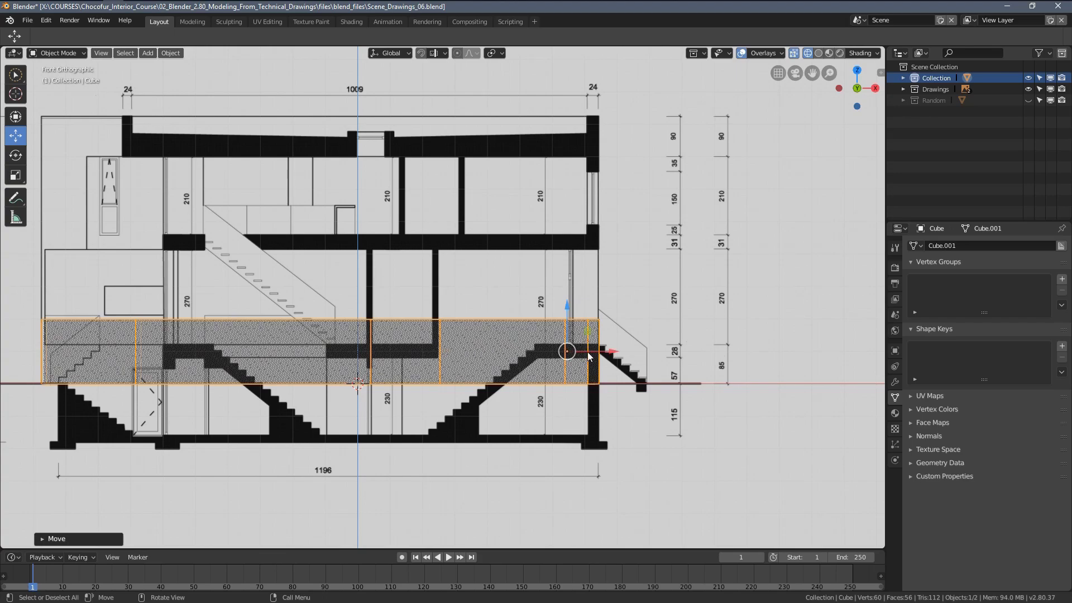
scroll(605, 365, up, 3)
shift+middle_drag(667, 377, 442, 313)
scroll(513, 360, up, 2)
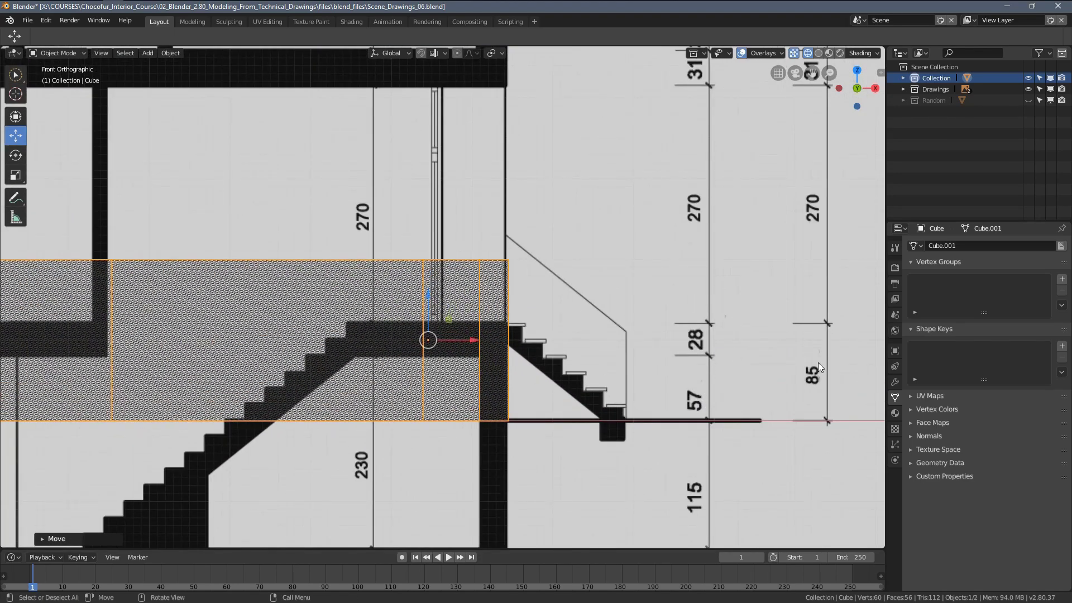
scroll(480, 347, down, 4)
shift+middle_drag(391, 331, 676, 336)
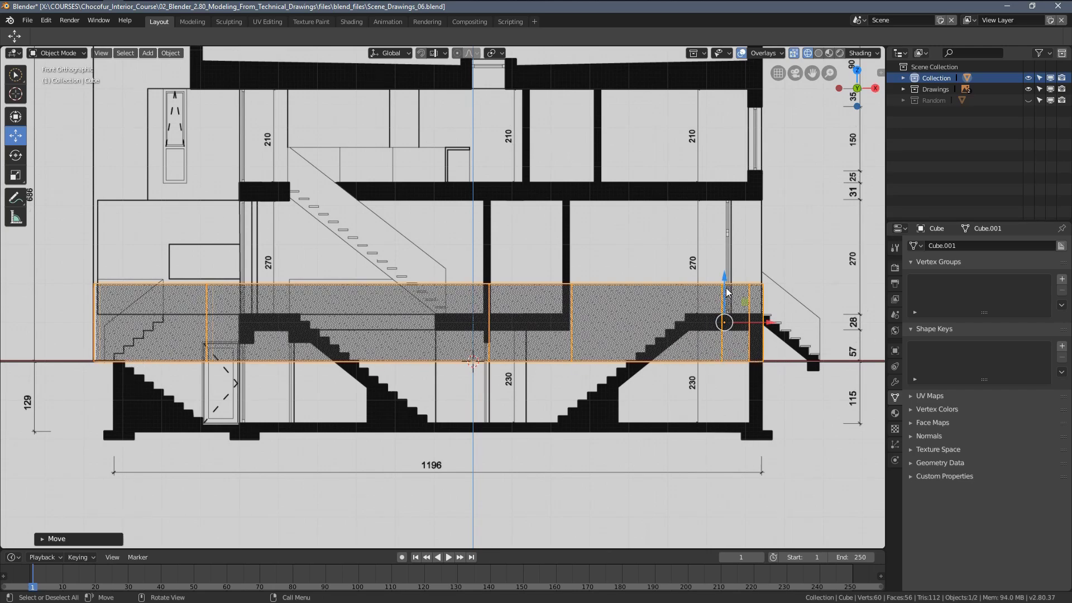
Raise the wall mesh until its bottom edge lines up with the top of the ground-floor slab.
drag(730, 291, 720, 281)
scroll(531, 326, up, 5)
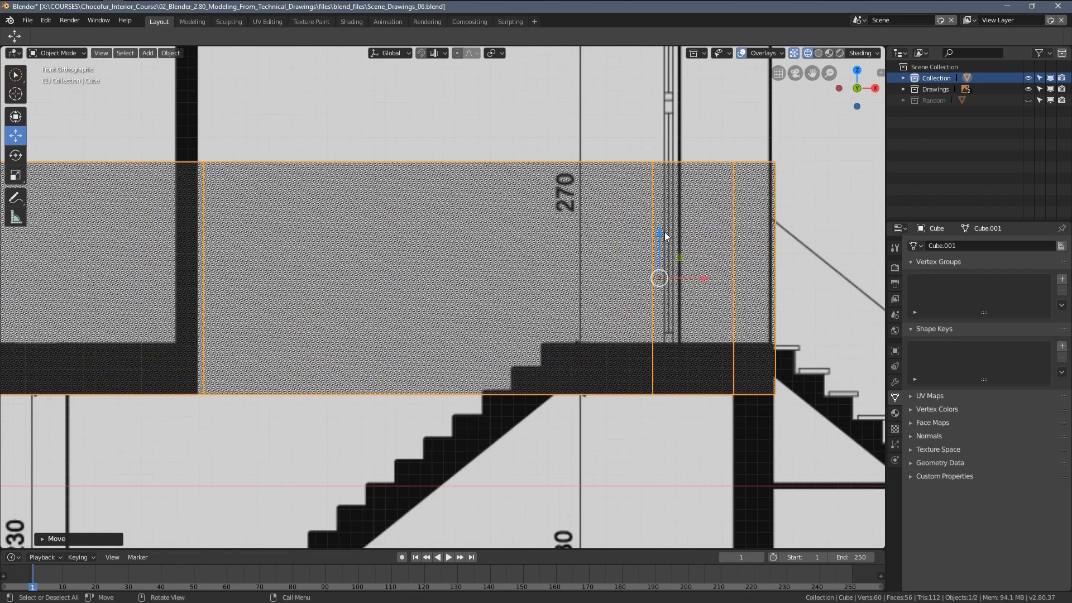
drag(662, 232, 660, 205)
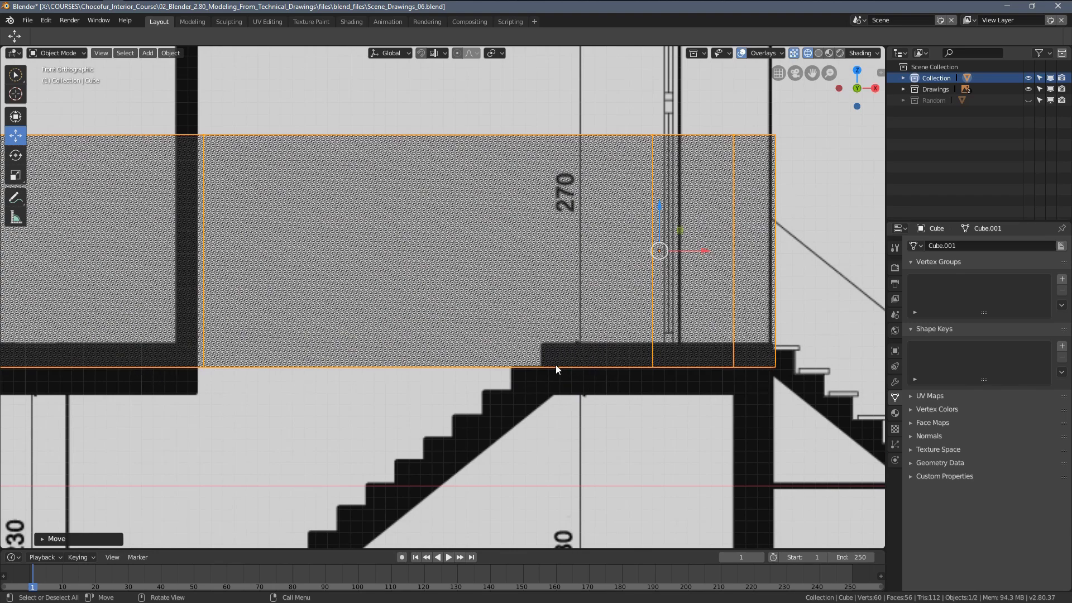
scroll(566, 318, down, 4)
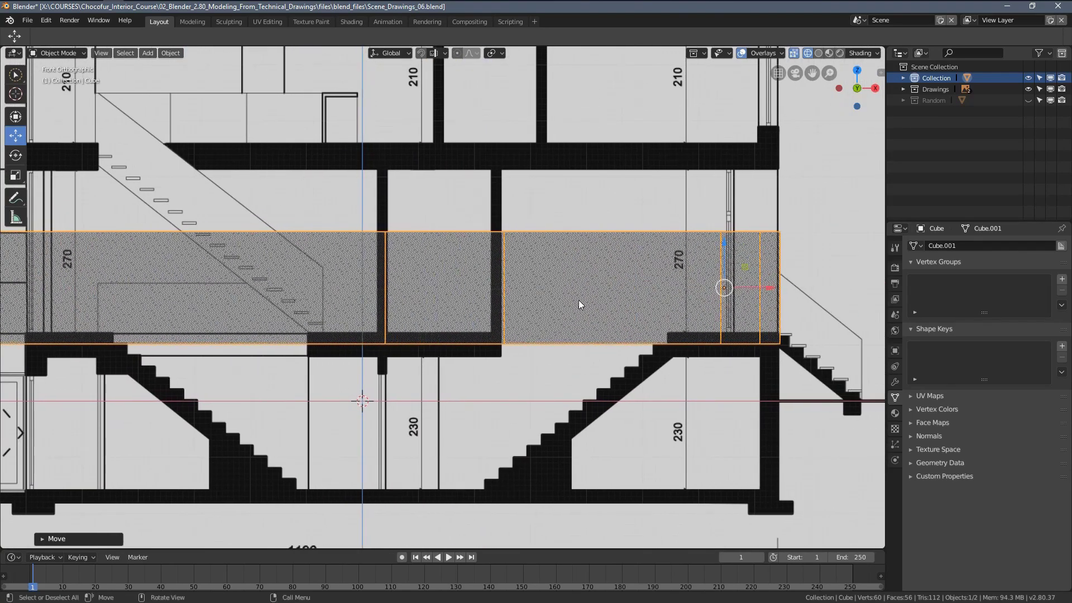
scroll(607, 300, up, 2)
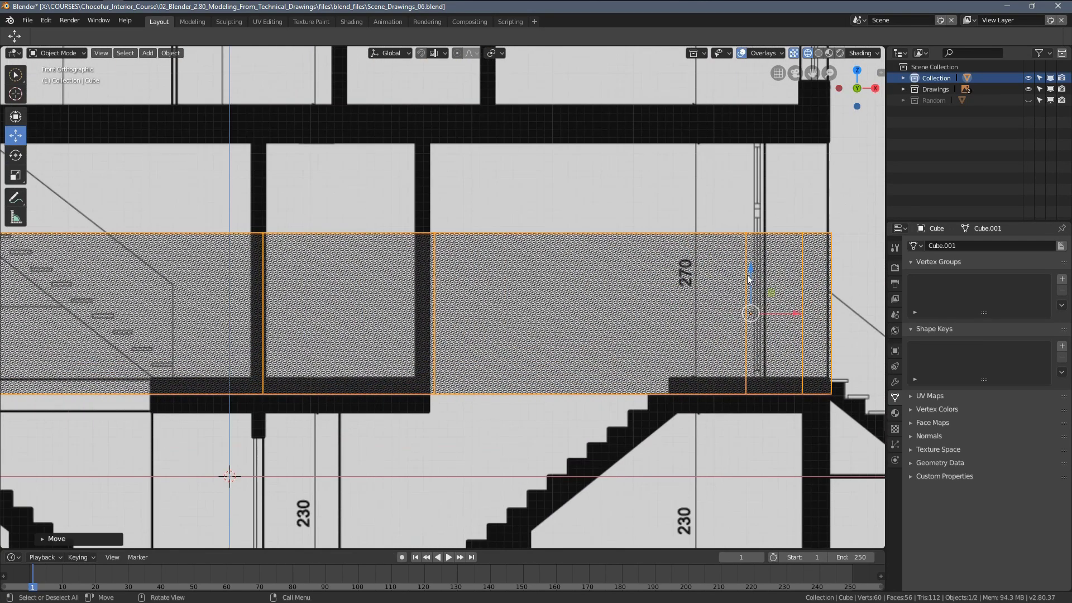
mouse_move(752, 269)
mouse_down()
mouse_move(752, 248)
mouse_move(752, 284)
mouse_up()
scroll(246, 380, down, 3)
shift+middle_drag(241, 368, 466, 366)
scroll(497, 363, up, 2)
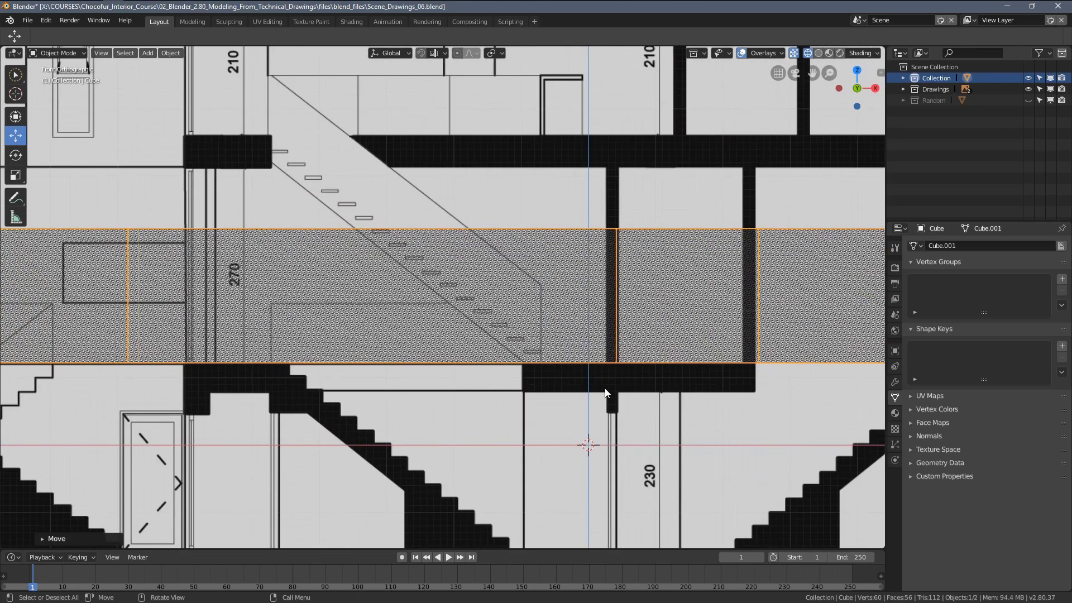
scroll(449, 351, down, 3)
In mesh editing, select the walls' top vertices and raise them to the top of the upper-floor slab.
key(Tab)
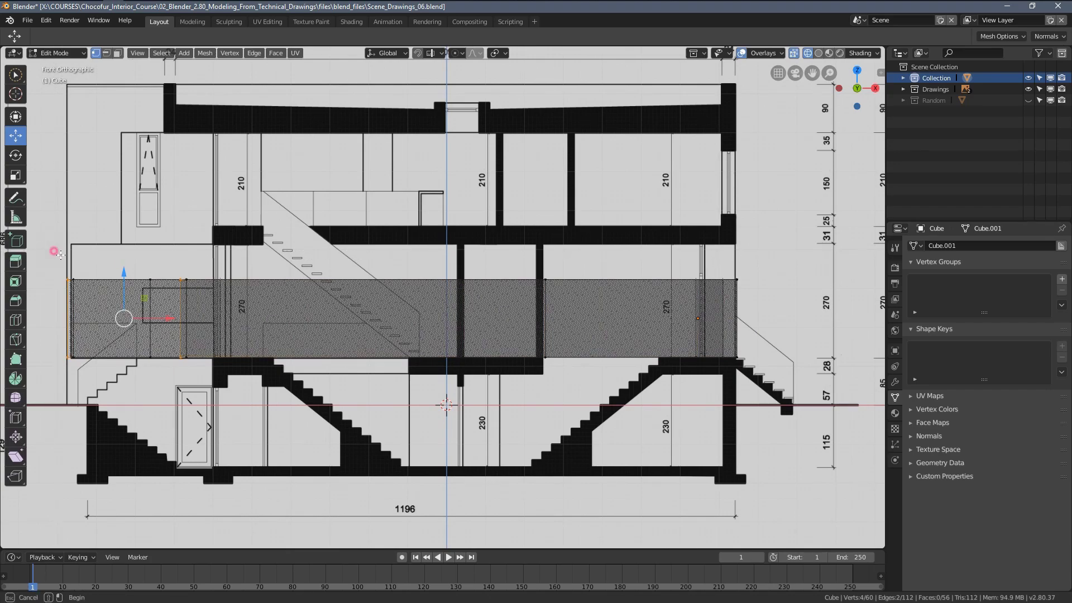
drag(545, 284, 788, 285)
scroll(487, 265, up, 3)
scroll(487, 266, up, 3)
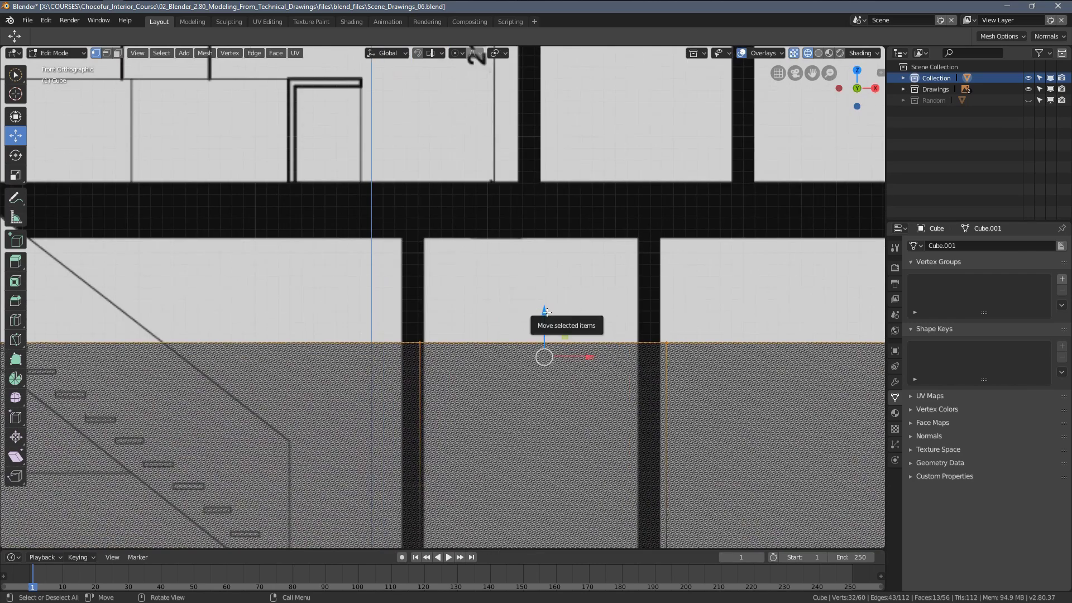
mouse_move(545, 317)
mouse_down()
mouse_move(546, 151)
mouse_move(546, 162)
mouse_up()
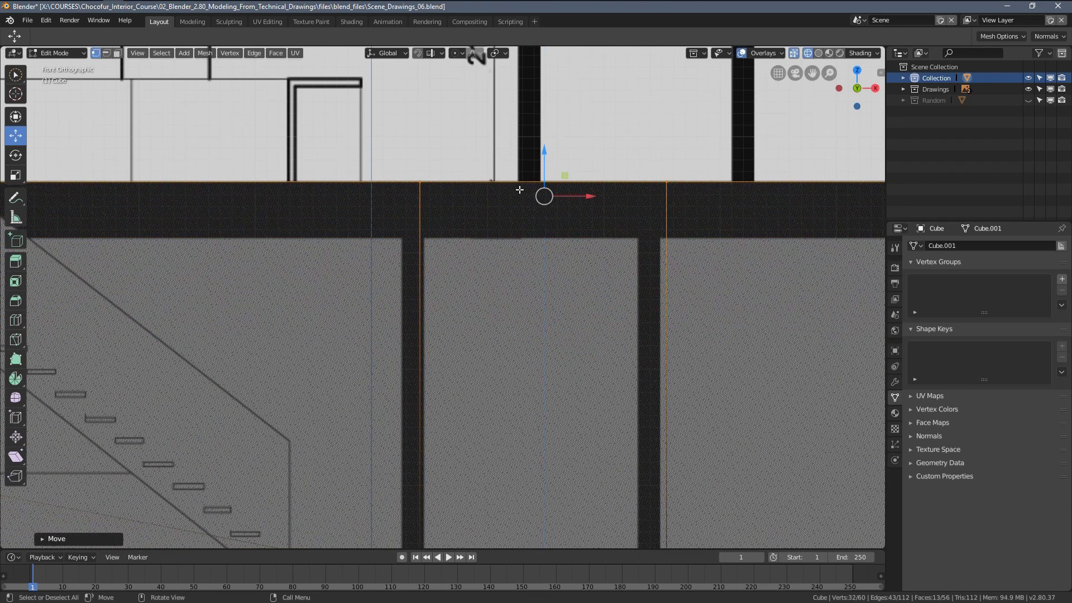
scroll(197, 219, down, 5)
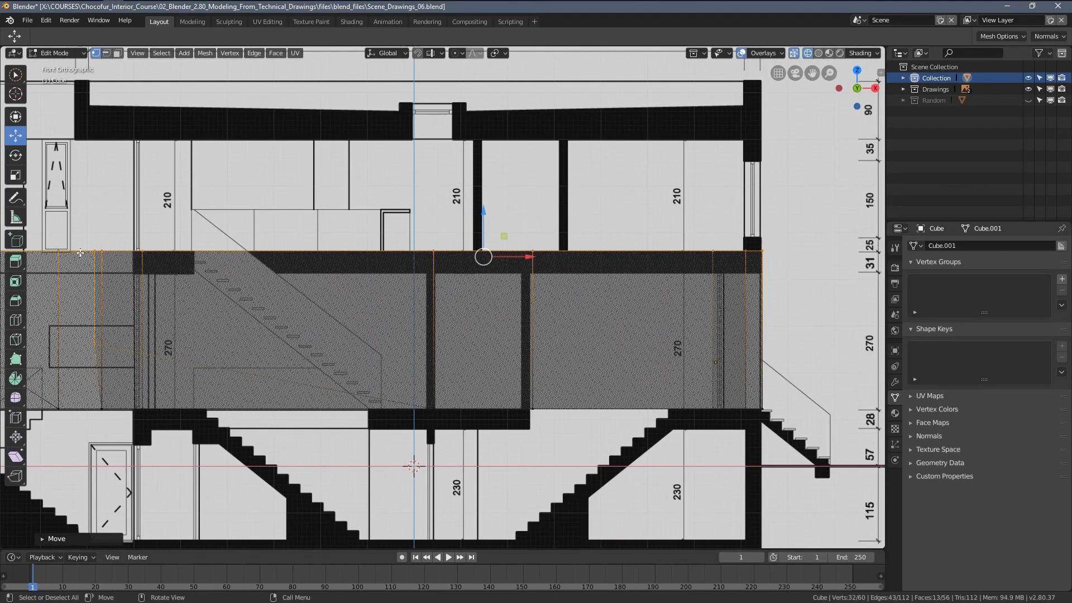
shift+middle_drag(338, 239, 444, 280)
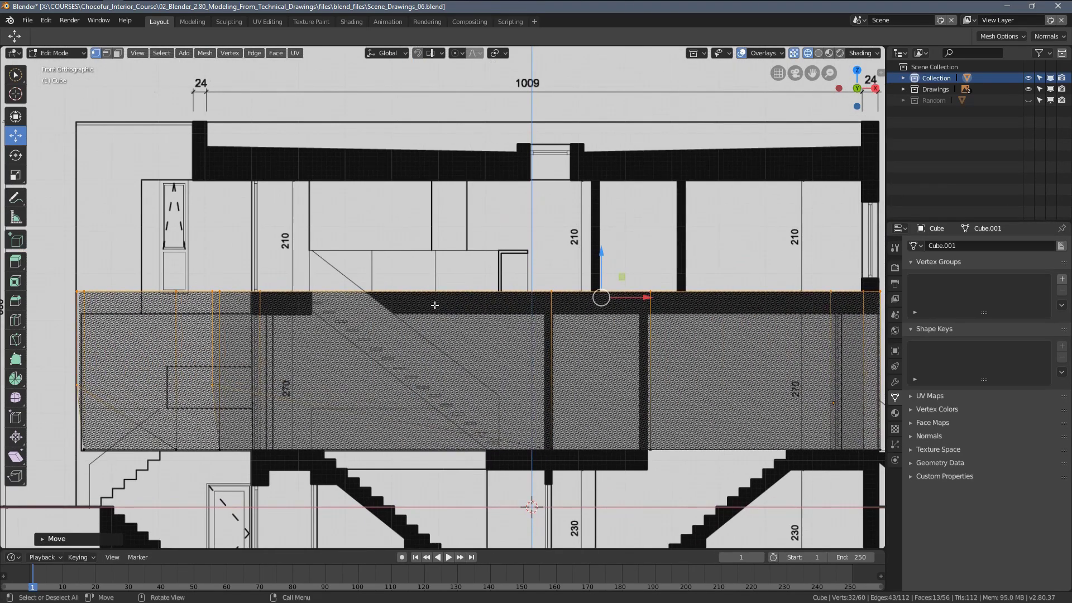
Extrude the walls' top faces up to the top of the roof parapet in the section.
shift+middle_drag(294, 287, 300, 315)
key(e)
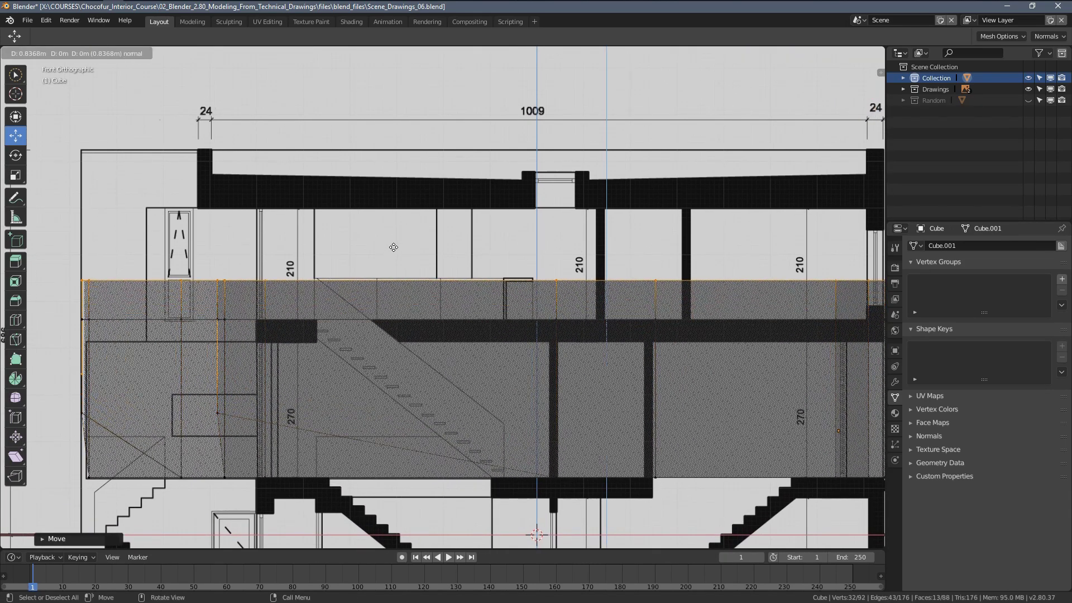
click(394, 118)
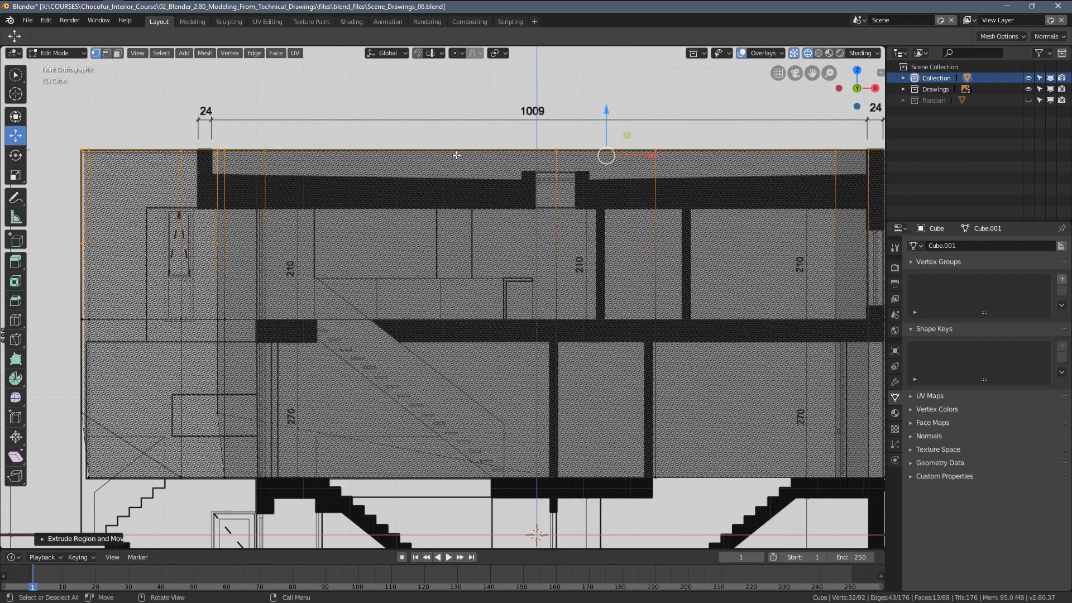
scroll(376, 336, down, 3)
scroll(297, 335, up, 3)
mouse_move(320, 388)
shift+middle_down()
mouse_move(298, 335)
mouse_move(491, 364)
shift+middle_up()
Examine the lower vertices at the wall ends from an angle, in solid and wireframe shading.
key(a)
scroll(288, 335, down, 3)
key(z)
click(535, 371)
key(z)
click(579, 378)
mouse_move(565, 361)
shift+middle_down()
mouse_move(548, 352)
mouse_move(555, 324)
mouse_move(584, 315)
mouse_move(583, 334)
mouse_move(365, 306)
shift+middle_up()
scroll(548, 346, up, 3)
click(583, 316)
key(z)
click(297, 307)
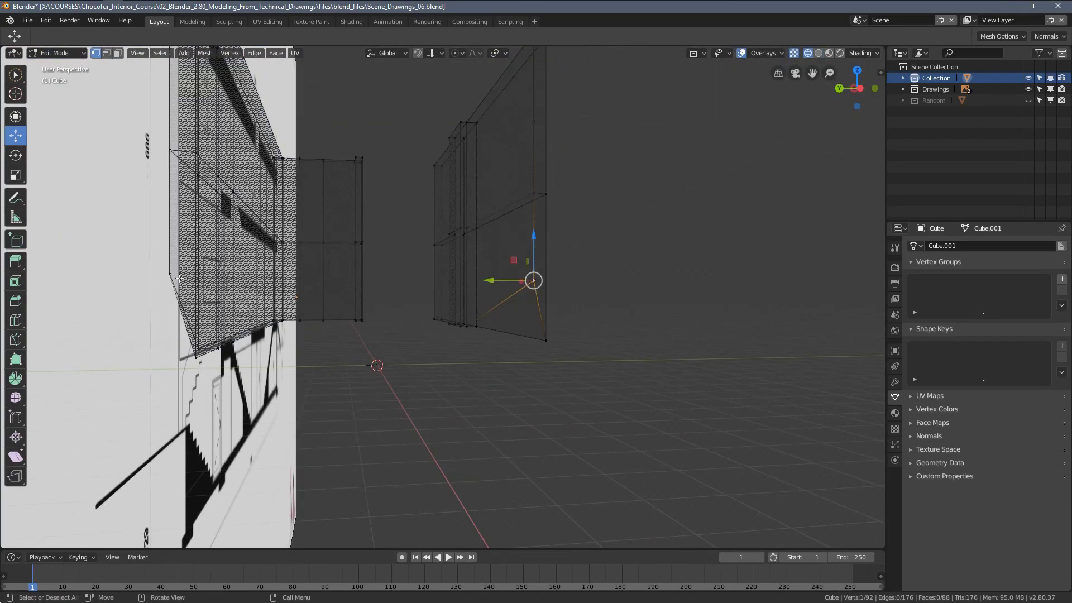
shift+click(170, 275)
mouse_move(53, 290)
middle_down()
mouse_move(514, 307)
mouse_move(364, 366)
mouse_move(437, 308)
middle_up()
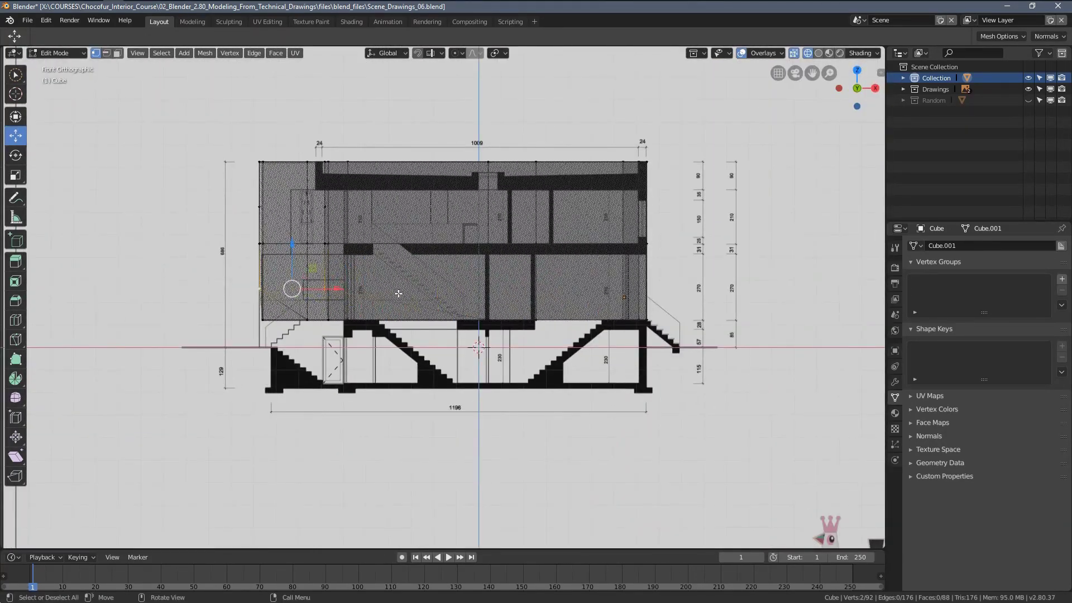
Box-select the walls' lower vertices and flatten them to one level by scaling to 0 along Z.
key(a)
key(alt+a)
key(b)
drag(232, 255, 659, 353)
middle_drag(659, 353, 563, 316)
text(sz)
text(0)
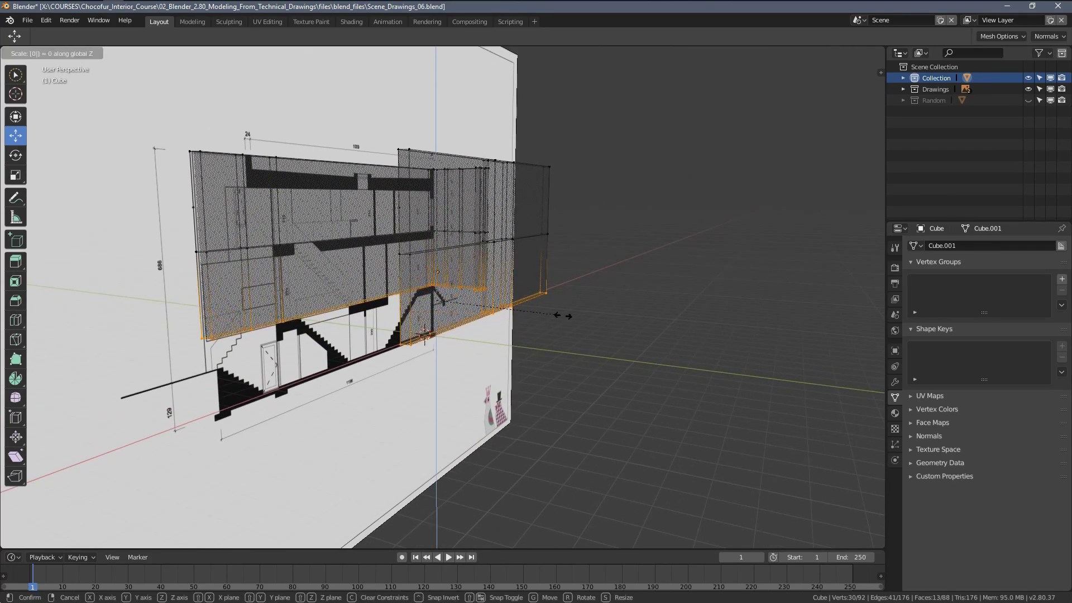
key(Return)
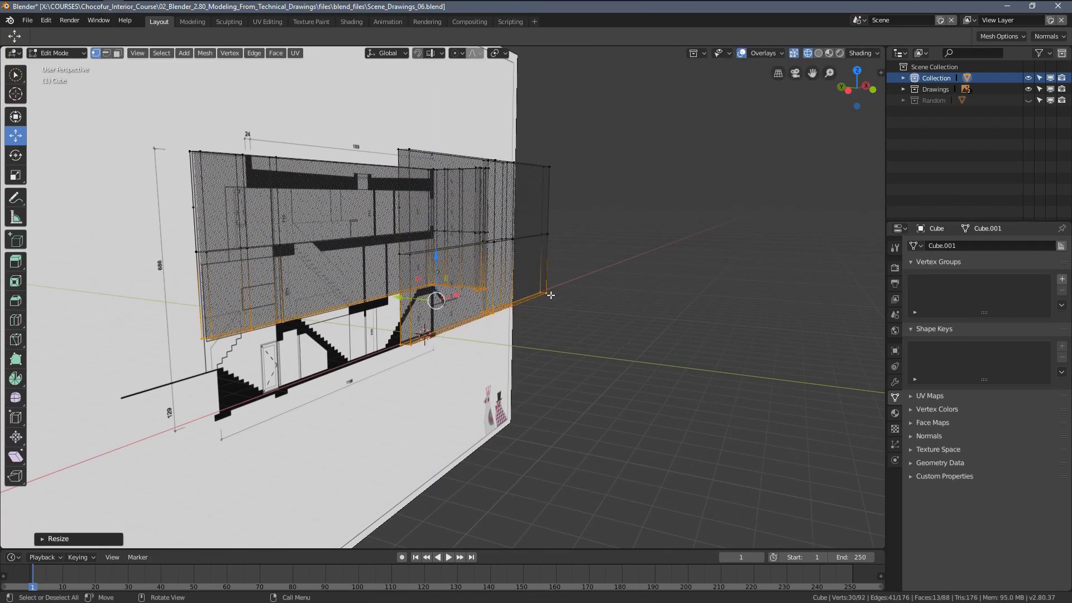
In the front view, move the flattened bottom vertices to the top of the ground-floor slab.
middle_drag(547, 297, 484, 316)
key(KP_1)
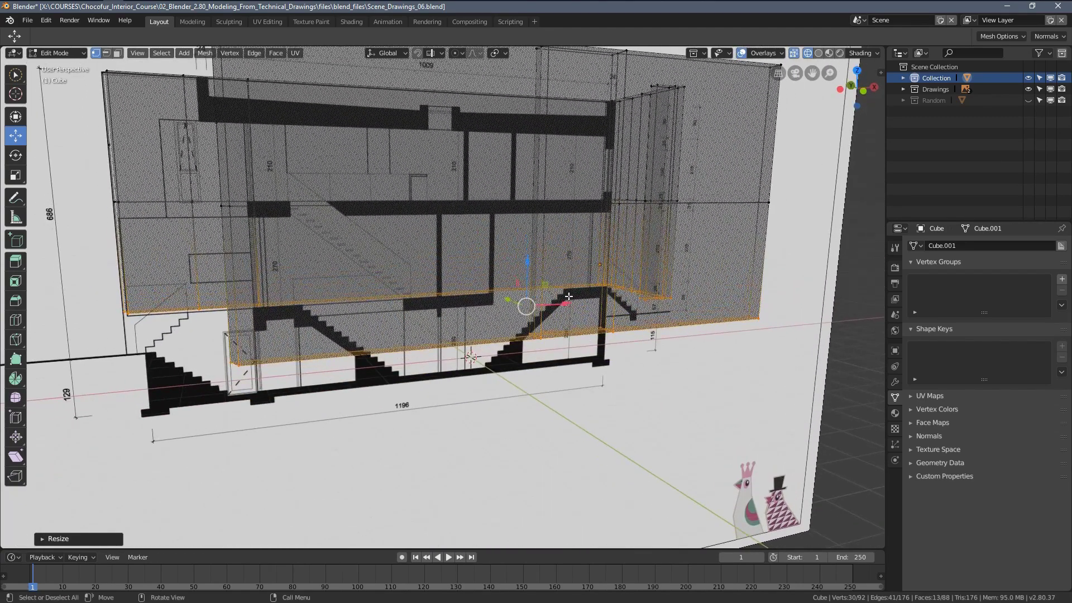
drag(591, 286, 591, 288)
shift+middle_drag(524, 345, 528, 305)
scroll(669, 340, up, 2)
shift+middle_drag(773, 322, 633, 312)
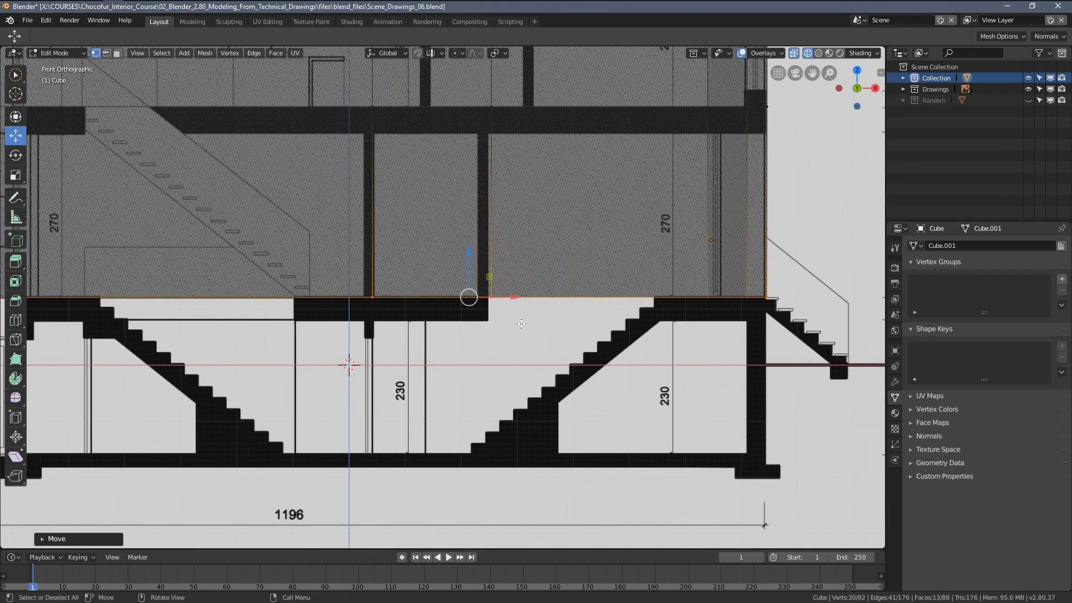
Extrude the walls' bottom faces down to the top of the basement floor slab and fine-tune their height.
key(e)
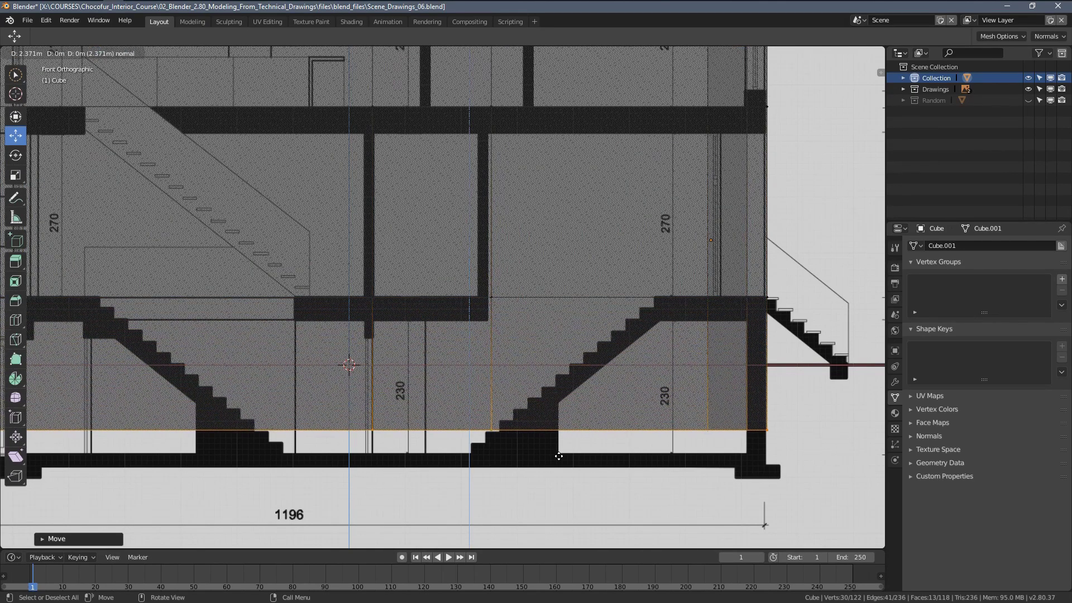
click(562, 479)
shift+middle_drag(531, 427, 632, 339)
scroll(620, 352, up, 2)
shift+middle_drag(592, 375, 409, 343)
scroll(451, 354, up, 2)
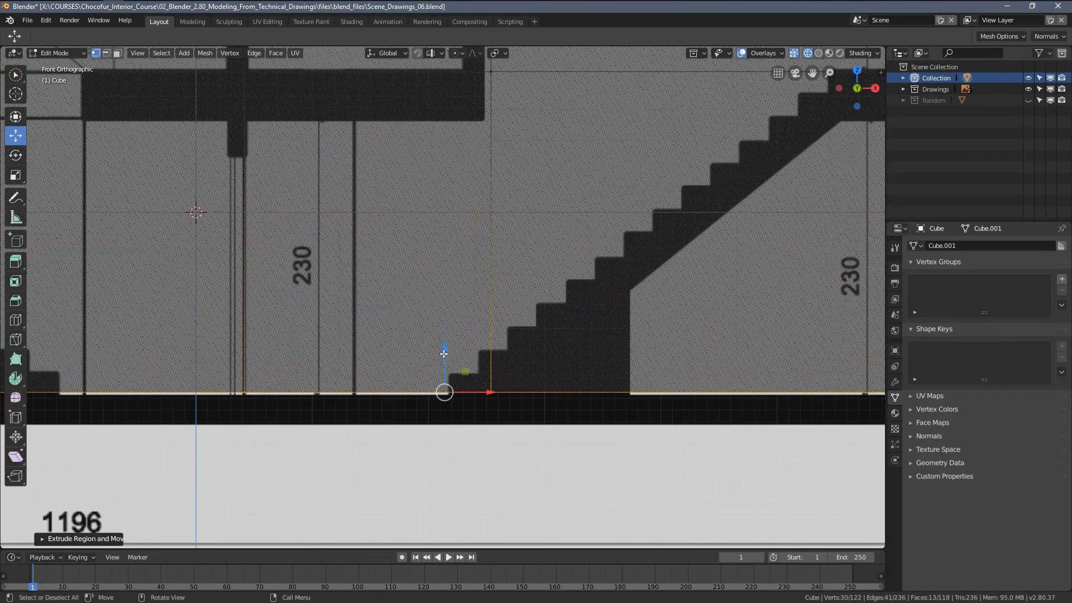
drag(443, 353, 445, 358)
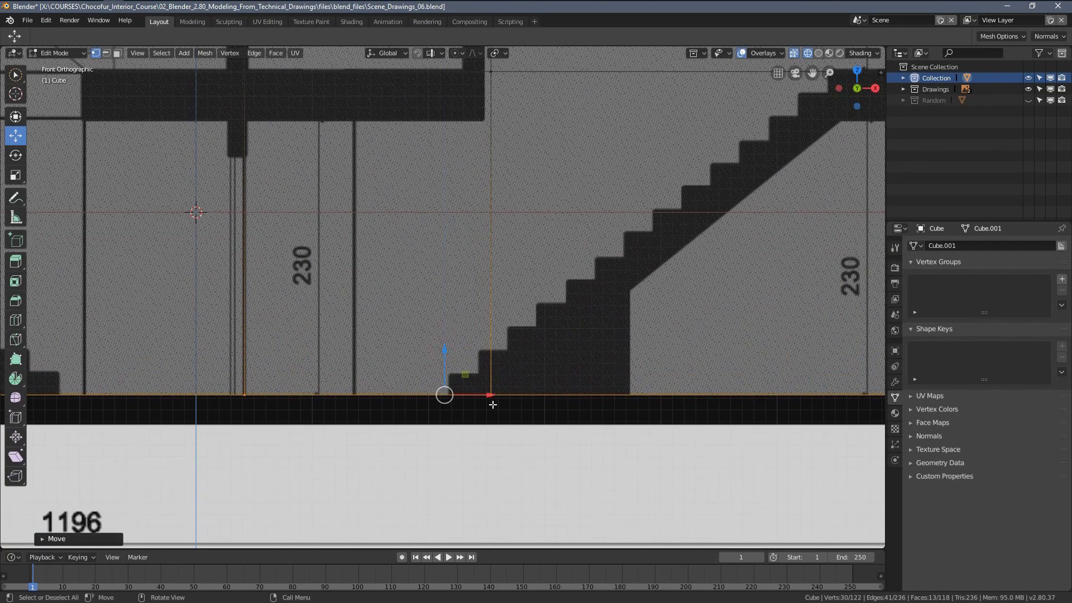
Check the extended wall base and wall ends against the basement part of the section drawing.
scroll(412, 390, down, 5)
scroll(503, 368, up, 1)
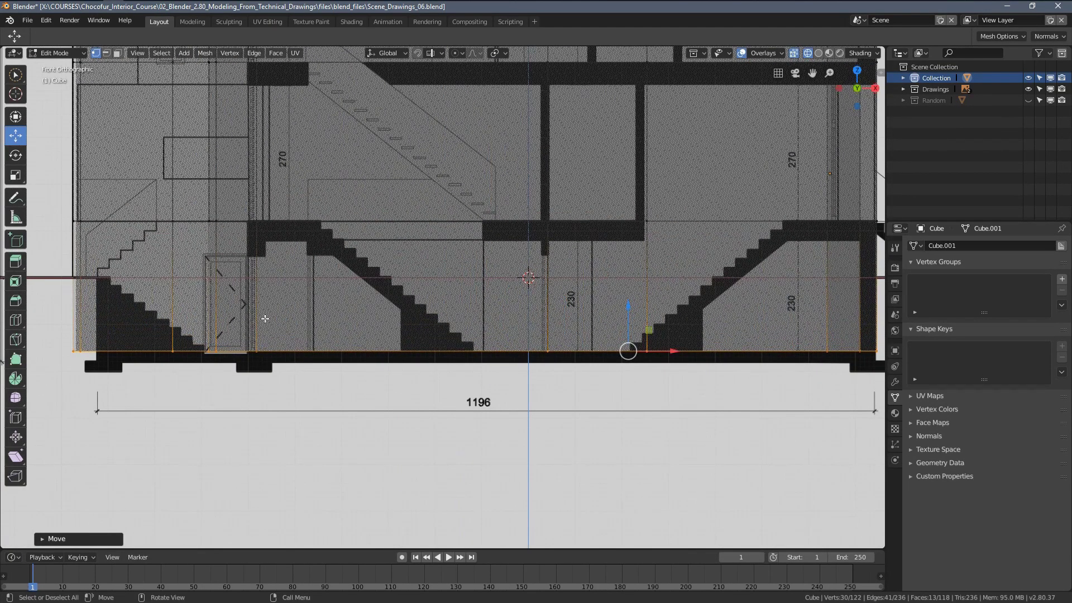
shift+middle_drag(260, 319, 346, 319)
scroll(338, 318, up, 4)
shift+middle_drag(423, 257, 199, 351)
scroll(441, 276, down, 4)
scroll(451, 262, down, 3)
Restore solid shading, leave mesh editing, and view the full-height walls from several angles.
mouse_move(450, 262)
middle_down()
mouse_move(422, 341)
mouse_move(510, 331)
mouse_move(505, 310)
mouse_move(285, 287)
middle_up()
key(z)
click(476, 344)
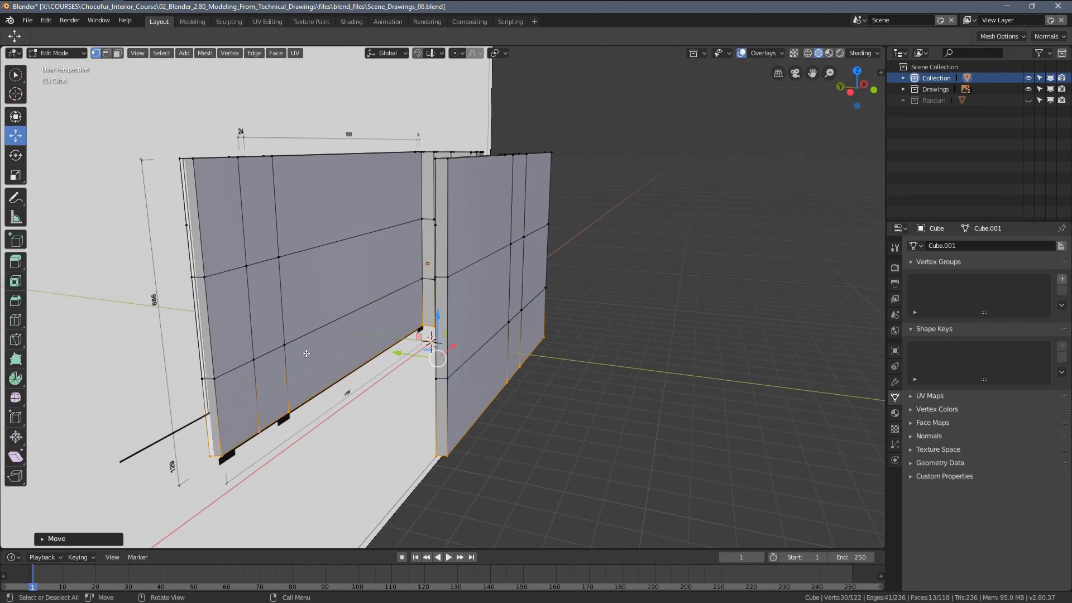
mouse_move(311, 354)
middle_down()
mouse_move(443, 308)
mouse_move(357, 340)
mouse_move(384, 265)
middle_up()
key(Tab)
mouse_move(498, 249)
middle_down()
mouse_move(419, 251)
mouse_move(558, 287)
mouse_move(520, 280)
middle_up()
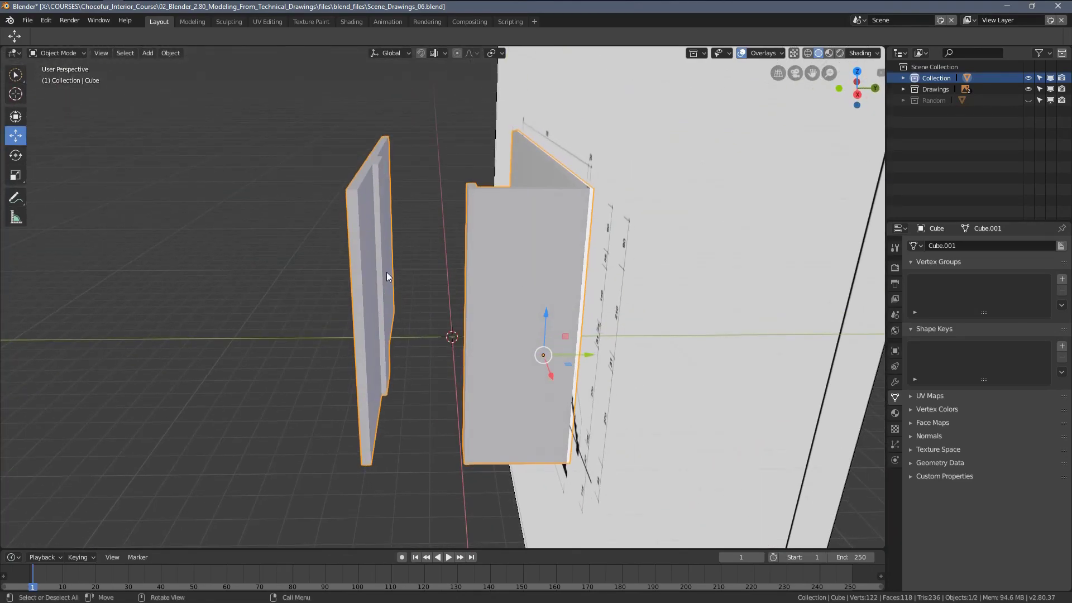
mouse_move(387, 278)
middle_down()
mouse_move(387, 296)
mouse_move(486, 296)
middle_up()
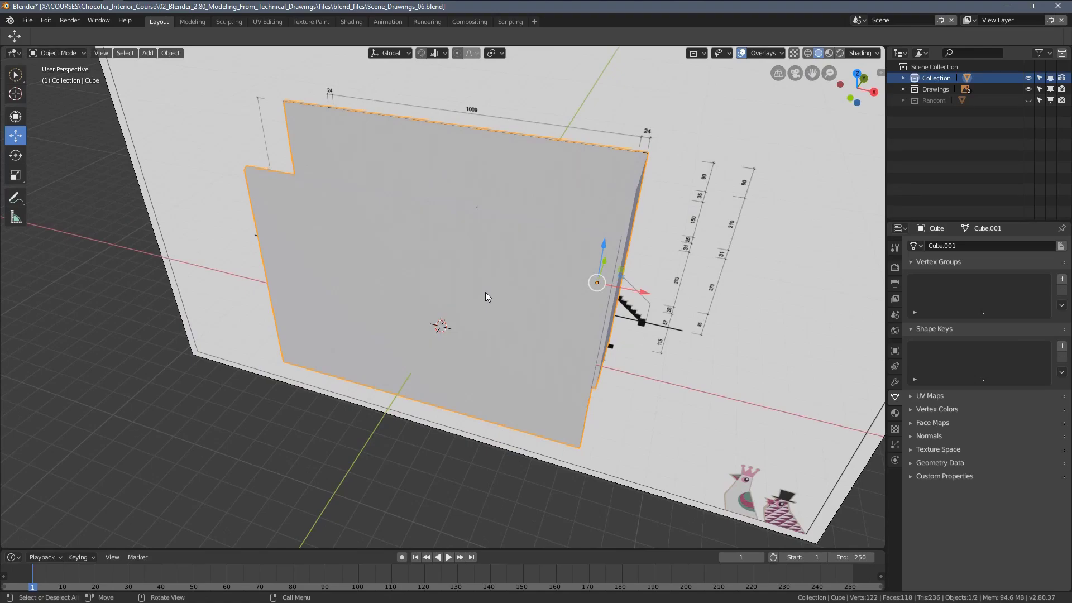
Examine the walls' footprint from directly above in wireframe shading.
key(KP_4)
key(KP_4)
key(KP_7)
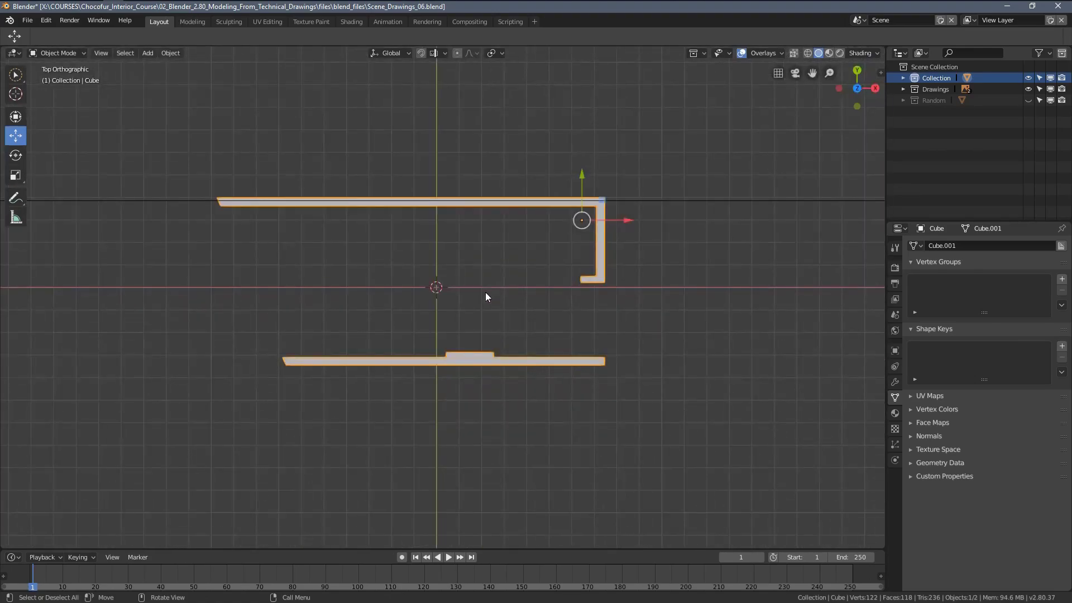
scroll(482, 292, up, 3)
scroll(477, 291, down, 2)
key(z)
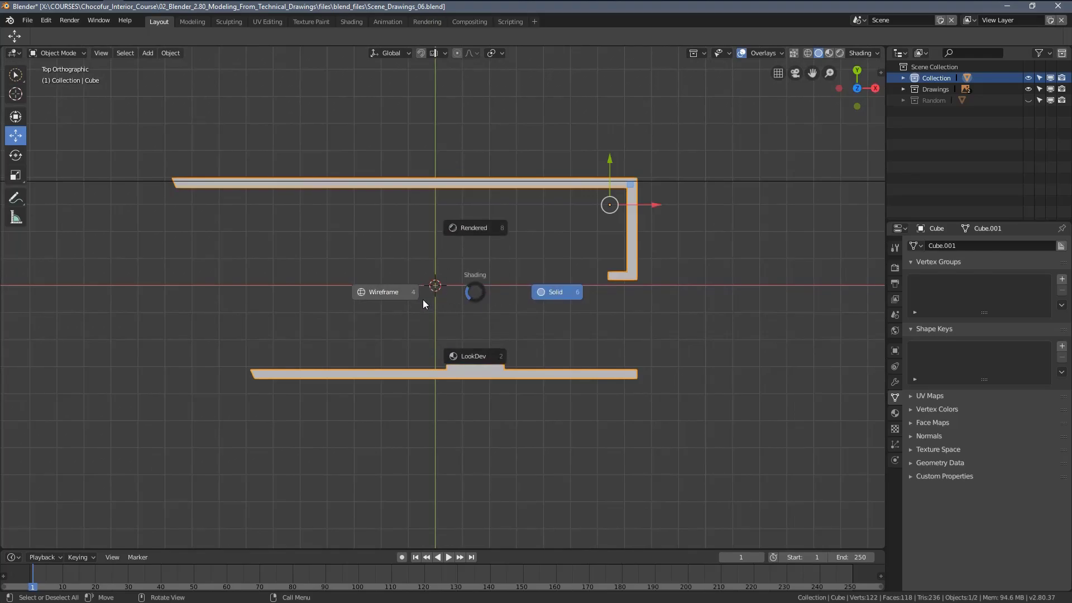
click(397, 314)
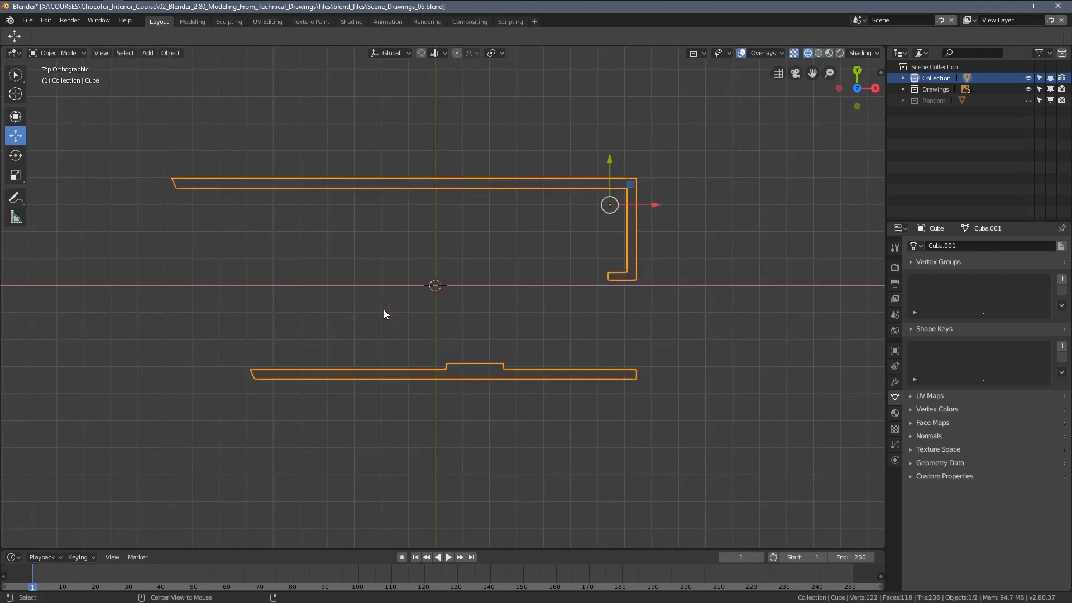
Unhide all objects, clear the selection, and return to solid shading.
key(alt+h)
key(alt+a)
mouse_move(367, 301)
middle_down()
mouse_move(371, 244)
mouse_move(400, 242)
mouse_move(411, 260)
mouse_move(437, 247)
mouse_move(491, 273)
mouse_move(471, 256)
mouse_move(481, 255)
mouse_move(432, 309)
mouse_move(491, 266)
mouse_move(420, 316)
mouse_move(404, 281)
mouse_move(418, 241)
mouse_move(401, 272)
mouse_move(403, 251)
middle_up()
key(z)
click(491, 259)
Examine the full-height walls together with the plan and section drawings from several angles and from the front.
middle_drag(594, 349, 441, 299)
shift+middle_drag(593, 291, 441, 261)
middle_drag(311, 156, 484, 240)
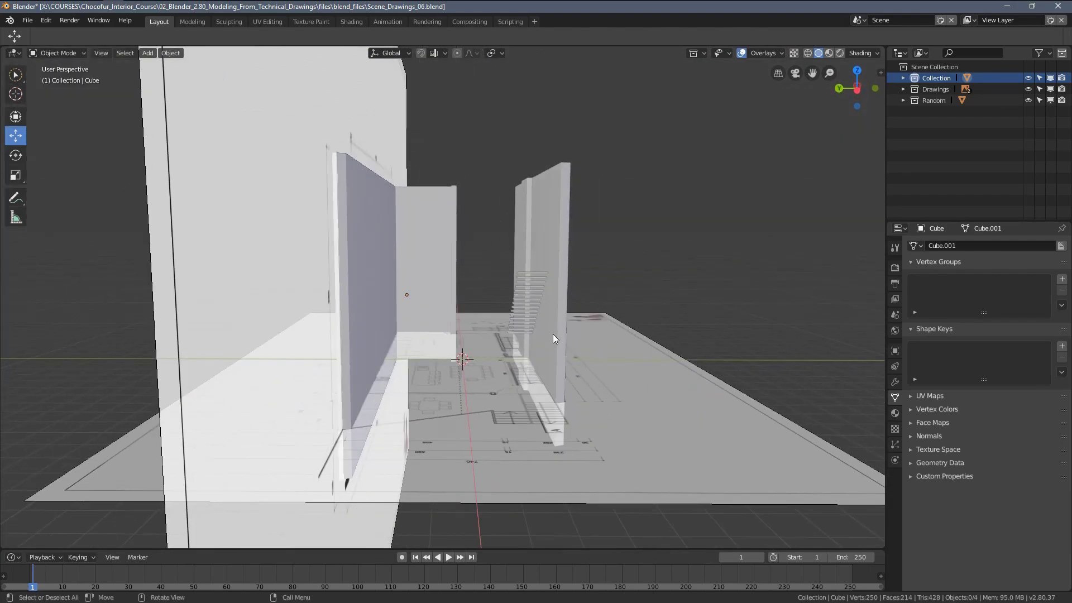
mouse_move(553, 337)
middle_down()
mouse_move(416, 286)
mouse_move(444, 290)
mouse_move(402, 304)
mouse_move(432, 316)
mouse_move(413, 304)
middle_up()
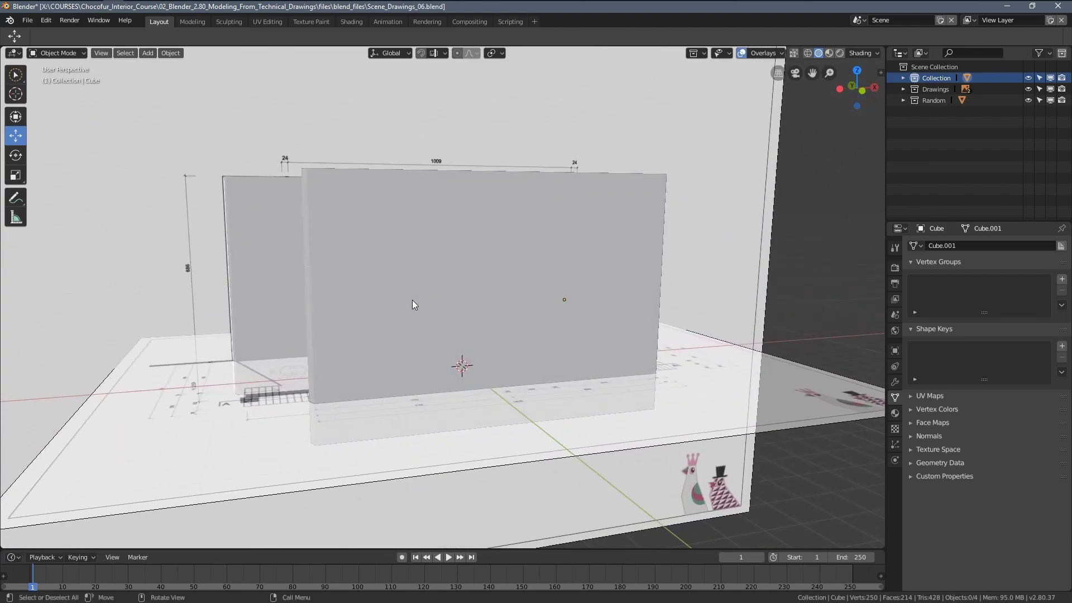
key(KP_1)
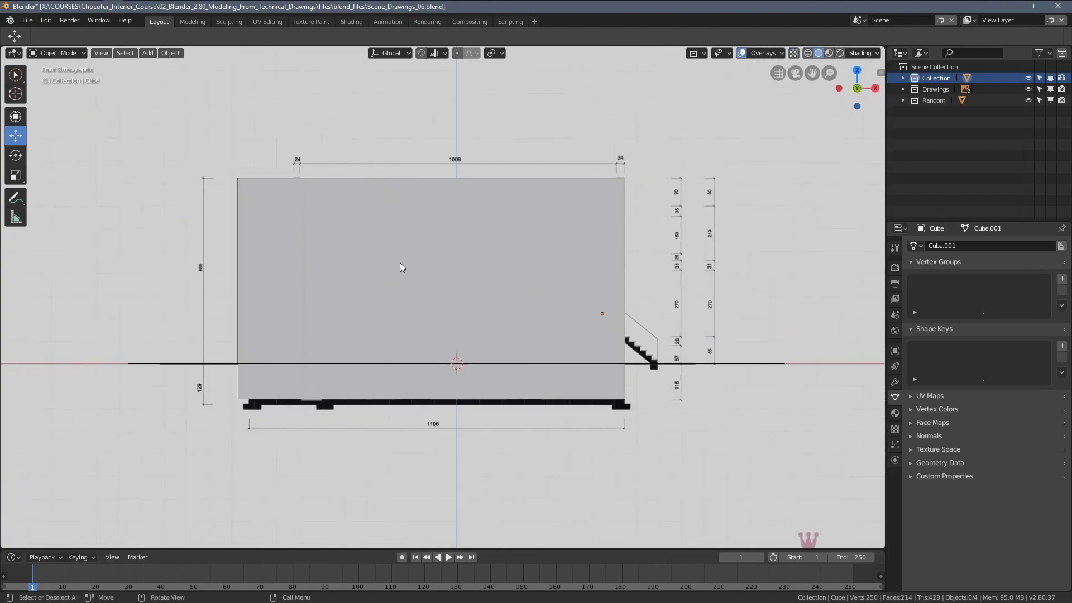
click(426, 253)
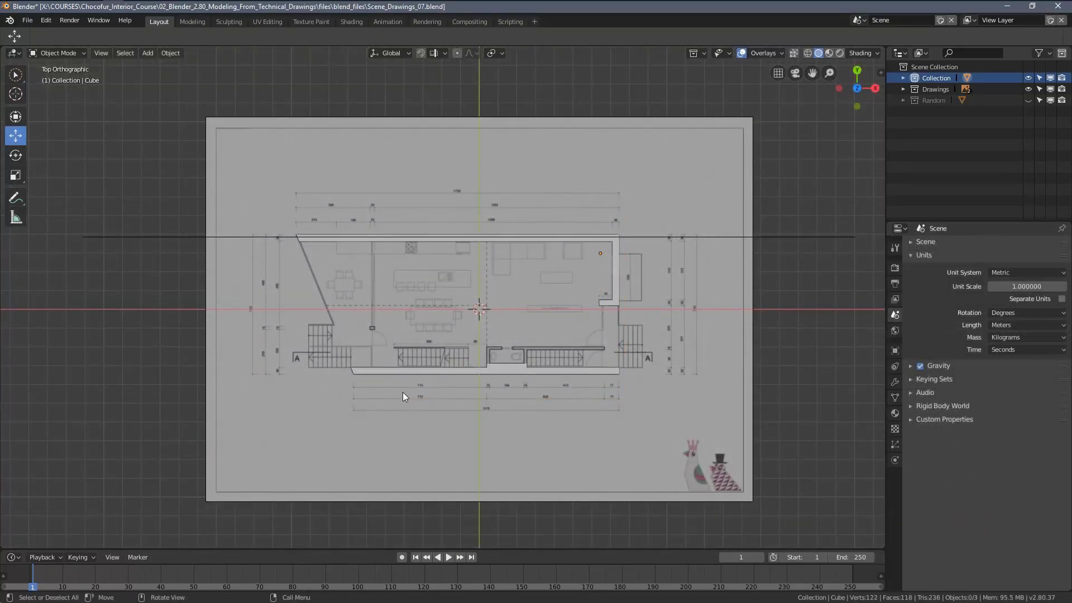
Duplicate the walls' horizontal edge loops at ground-floor level in place and separate the copy into its own object.
middle_drag(403, 392, 404, 319)
click(471, 292)
key(Tab)
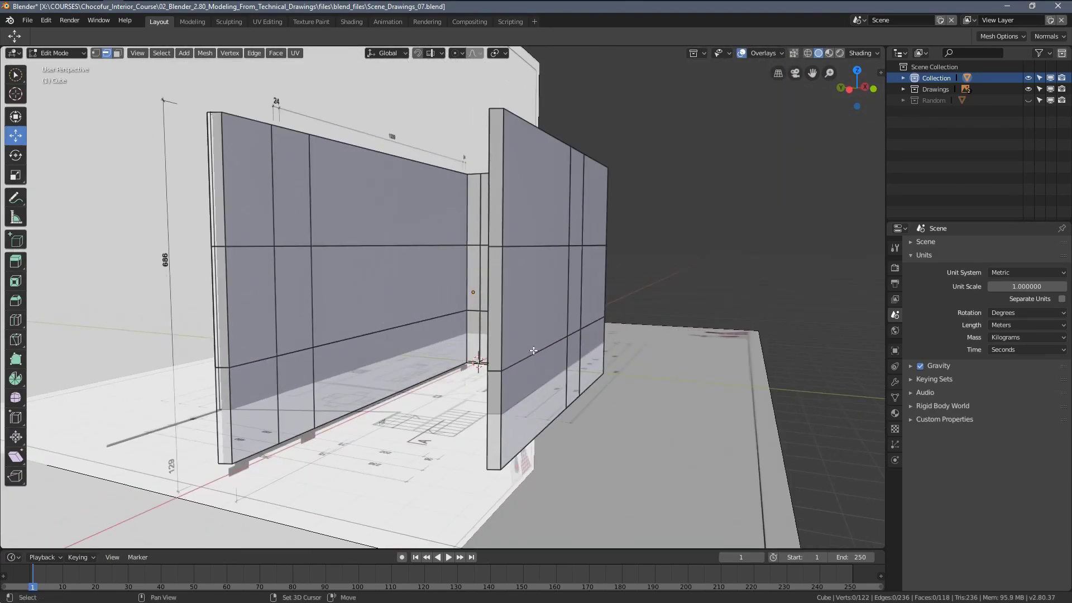
alt+click(348, 340)
middle_drag(341, 337, 397, 343)
key(g)
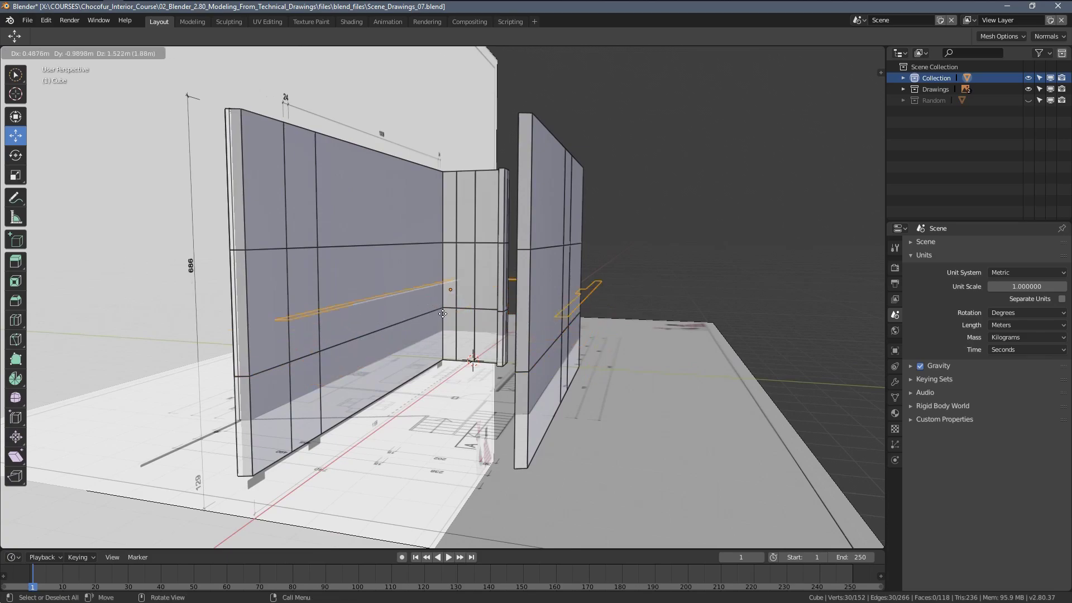
click(423, 334)
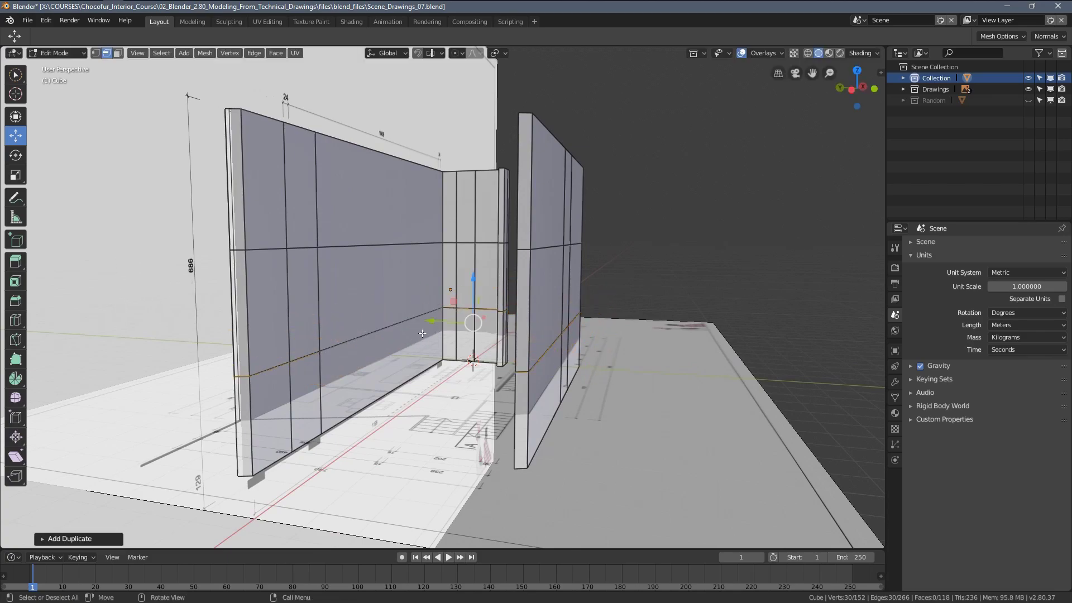
key(p)
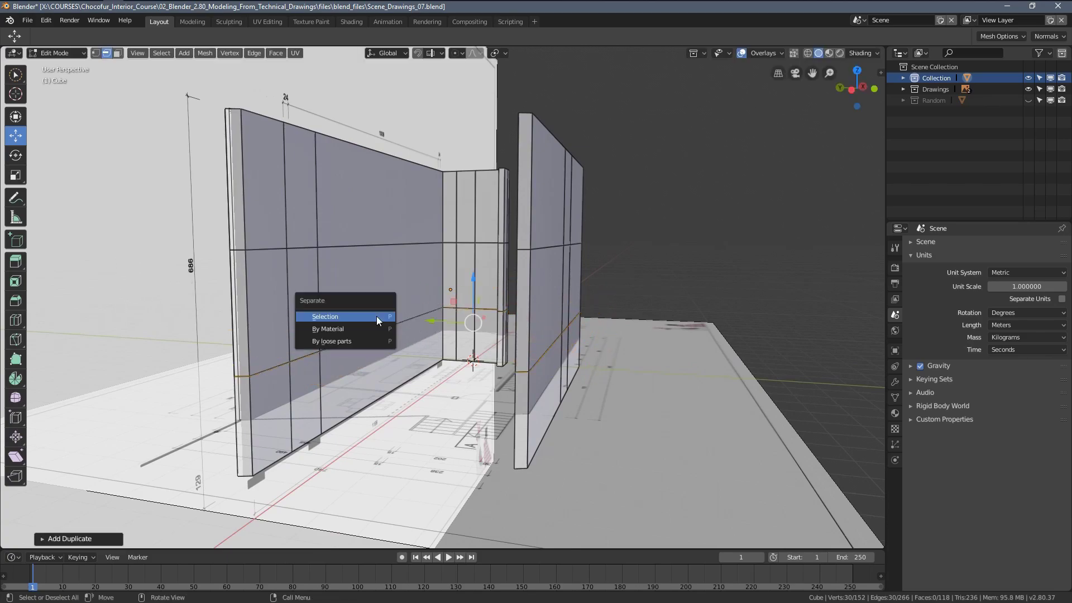
click(345, 319)
Leave mesh editing and hide the walls object.
middle_drag(448, 307, 494, 305)
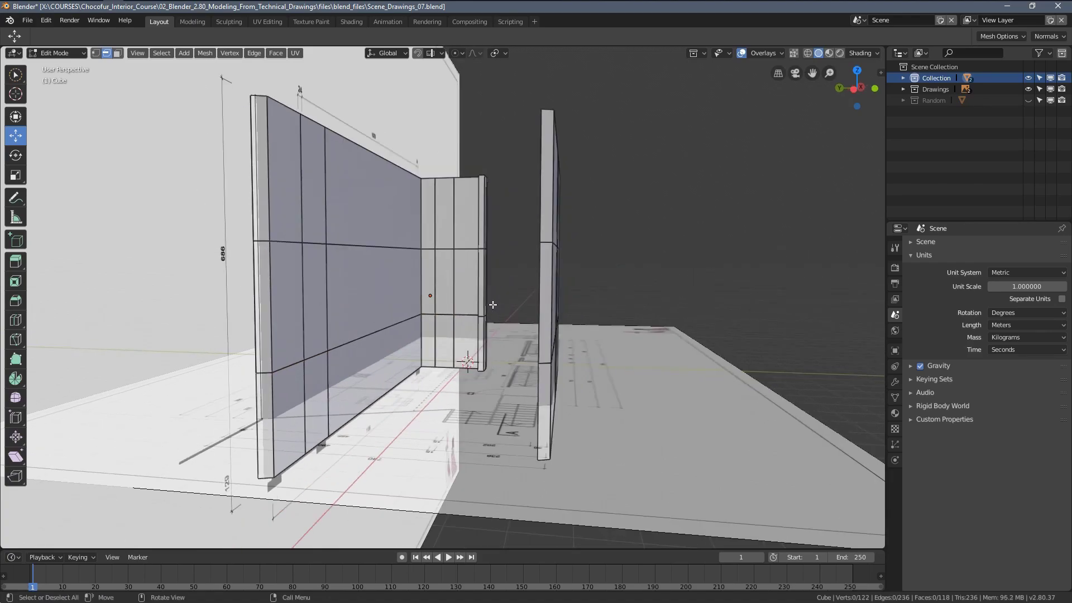
key(Tab)
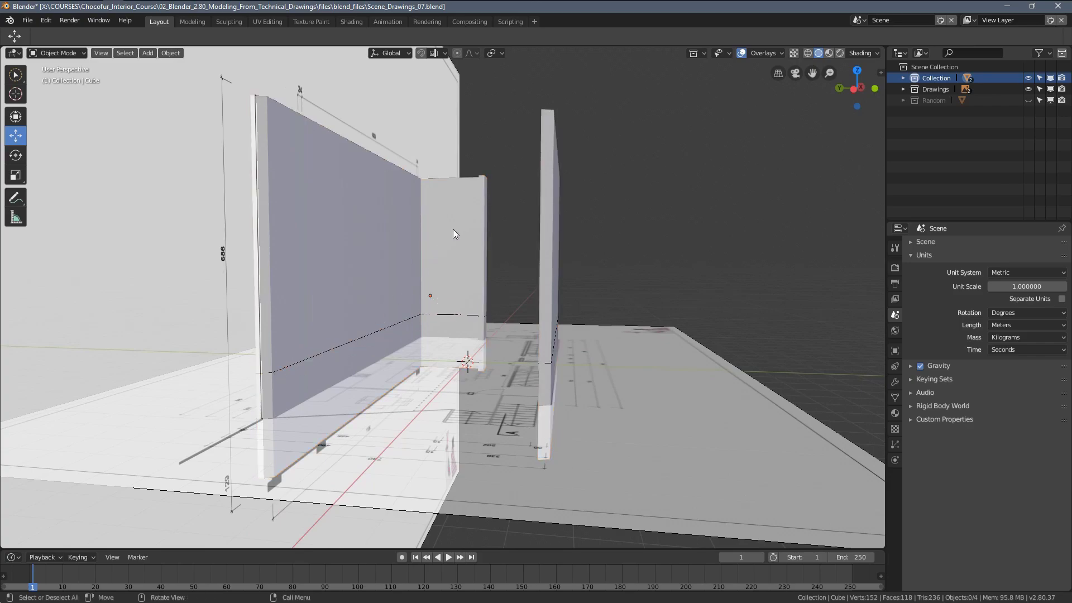
click(471, 199)
key(Delete)
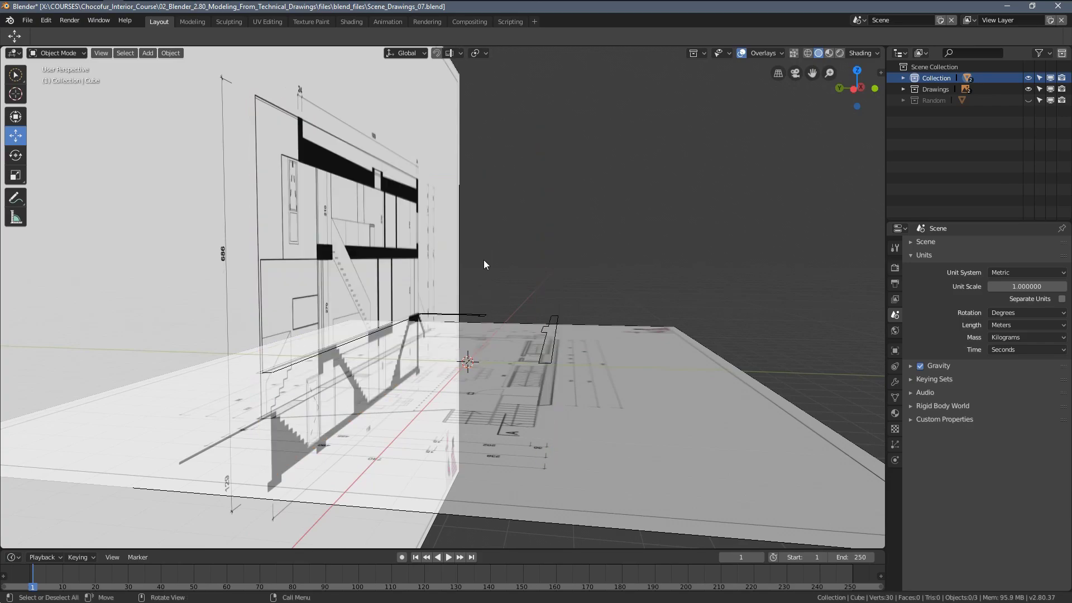
Select the separated wall outline and isolate it by hiding the drawings.
middle_drag(483, 261, 576, 317)
click(545, 320)
click(549, 320)
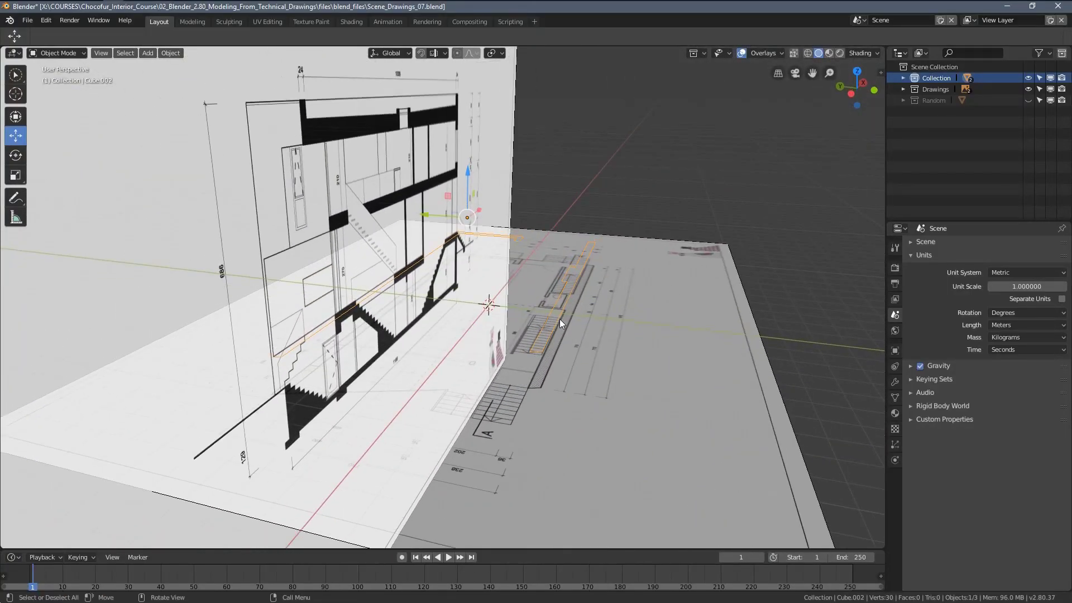
key(1)
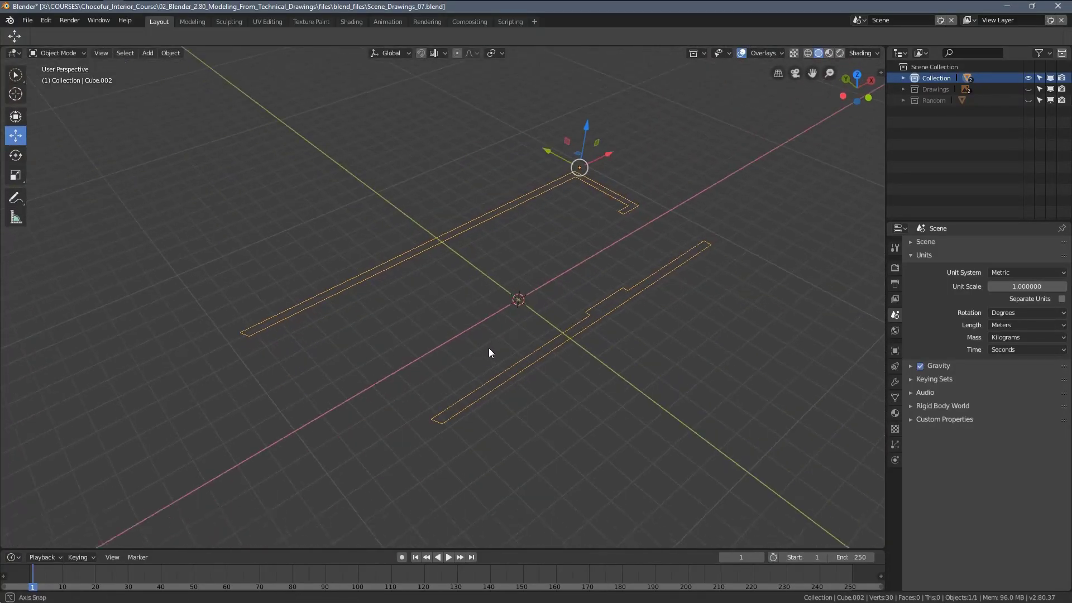
middle_drag(488, 349, 418, 302)
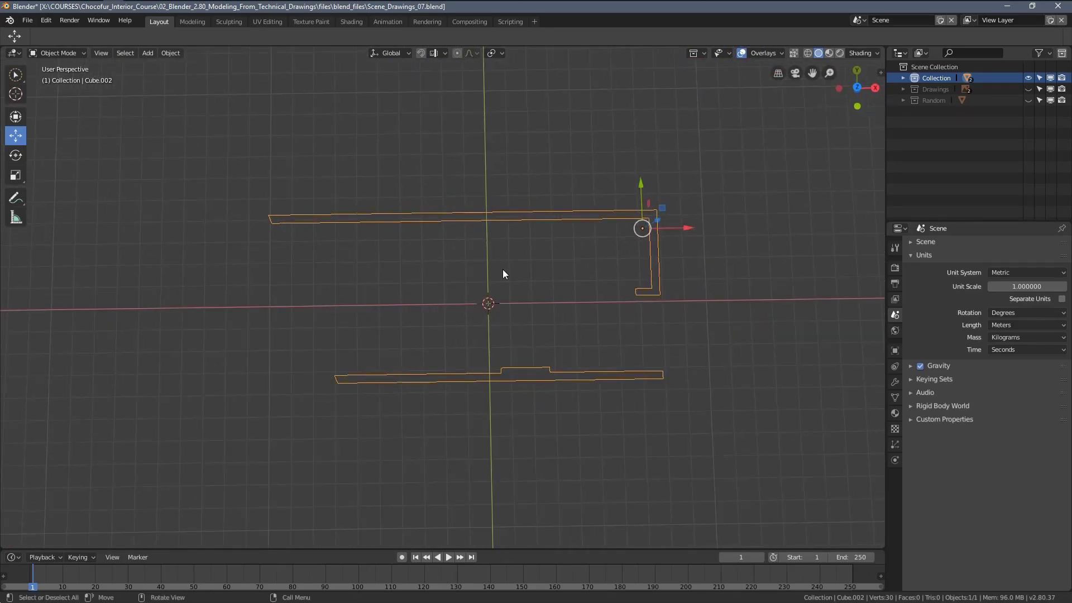
middle_drag(505, 270, 424, 323)
In mesh editing, merge the two intermediate vertices on the front wall's outer edge into its right end vertex.
key(Tab)
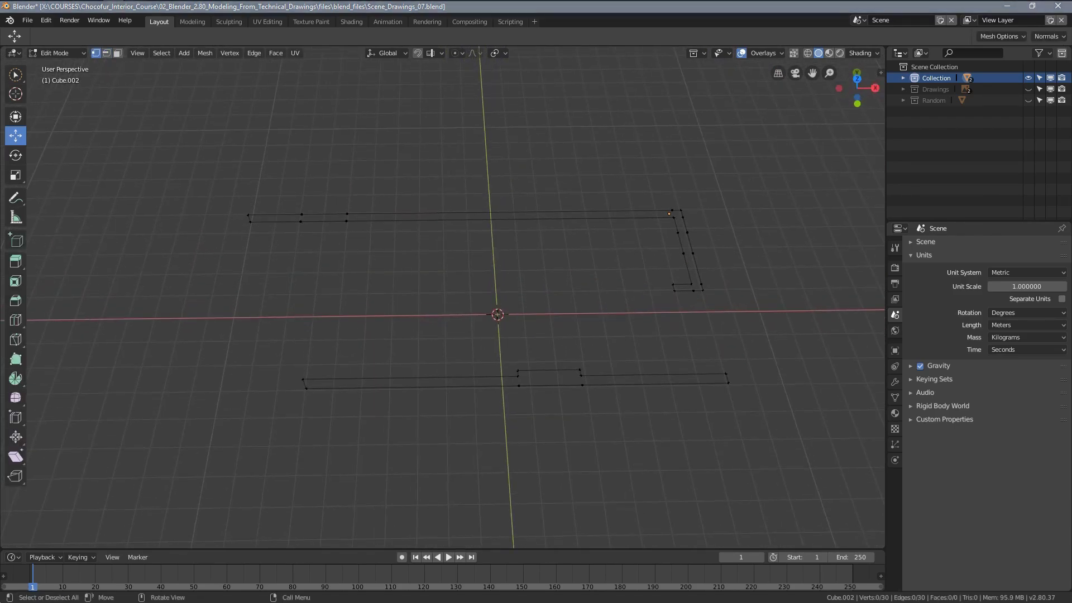
click(956, 510)
middle_drag(531, 409, 482, 421)
shift+click(571, 421)
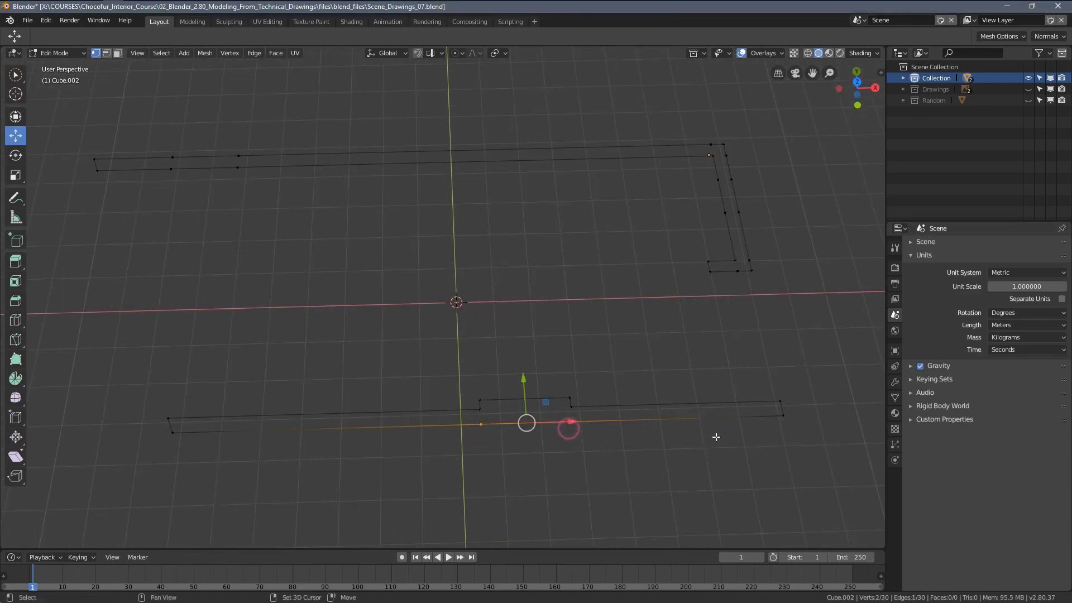
shift+click(785, 425)
middle_drag(786, 425, 702, 420)
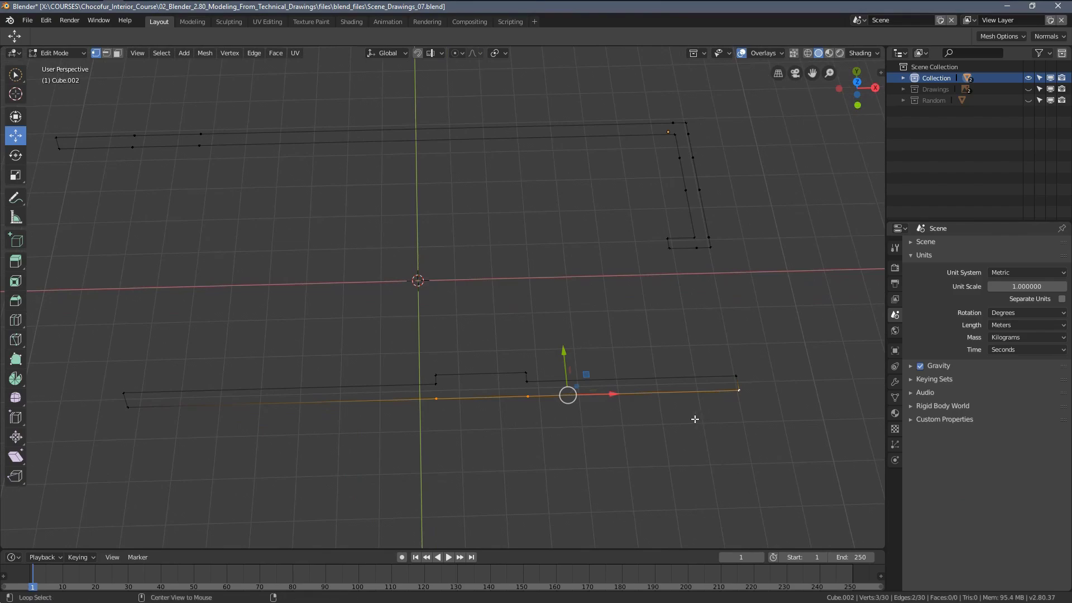
key(alt+m)
click(647, 420)
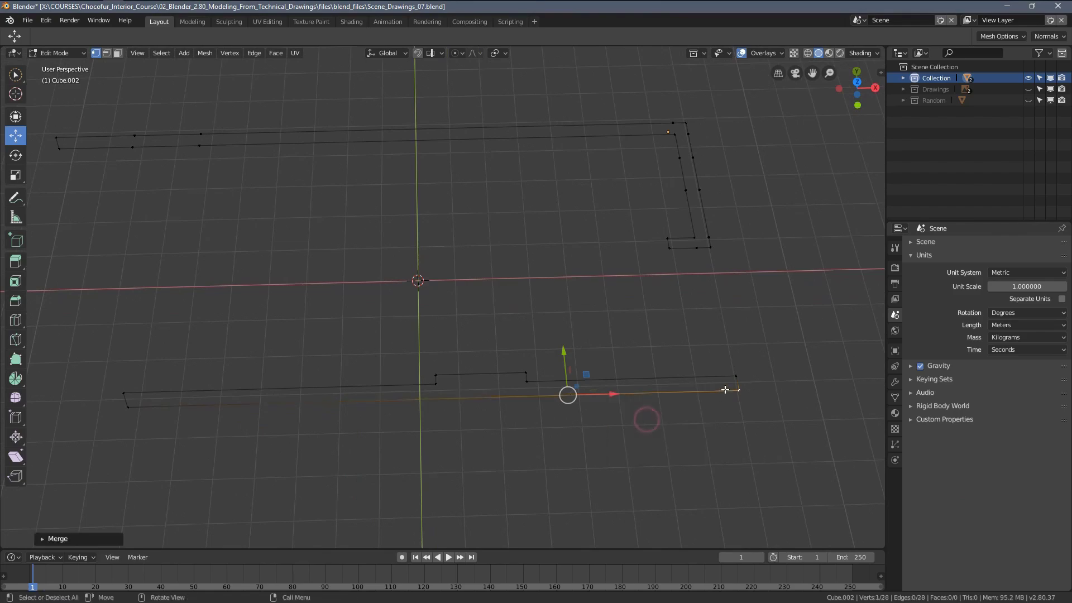
Delete the two inner corner vertices at the ends of the front wall outline.
key(x)
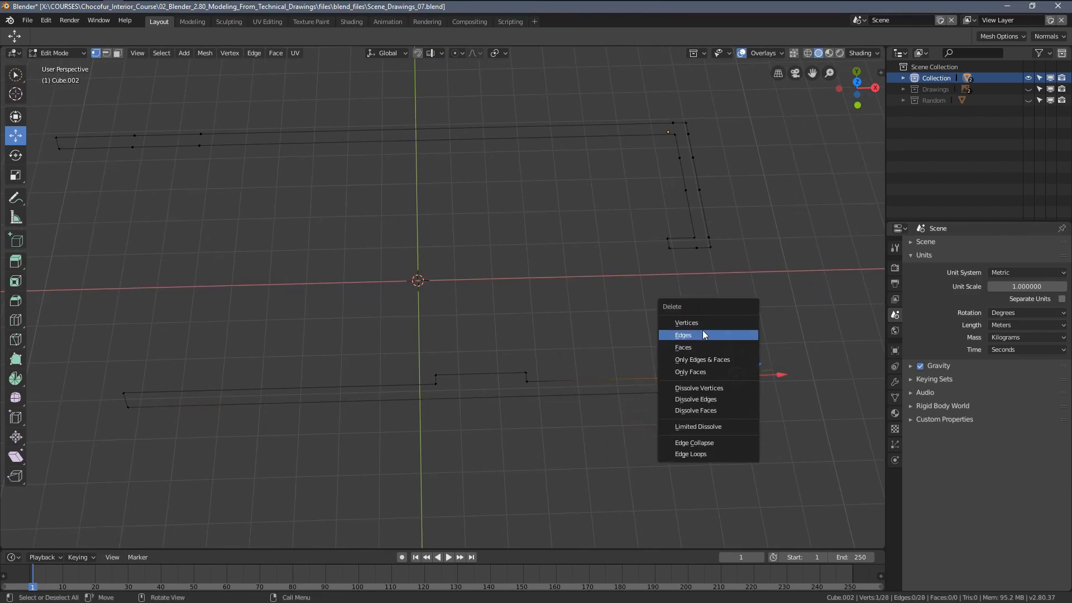
click(699, 323)
click(128, 389)
key(x)
click(128, 391)
shift+middle_drag(342, 349, 448, 397)
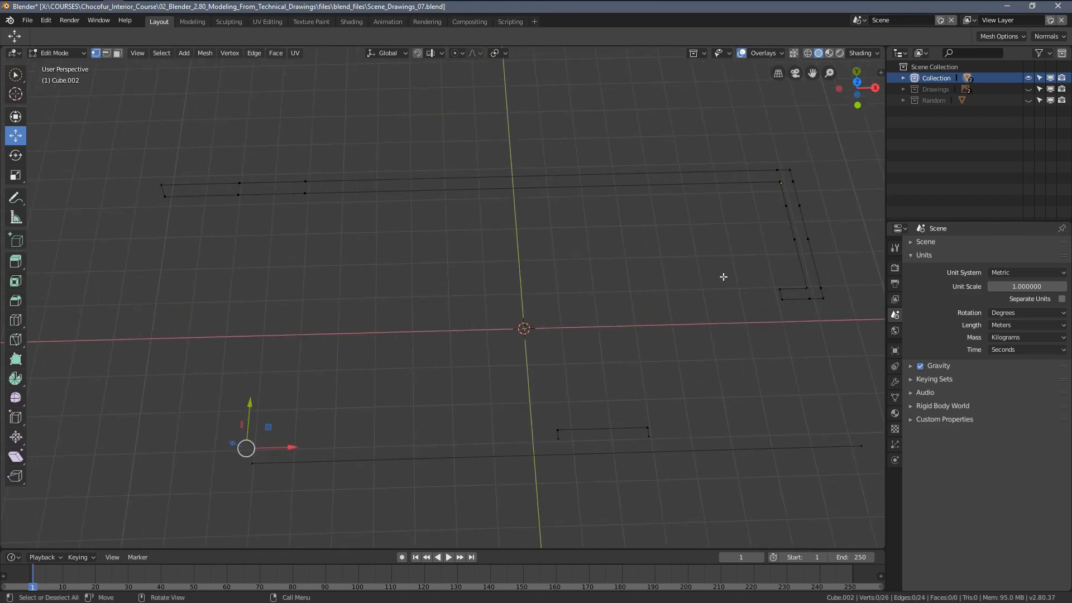
Delete the end vertices linking the inner and outer outlines of the back and side walls.
key(x)
click(825, 309)
click(165, 196)
key(x)
click(159, 206)
Select the linked inner outline and the leftover front-wall bump, and delete their vertices.
key(l)
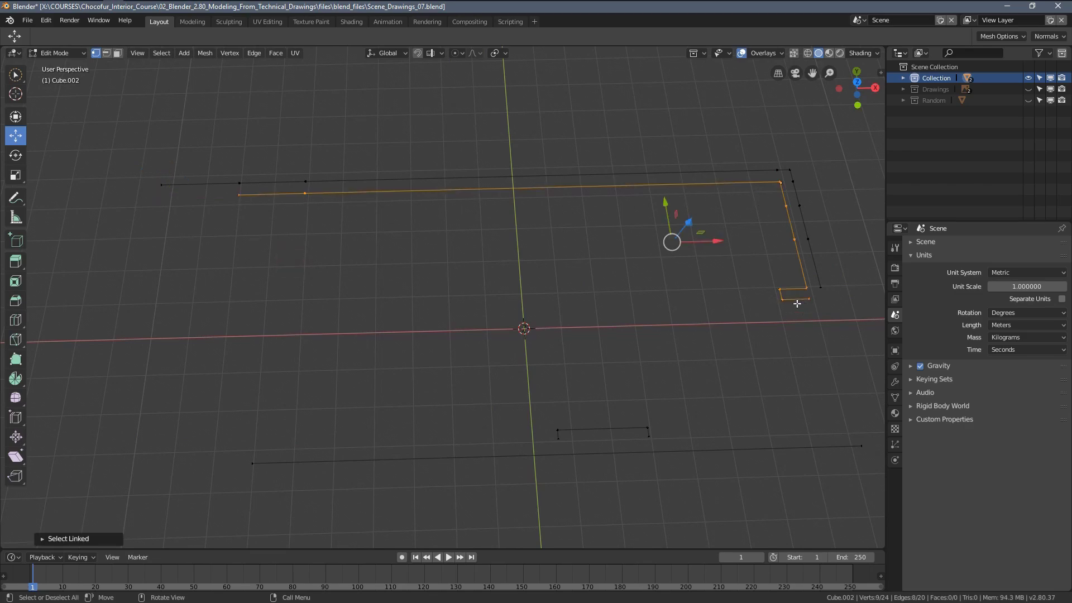
key(l)
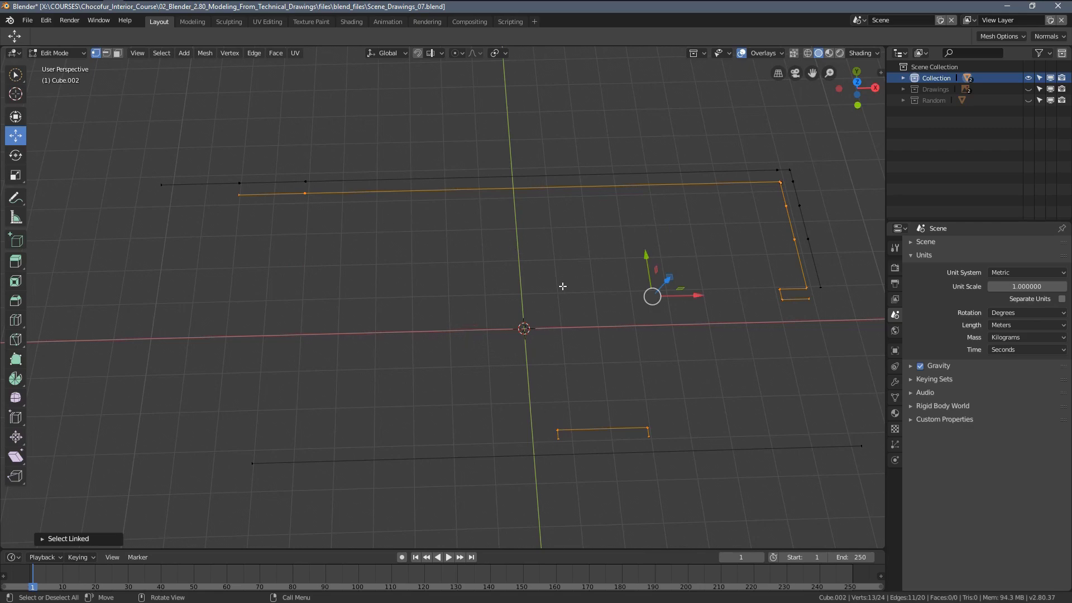
key(x)
click(537, 286)
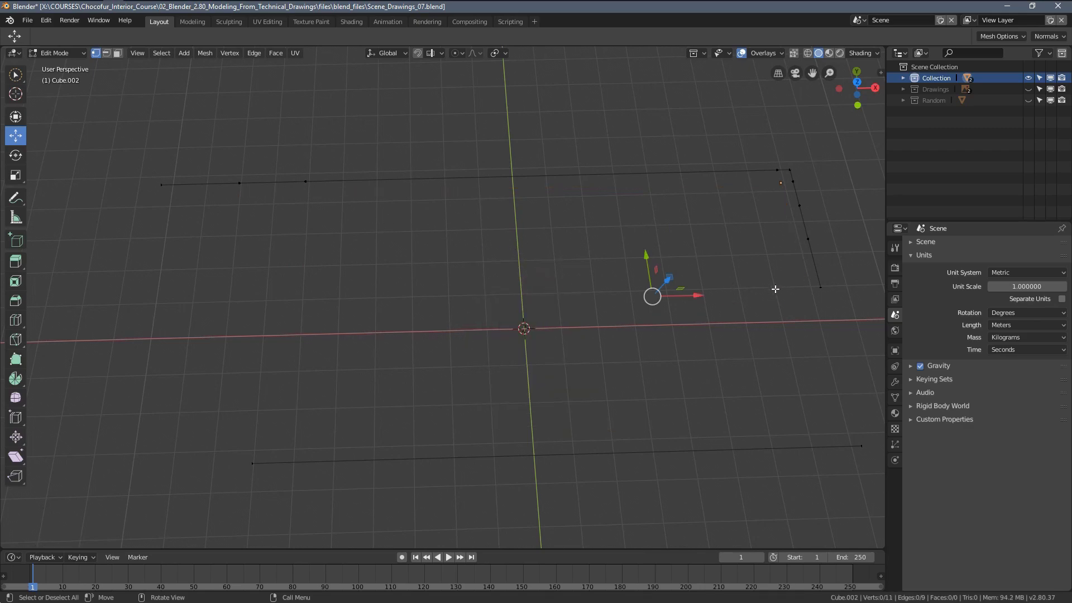
Merge the intermediate vertices of the back and side wall lines into their shared outer corner with At Last.
middle_drag(774, 290, 391, 315)
key(a)
click(624, 263)
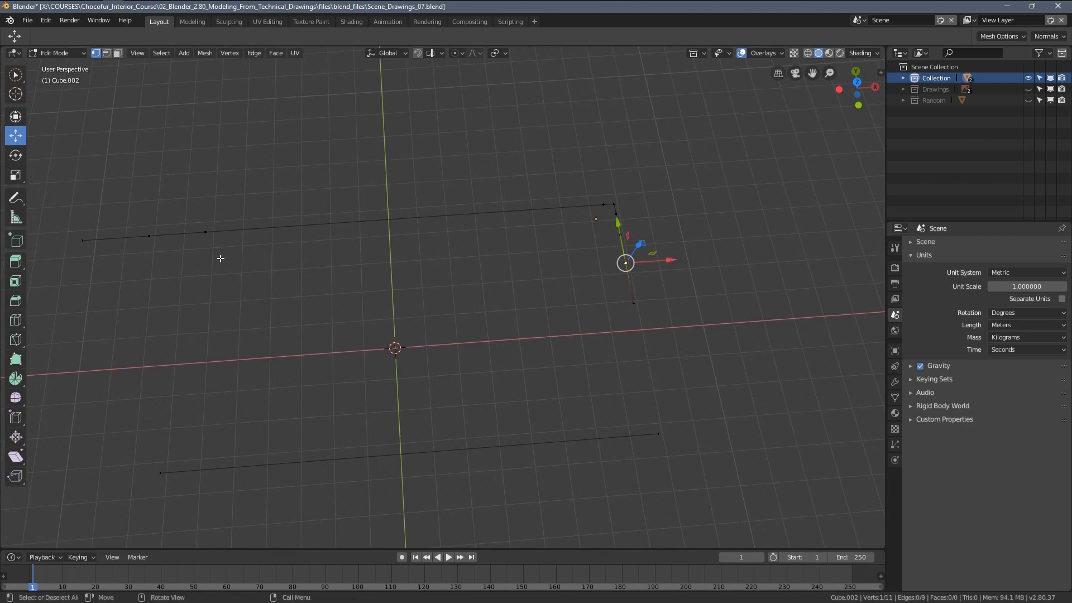
click(155, 235)
shift+click(216, 226)
scroll(634, 279, up, 4)
shift+middle_drag(634, 279, 551, 284)
shift+click(513, 153)
shift+click(489, 136)
shift+click(510, 134)
key(m)
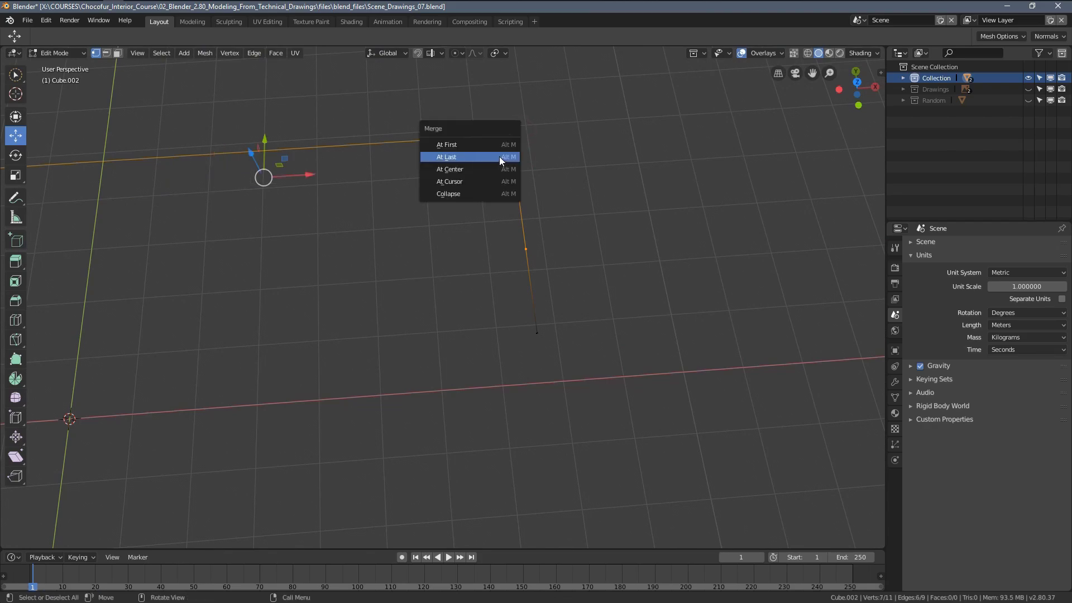
click(498, 157)
Merge the side wall line's open end into the right end vertex of the front wall line.
scroll(569, 262, down, 3)
click(496, 313)
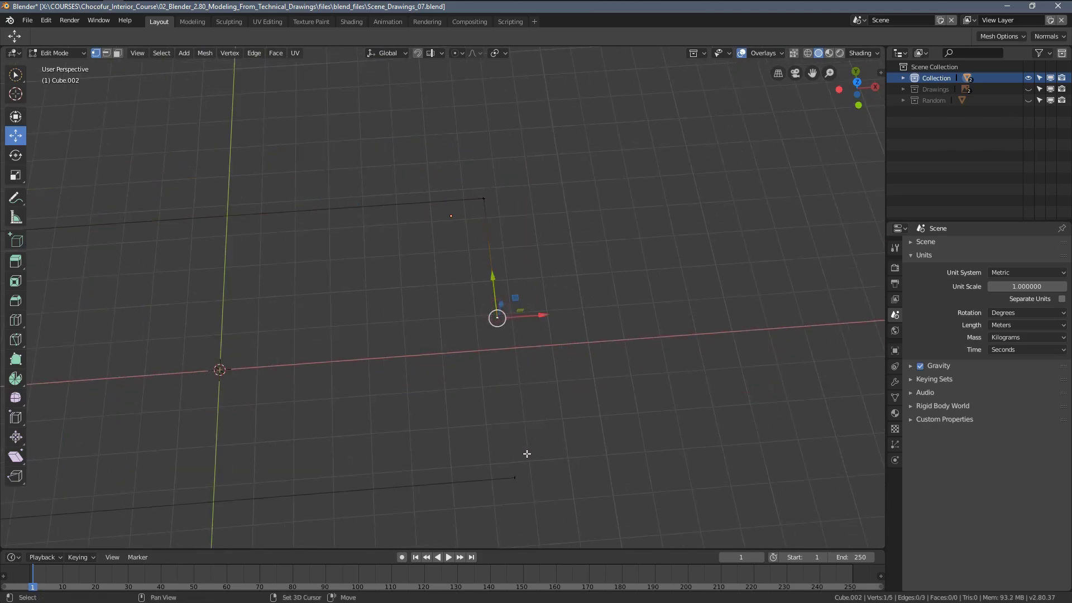
shift+click(517, 473)
key(m)
click(528, 436)
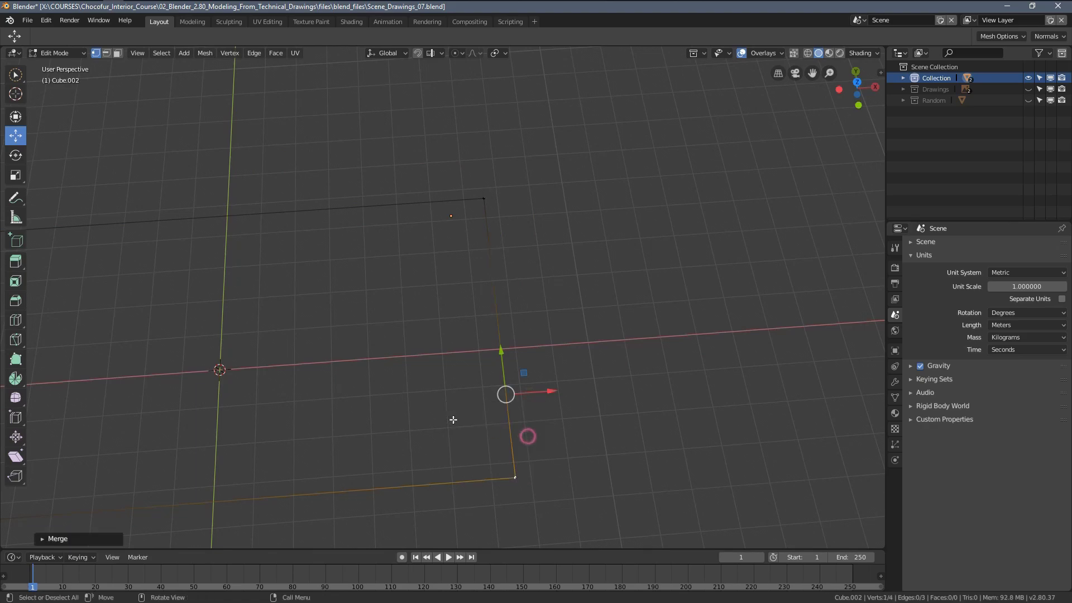
Select the four corner vertices of the outline and fill them with a face.
shift+middle_drag(414, 412, 647, 358)
click(309, 477)
shift+click(196, 200)
middle_drag(220, 218, 281, 270)
scroll(412, 258, down, 3)
shift+click(595, 219)
shift+click(614, 357)
key(f)
Leave mesh editing and bring back all hidden objects.
middle_drag(559, 330, 464, 273)
scroll(488, 246, up, 4)
middle_drag(472, 314, 333, 287)
key(Tab)
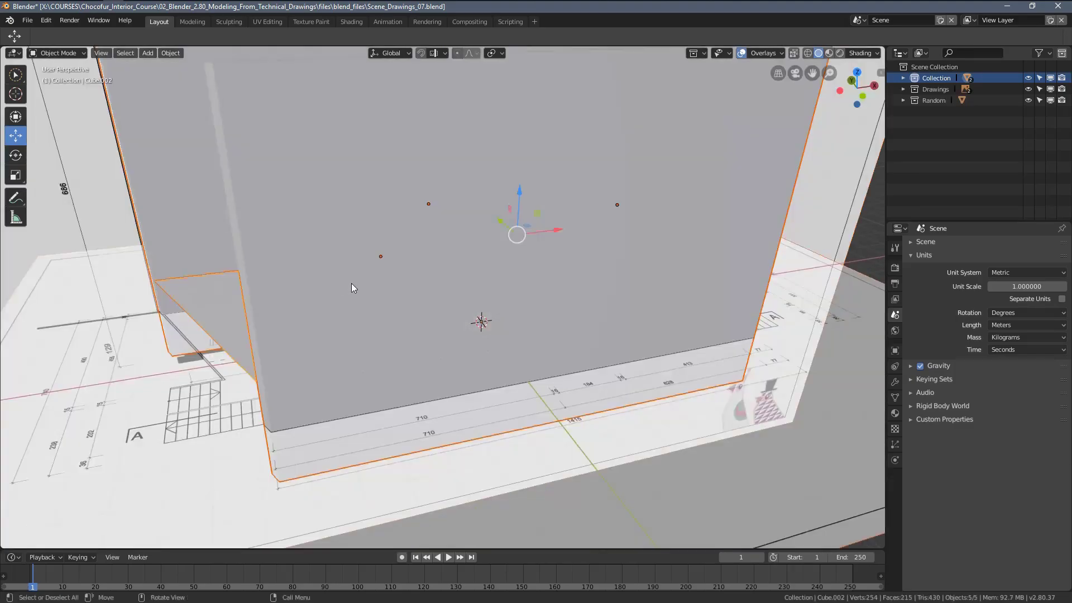
Isolate the new floor face together with the ground-floor plan drawing.
middle_drag(351, 284, 384, 400)
click(425, 358)
middle_drag(421, 360, 473, 349)
key(shift+h)
Check the floor face's outline against the ground-floor plan from above in wireframe shading.
key(KP_7)
scroll(494, 315, up, 1)
scroll(495, 315, up, 1)
key(z)
click(426, 319)
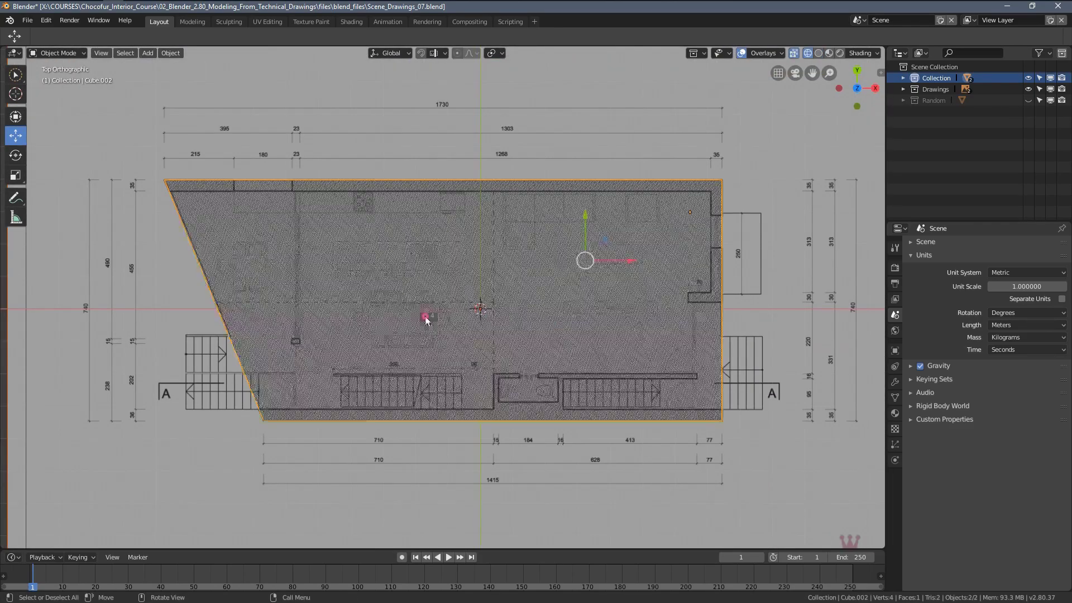
scroll(362, 340, up, 3)
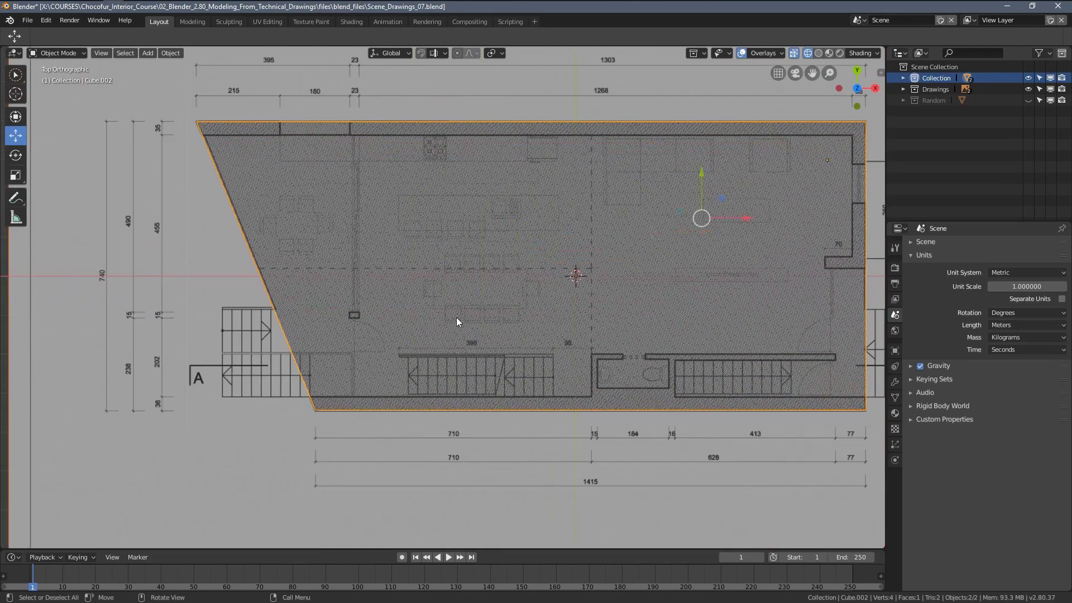
scroll(408, 360, down, 3)
Unhide all objects, deselect them, and restore solid shading.
middle_drag(495, 361, 499, 271)
key(alt+a)
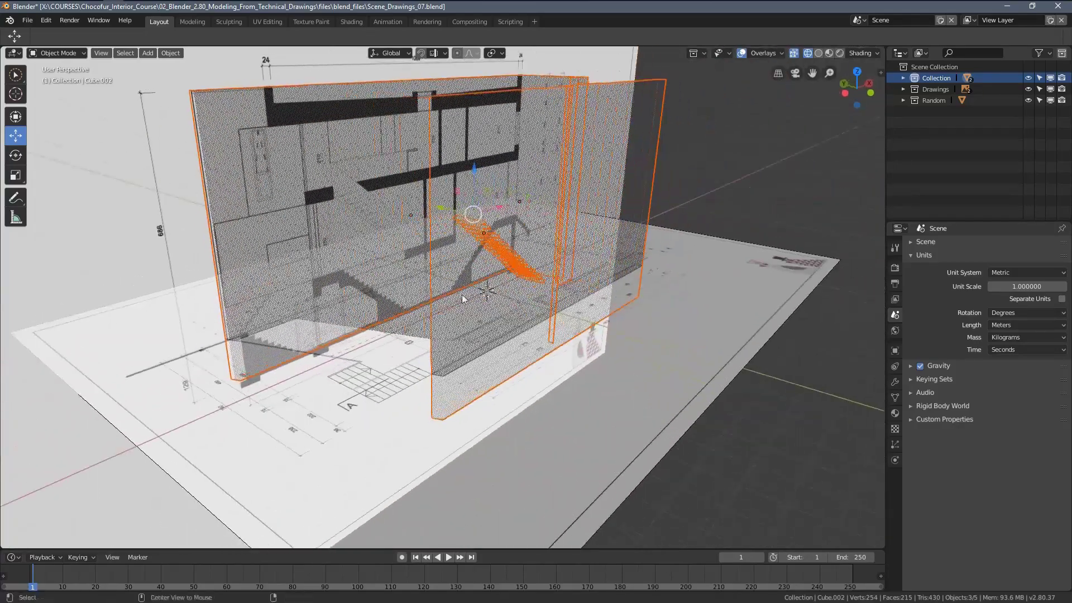
key(z)
click(447, 306)
Isolate the floor face together with the section drawing.
mouse_move(446, 306)
middle_down()
mouse_move(400, 297)
mouse_move(447, 317)
middle_up()
click(442, 316)
shift+click(264, 227)
key(shift+h)
Check the floor face's height against the ground-floor slab of the section drawing in front view.
key(KP_1)
scroll(401, 282, up, 6)
mouse_move(487, 296)
middle_down()
mouse_move(296, 253)
mouse_move(391, 279)
middle_up()
click(394, 279)
scroll(401, 281, down, 4)
key(KP_1)
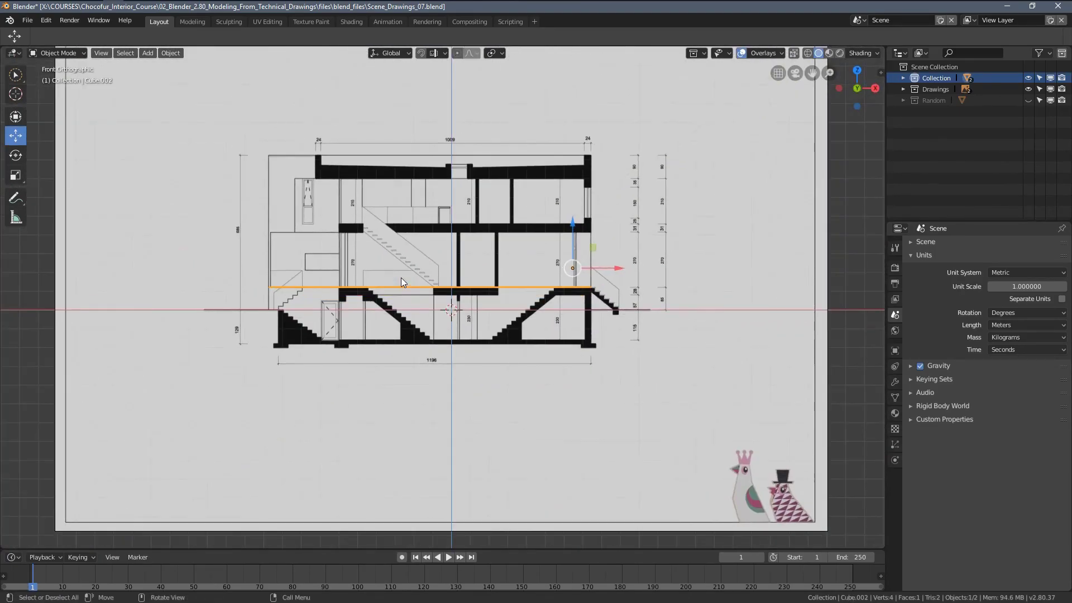
Extrude the floor face downward to the underside of the ground-floor slab in the section drawing.
scroll(401, 277, up, 5)
key(Tab)
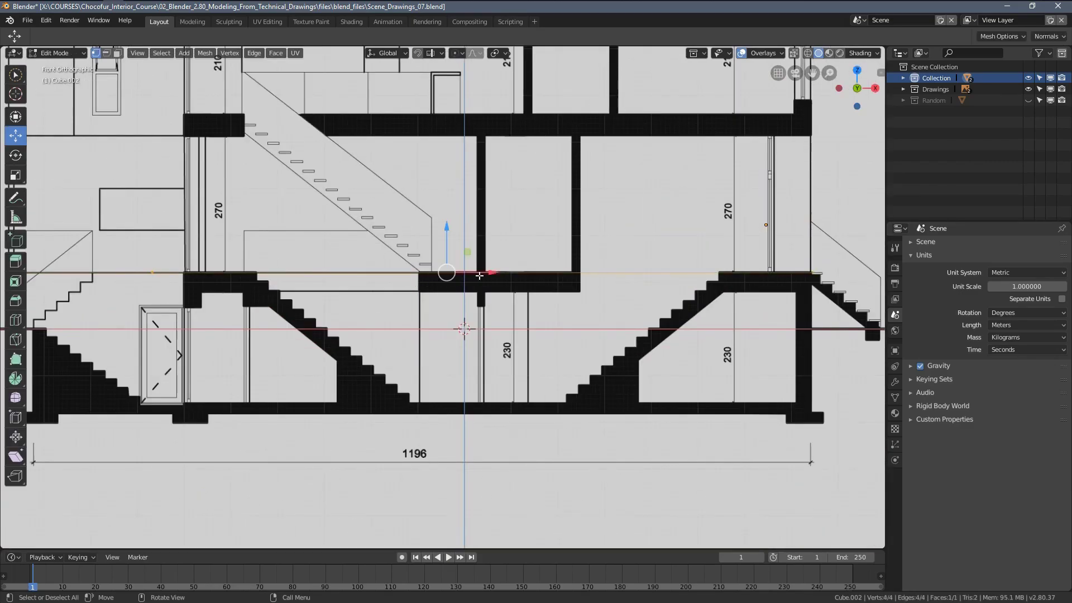
scroll(480, 276, up, 5)
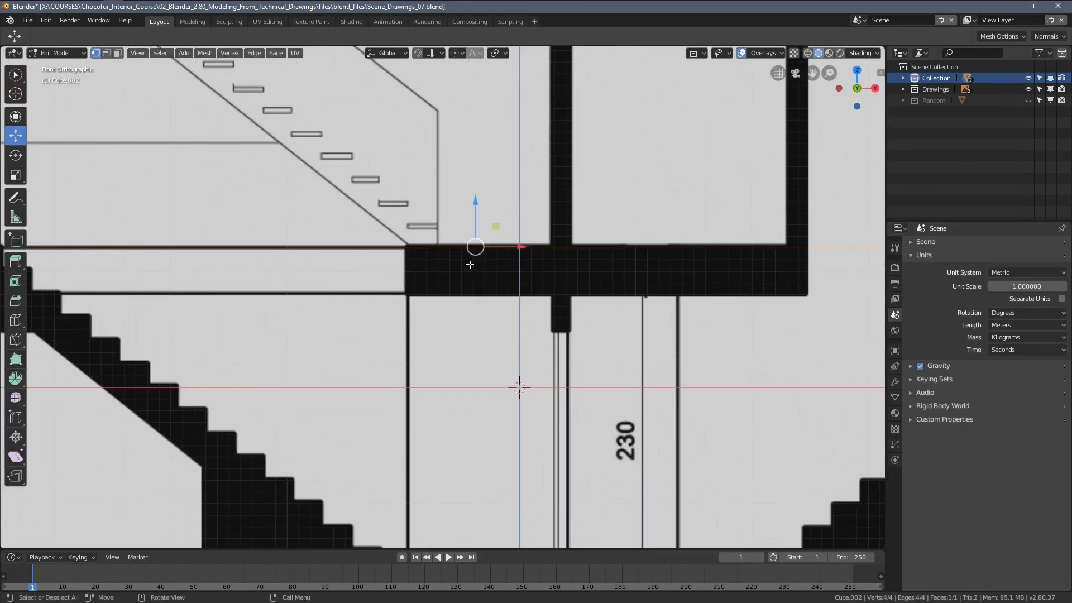
scroll(469, 265, down, 5)
scroll(416, 278, up, 2)
scroll(371, 275, down, 4)
middle_drag(371, 274, 454, 285)
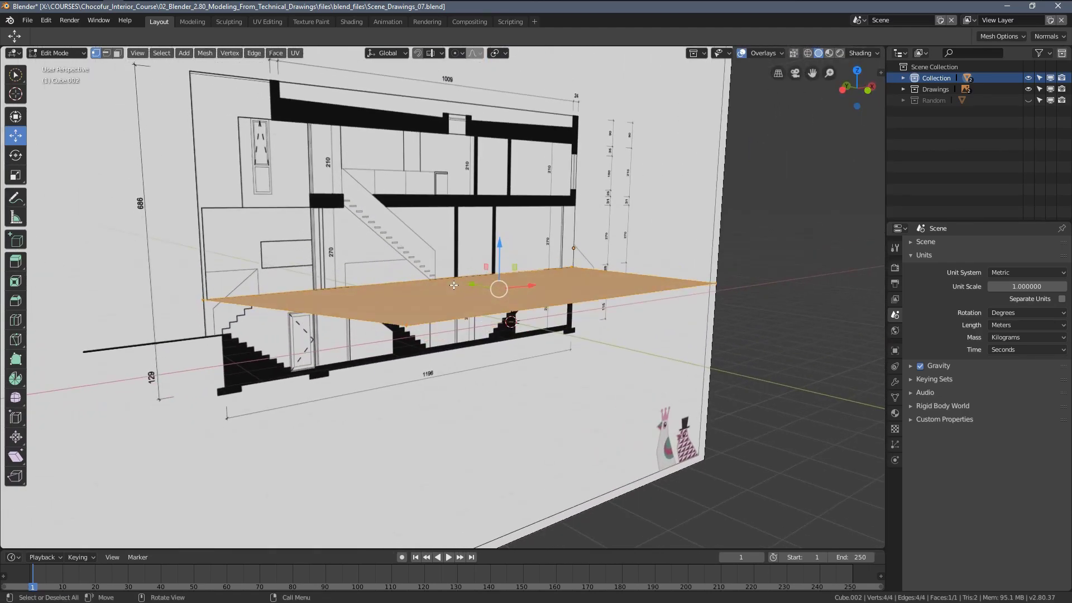
key(KP_1)
scroll(488, 285, up, 6)
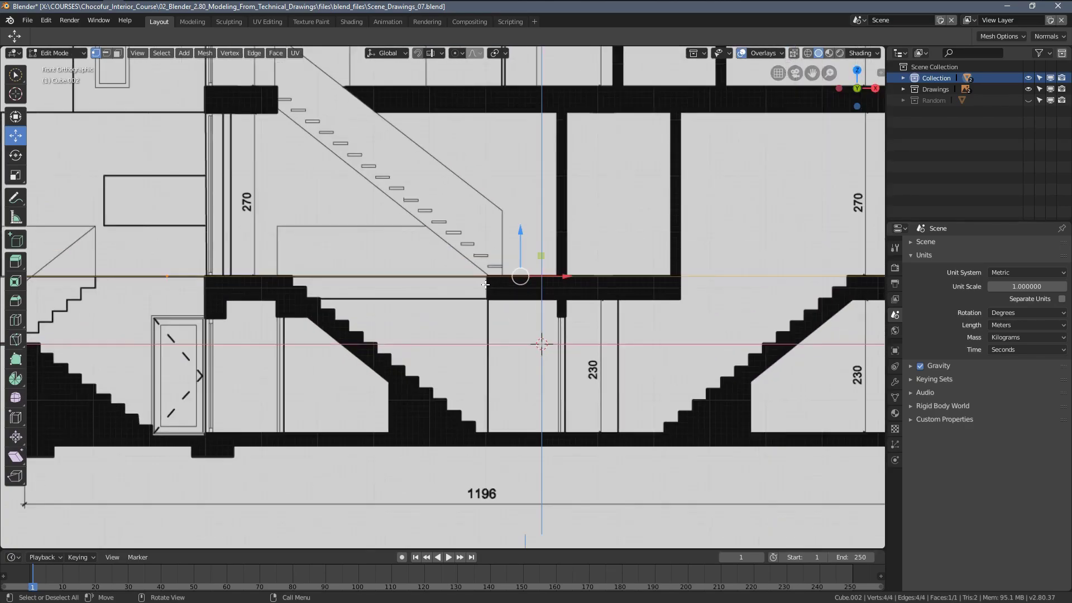
key(e)
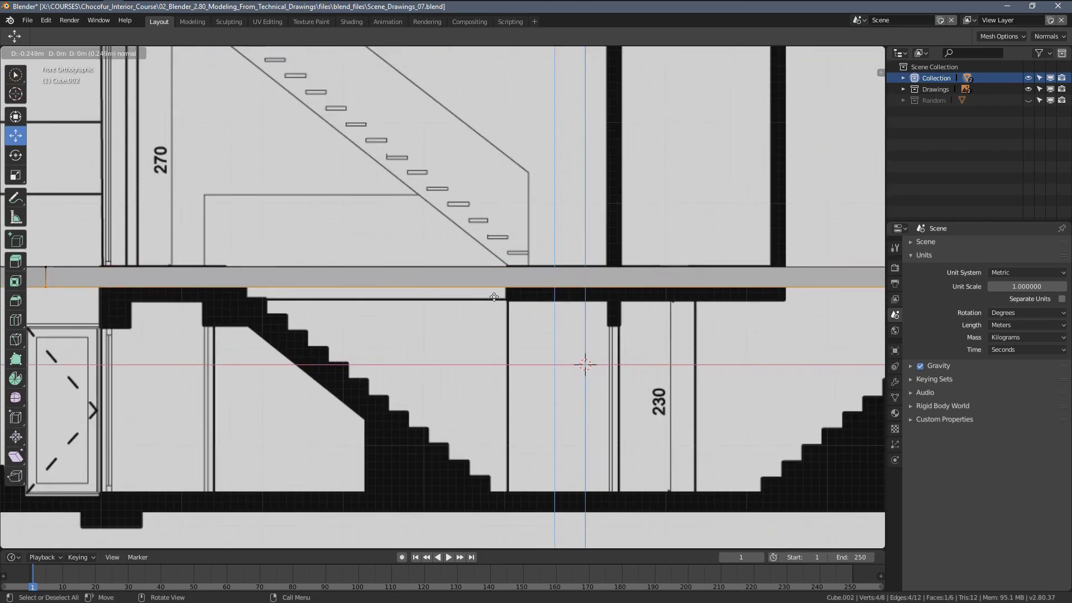
click(480, 323)
Check the extruded slab's thickness against the section drawing in perspective and in front-view wireframe shading.
scroll(294, 290, down, 2)
scroll(294, 289, down, 3)
middle_drag(294, 289, 262, 297)
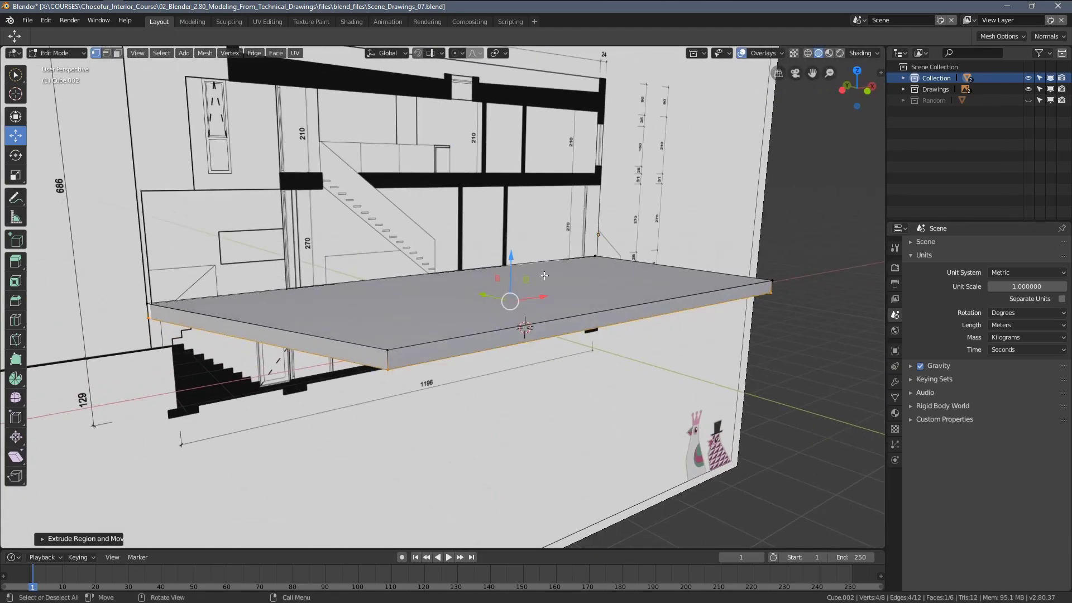
mouse_move(475, 307)
middle_down()
mouse_move(479, 285)
mouse_move(330, 301)
mouse_move(297, 339)
mouse_move(300, 389)
middle_up()
key(KP_1)
scroll(367, 205, down, 1)
scroll(566, 314, up, 2)
key(z)
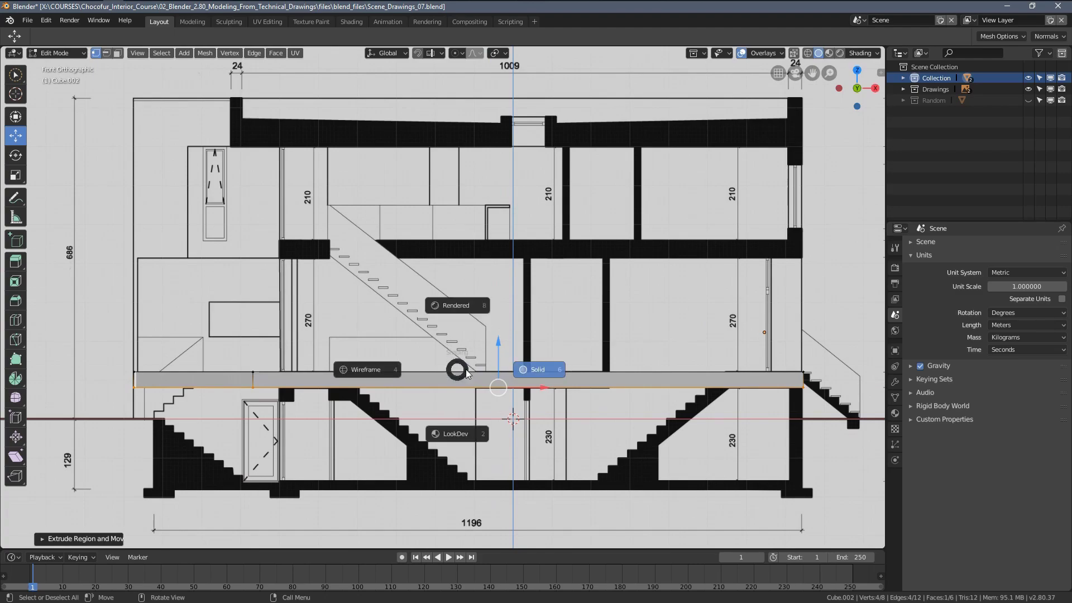
click(387, 370)
scroll(373, 315, up, 3)
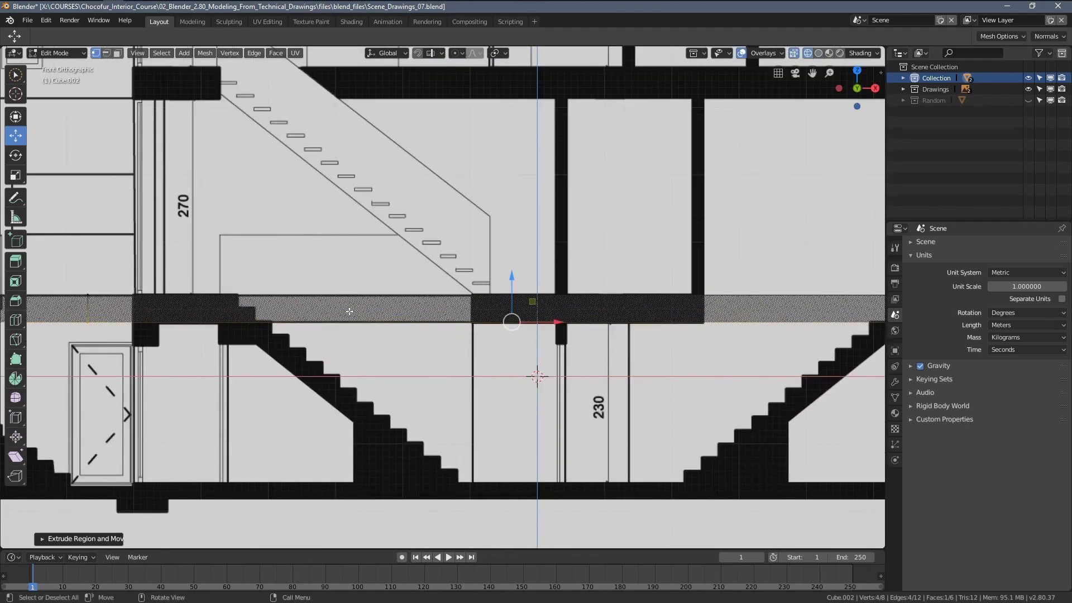
key(a)
scroll(415, 310, up, 6)
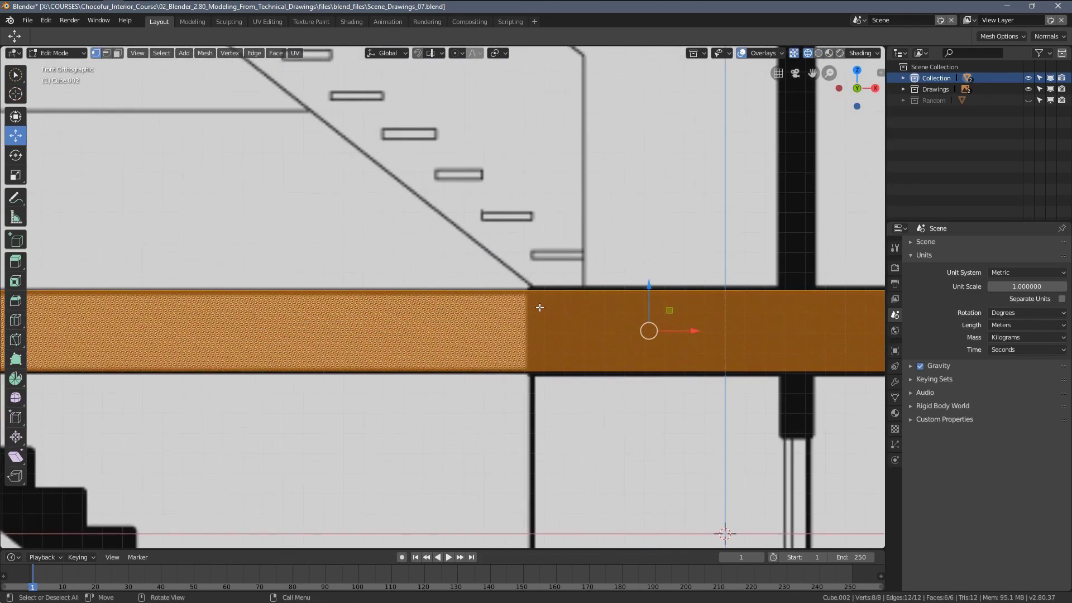
scroll(540, 308, down, 3)
key(Tab)
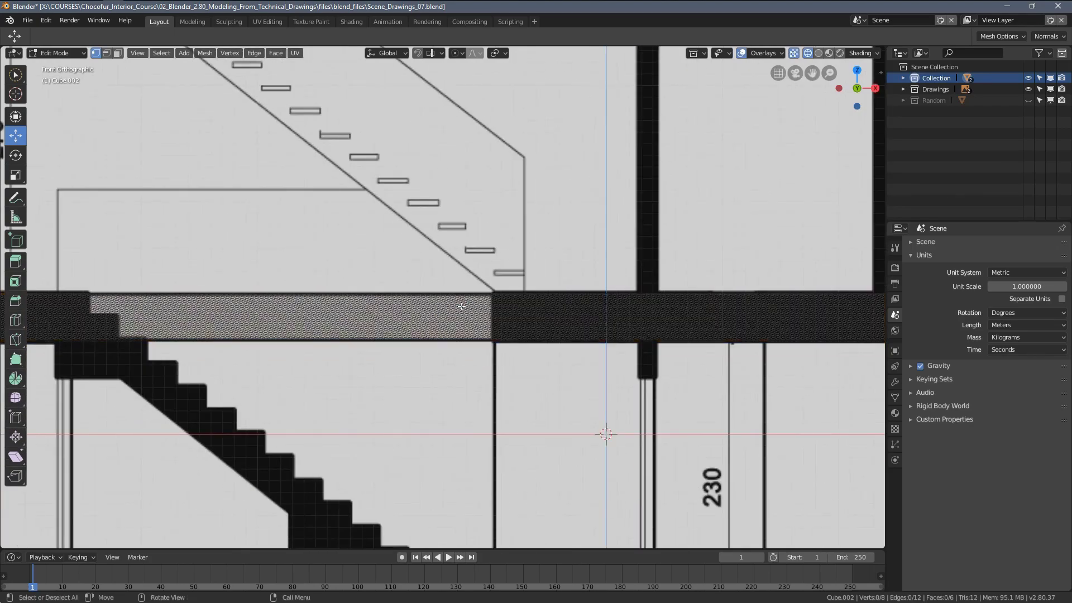
Restore solid shading and unhide all objects with nothing selected.
scroll(462, 304, down, 4)
middle_drag(454, 306, 443, 296)
key(z)
click(498, 296)
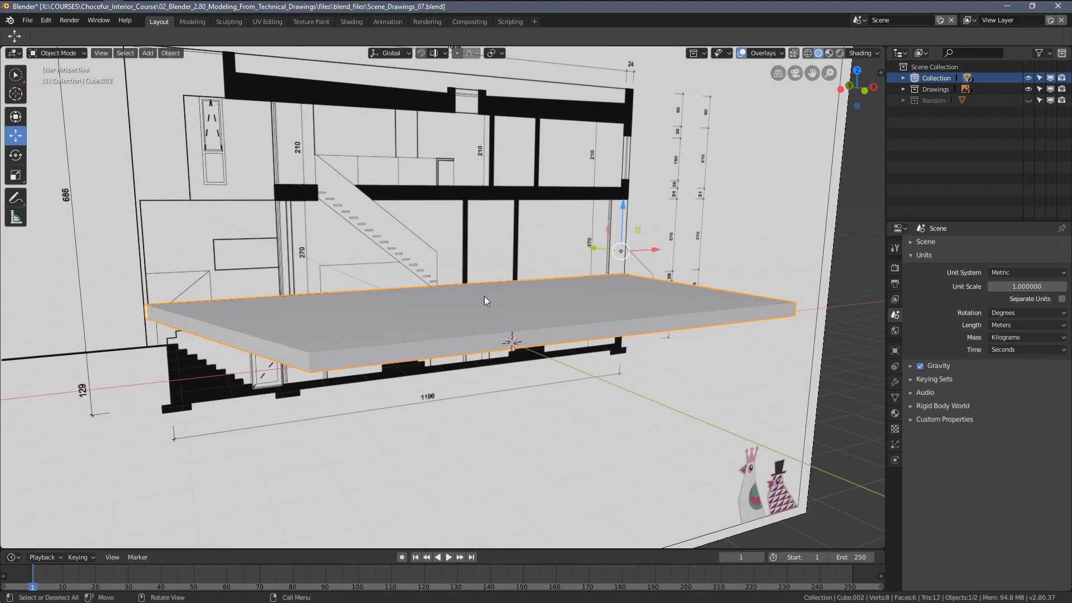
scroll(478, 296, up, 5)
middle_drag(478, 296, 558, 361)
key(alt+a)
scroll(501, 305, up, 4)
scroll(541, 361, down, 3)
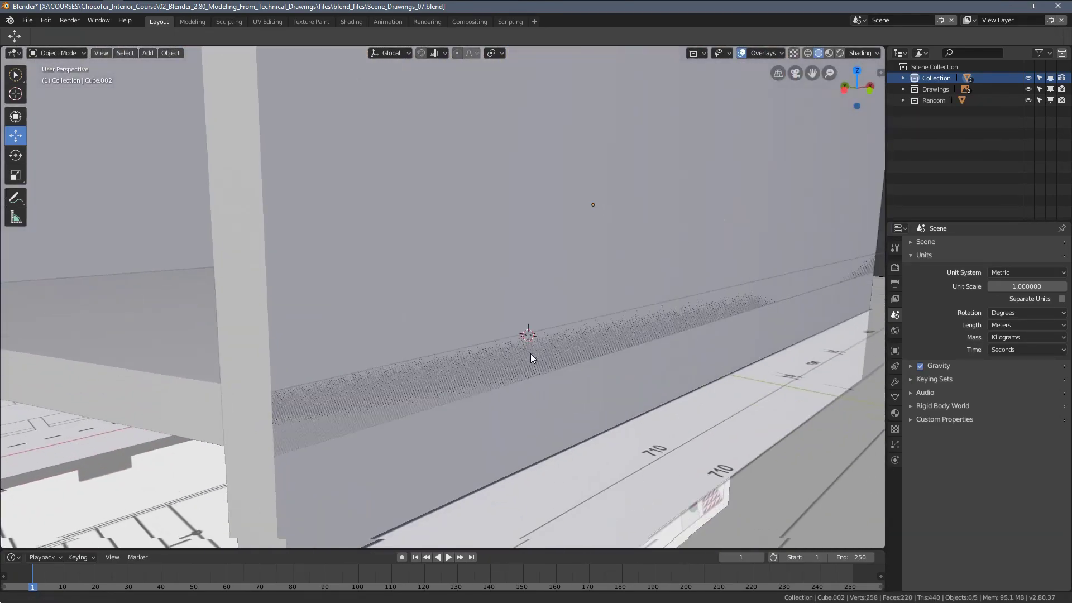
scroll(465, 349, down, 3)
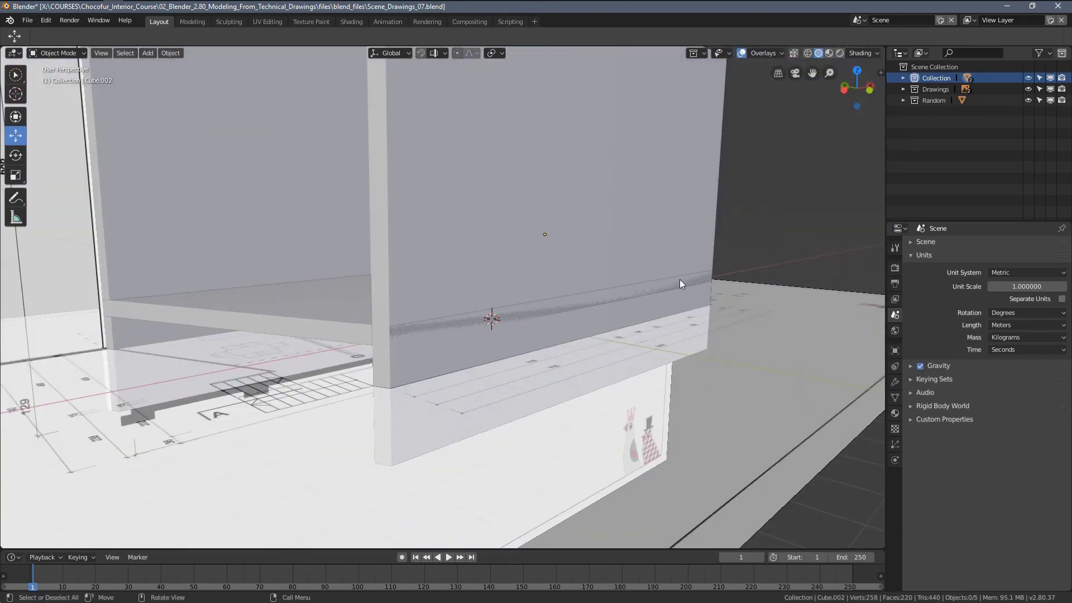
Move two side faces of the floor slab slightly inward so they stop coinciding with the outer wall surfaces.
middle_drag(686, 280, 503, 376)
scroll(437, 356, down, 3)
scroll(447, 367, down, 3)
click(570, 370)
scroll(578, 373, up, 4)
key(Tab)
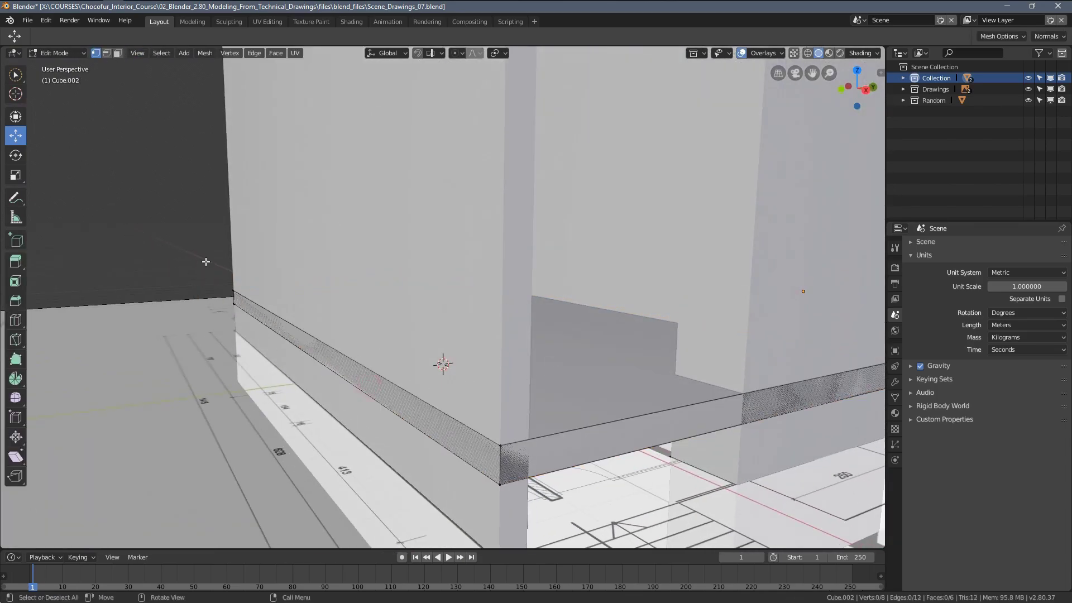
key(3)
click(273, 323)
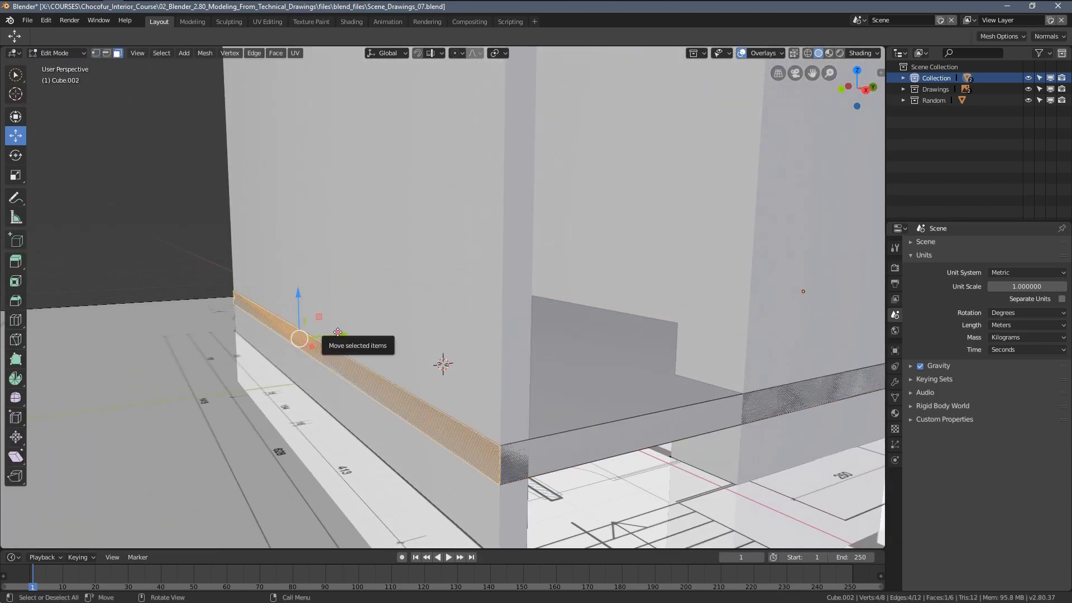
drag(337, 333, 343, 332)
click(622, 429)
drag(786, 419, 783, 420)
key(Tab)
scroll(610, 402, down, 6)
key(alt+a)
Inspect how the slab sits inside the walls in wireframe shading, and return to solid shading.
middle_drag(608, 400, 577, 383)
scroll(554, 404, up, 5)
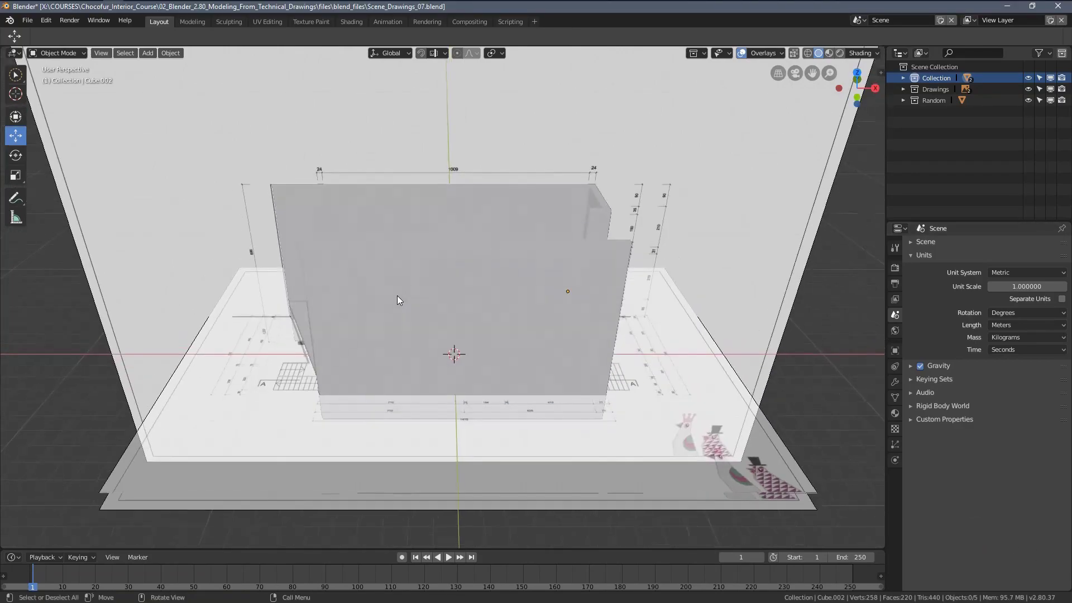
key(z)
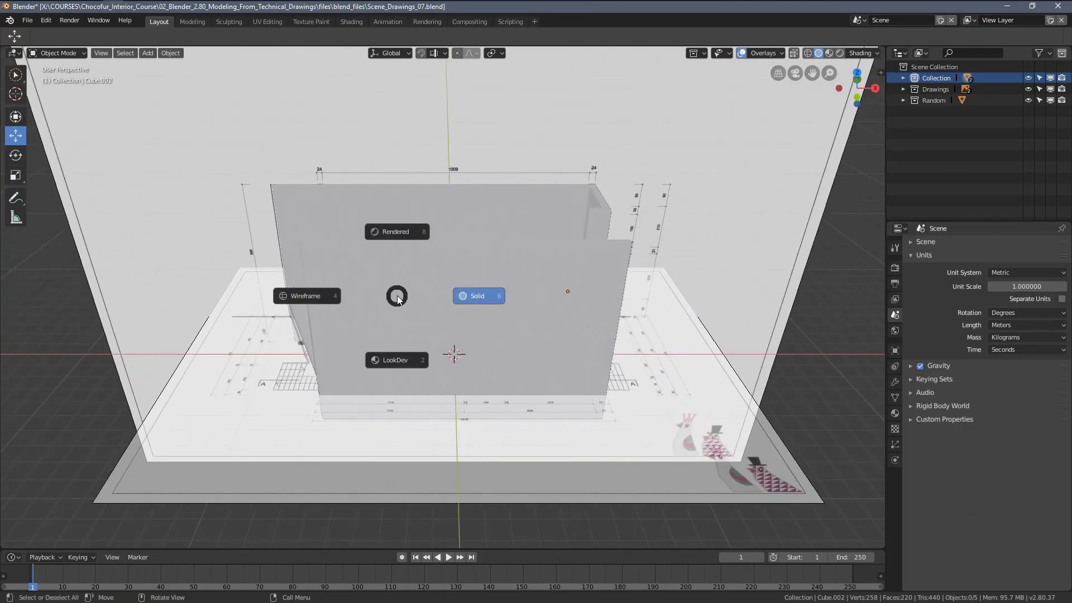
click(358, 304)
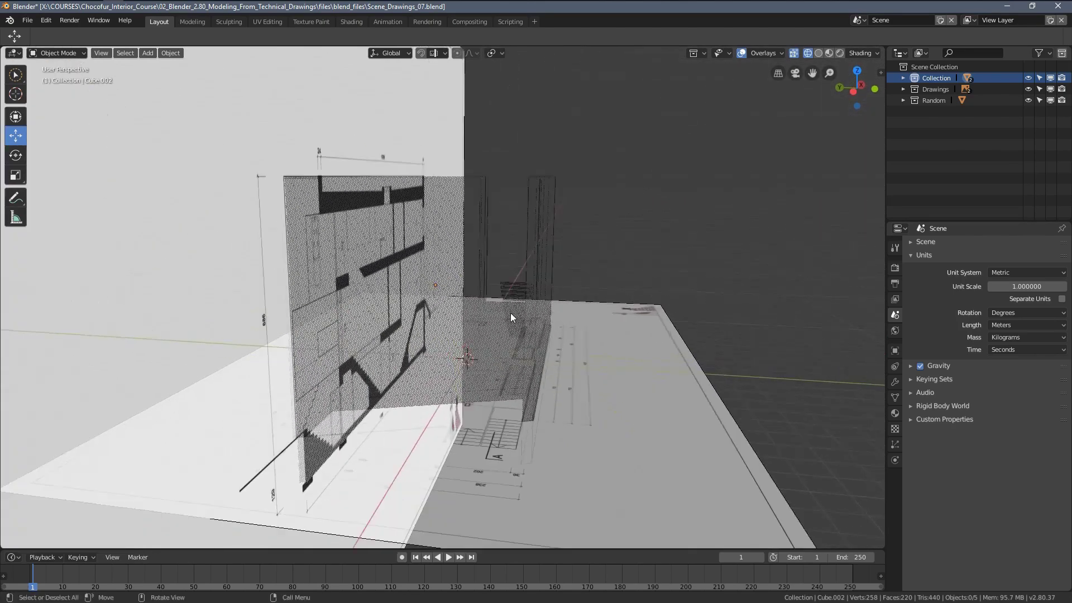
key(z)
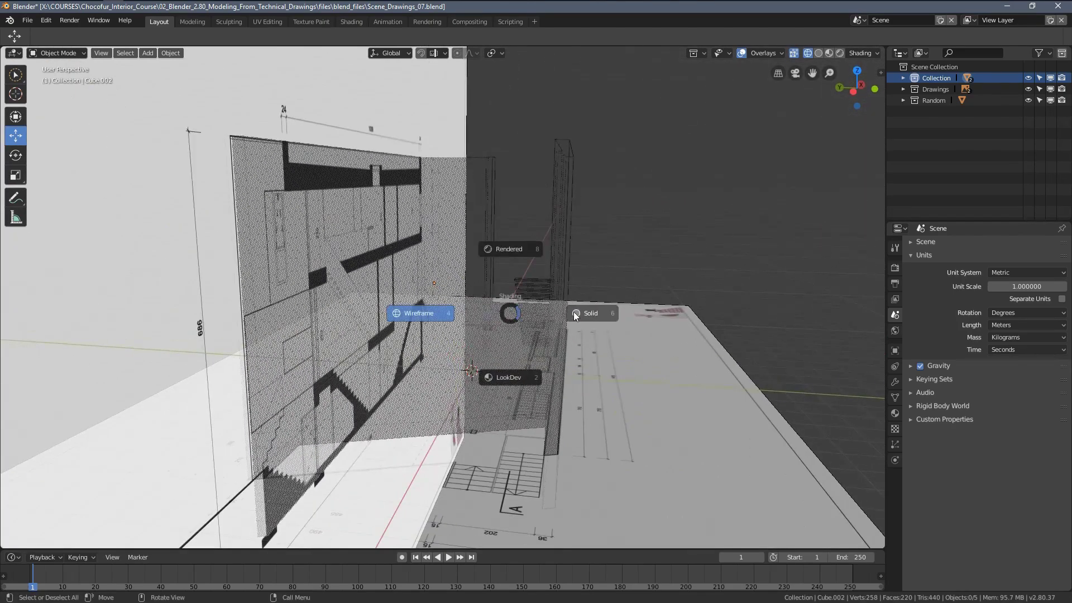
click(581, 312)
Isolate the floor slab with the section drawing in front view and select only the slab.
middle_drag(469, 340, 391, 349)
shift+click(771, 230)
key(shift+h)
key(alt+a)
click(477, 348)
scroll(532, 347, up, 3)
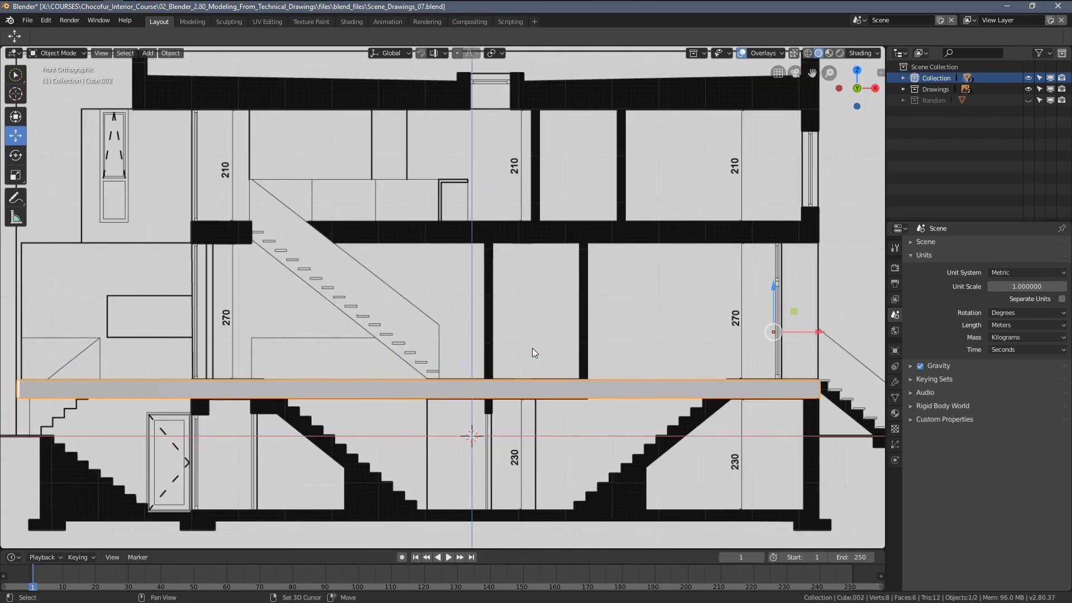
Duplicate the floor slab about 3.35 m up along Z onto the first-floor slab of the section drawing.
key(shift+d)
key(z)
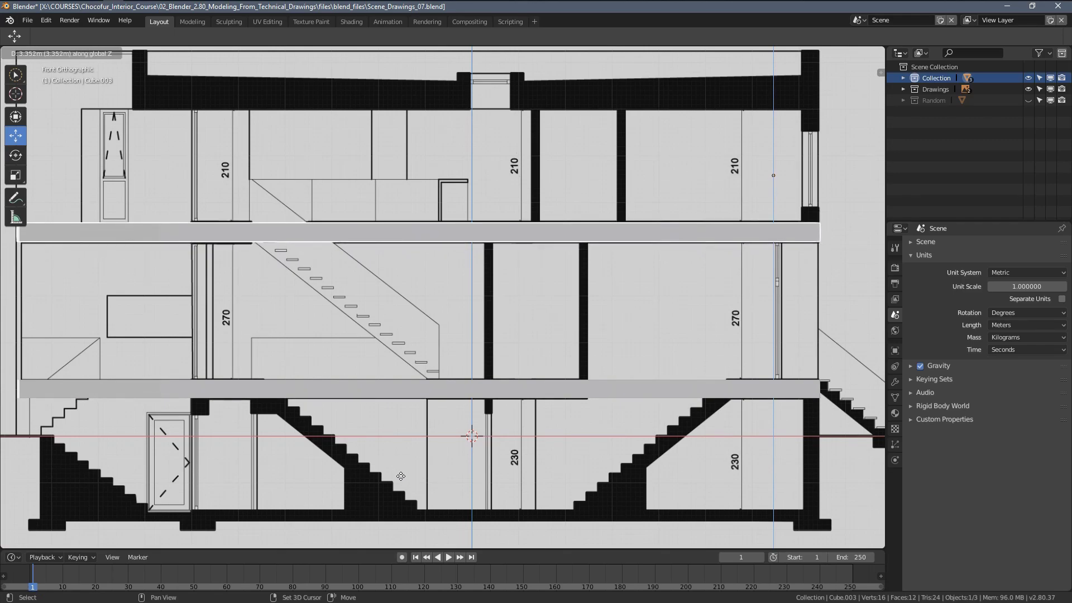
click(391, 484)
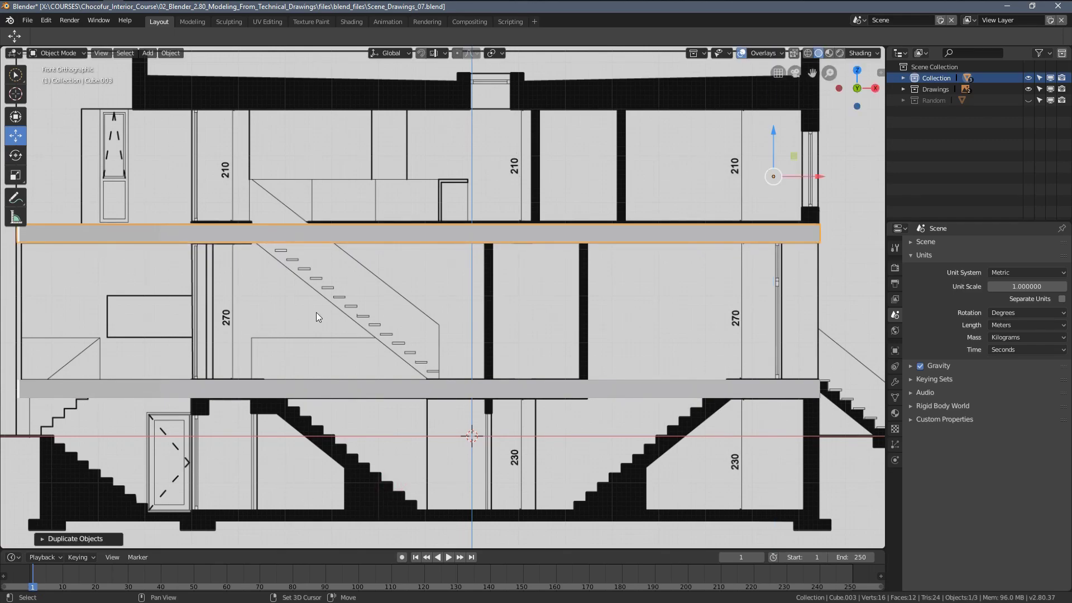
shift+middle_drag(317, 318, 390, 287)
scroll(403, 313, up, 2)
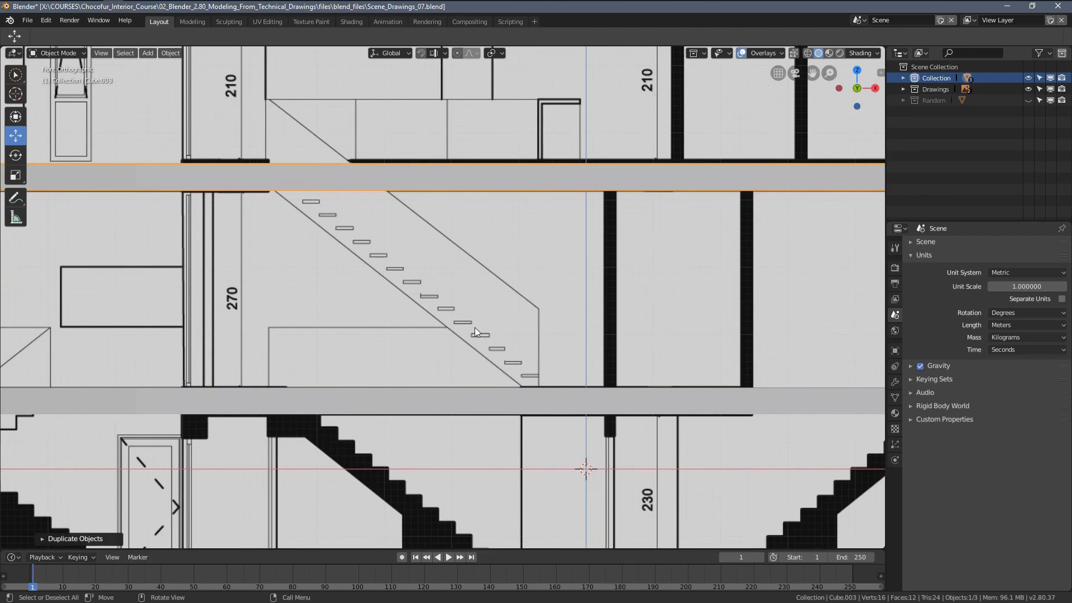
scroll(331, 283, down, 4)
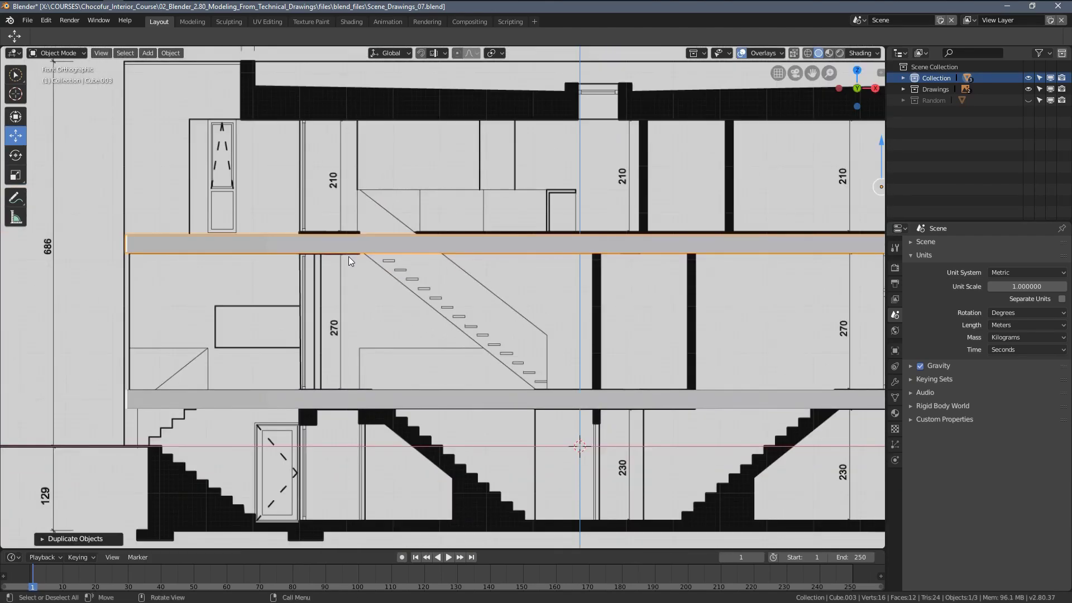
Raise the top face of the first-floor slab to the slab's upper edge in the section drawing, using wireframe shading.
key(Tab)
key(z)
click(263, 257)
scroll(434, 282, down, 2)
scroll(434, 282, up, 1)
shift+middle_drag(473, 292, 456, 299)
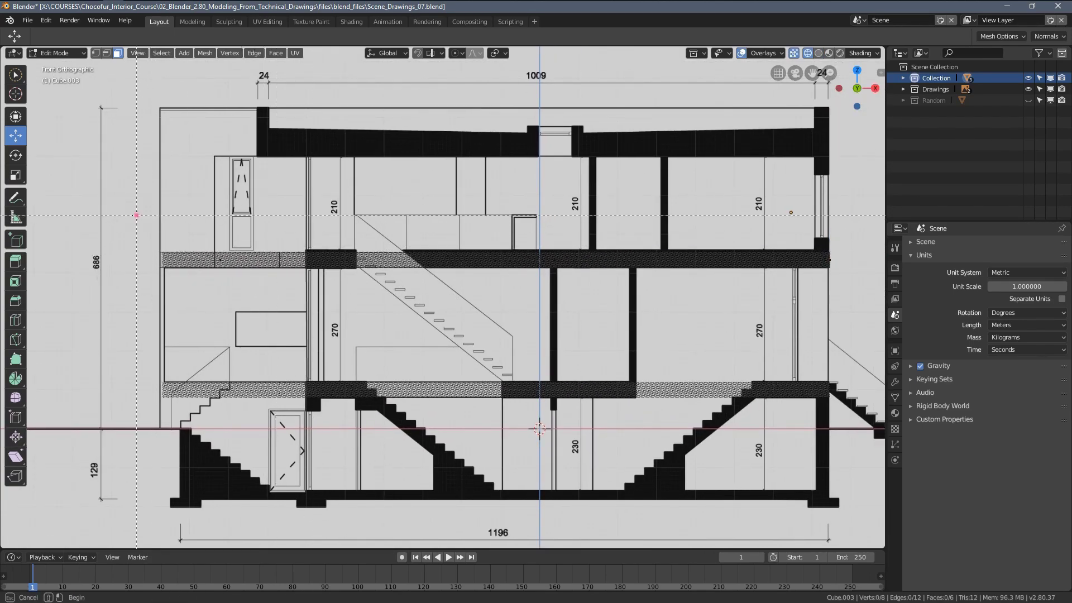
drag(547, 244, 861, 259)
scroll(507, 290, up, 2)
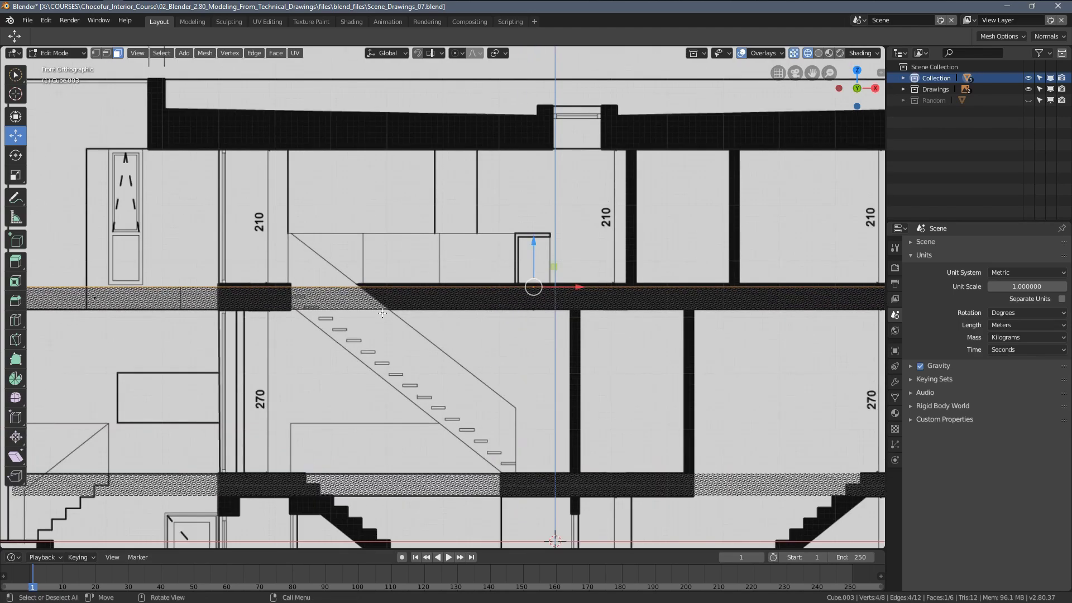
scroll(529, 300, up, 3)
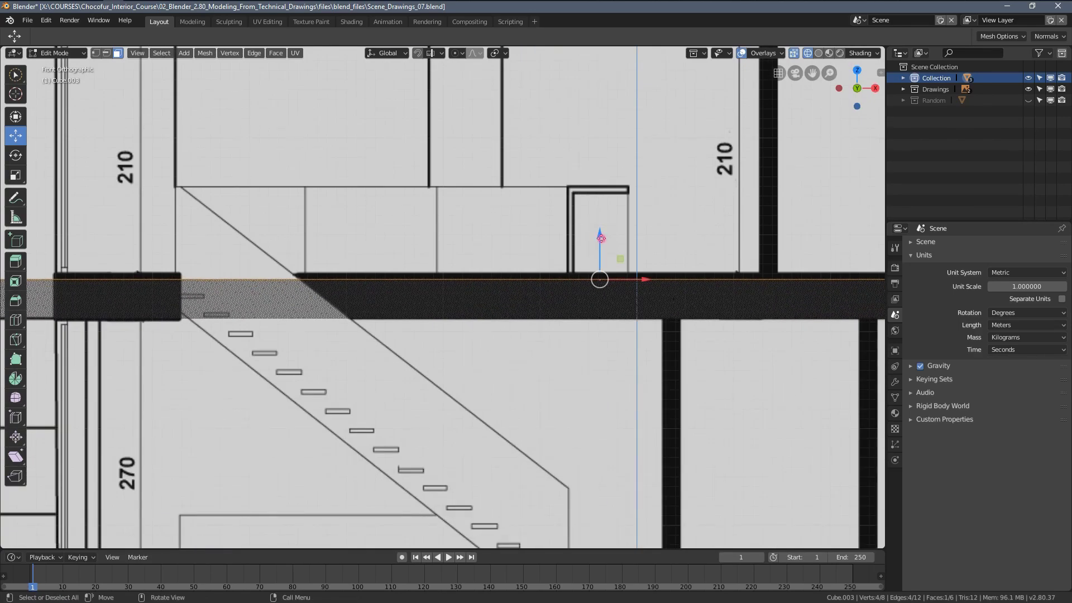
click(601, 239)
scroll(477, 338, down, 5)
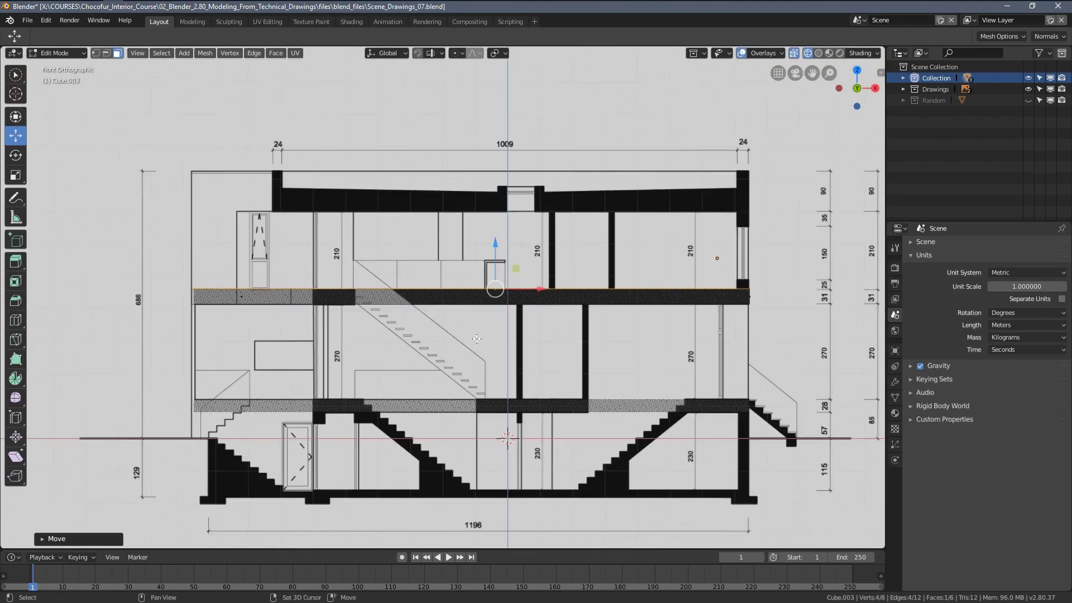
Duplicate the whole first-floor slab mesh about 2.86 m up along Z to the underside of the roof in the section drawing.
middle_drag(476, 338, 425, 297)
mouse_move(350, 239)
middle_down()
mouse_move(392, 215)
mouse_move(396, 239)
mouse_move(356, 238)
middle_up()
key(KP_5)
key(KP_1)
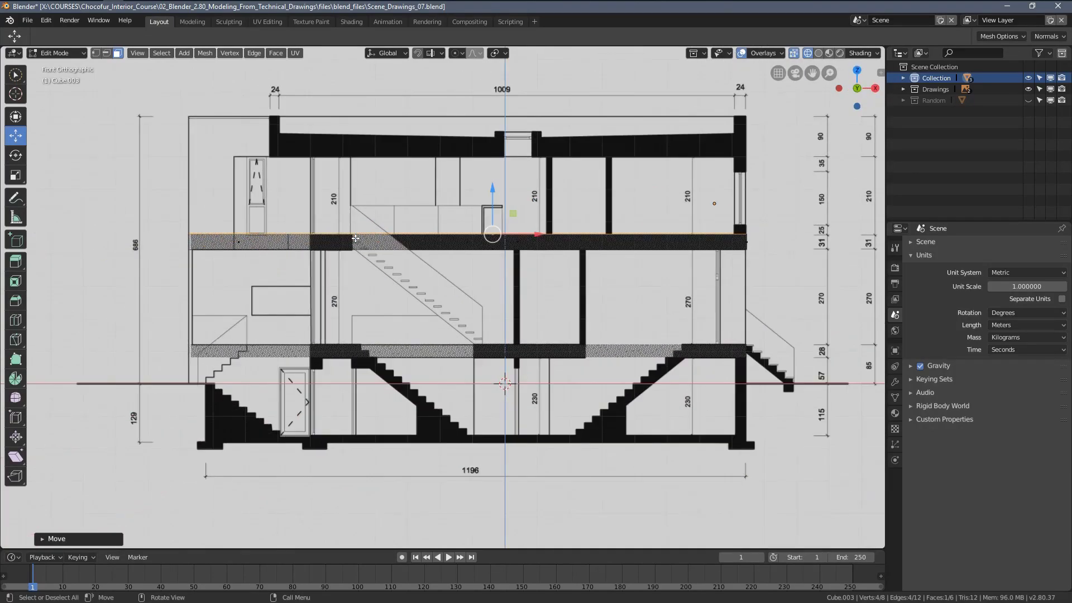
key(a)
shift+middle_drag(476, 259, 482, 311)
key(shift+d)
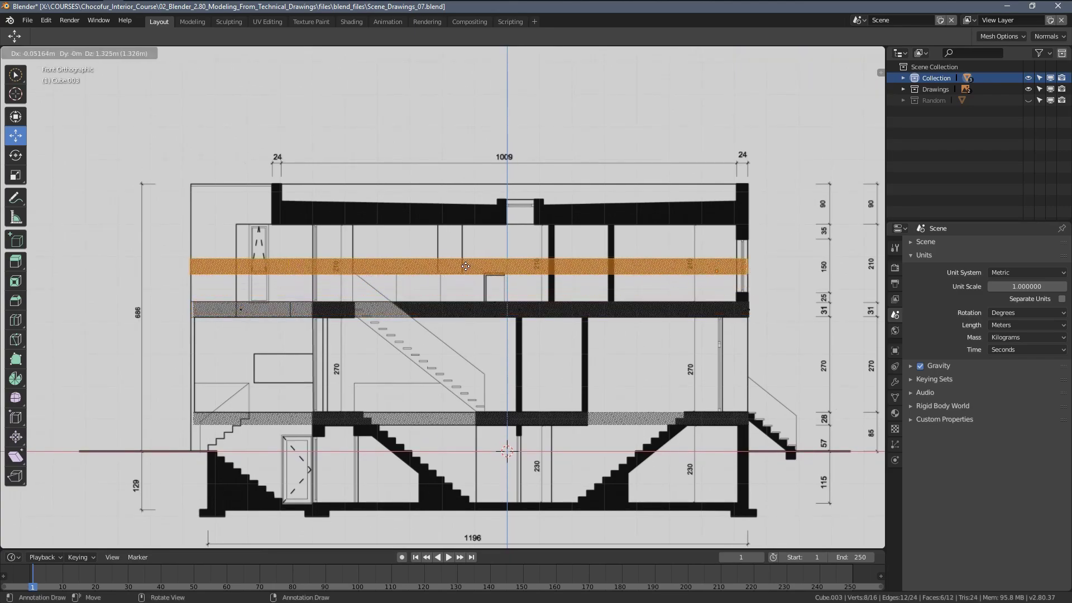
key(z)
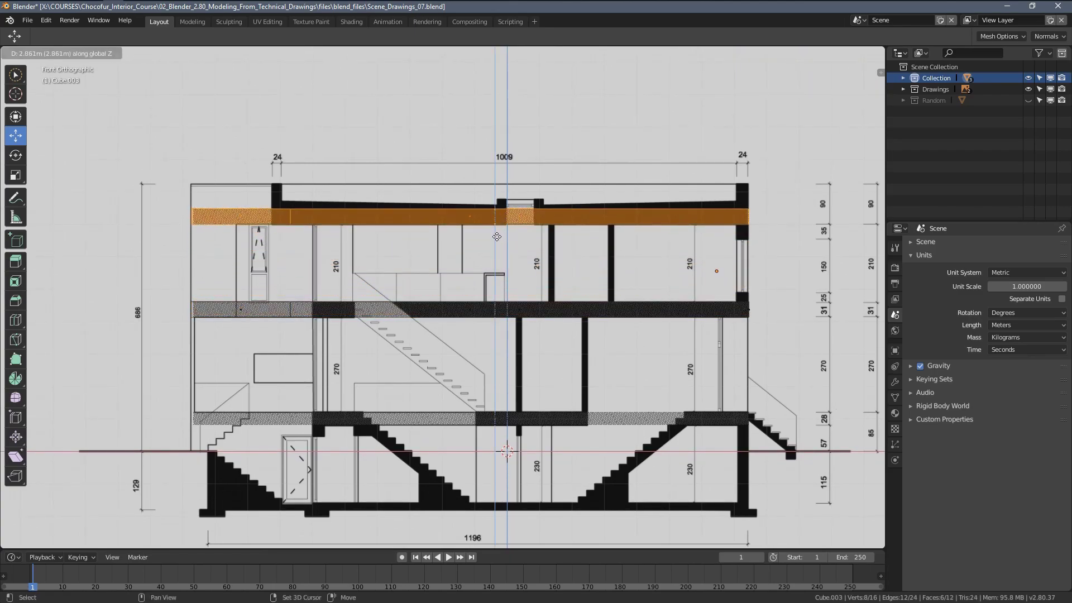
click(496, 237)
Compare the roof and first-floor slabs with the section drawing up close, leaving both deselected.
key(l)
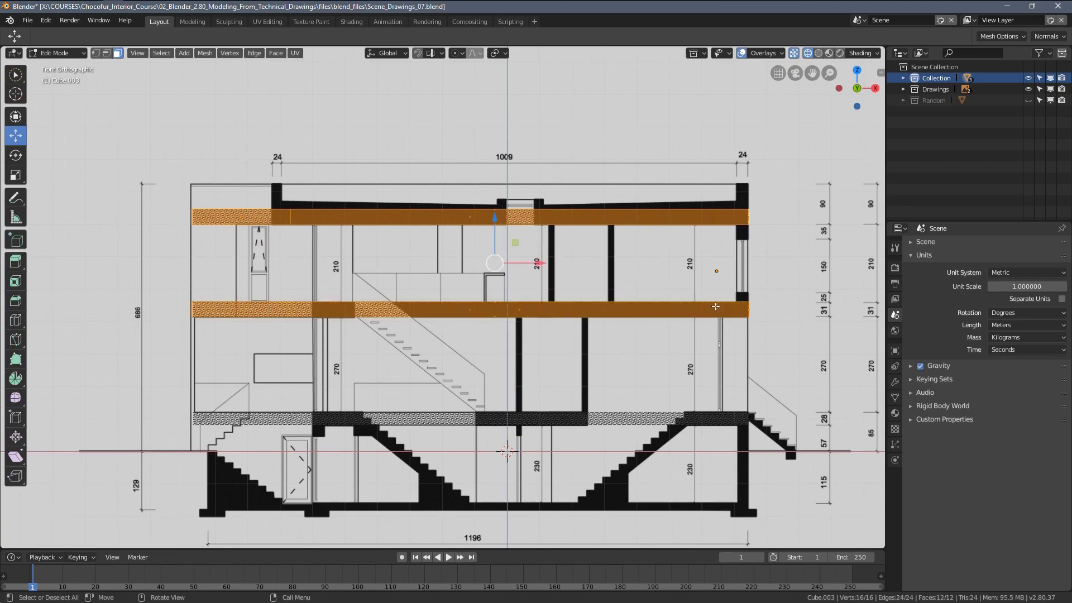
scroll(716, 306, up, 6)
scroll(367, 206, down, 2)
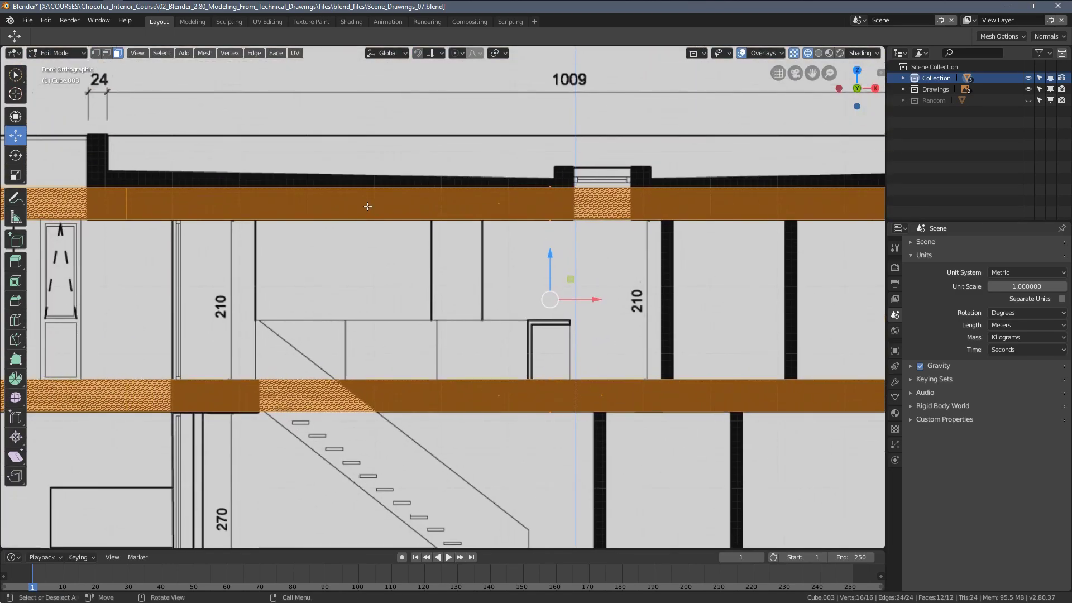
scroll(351, 216, down, 3)
key(alt+a)
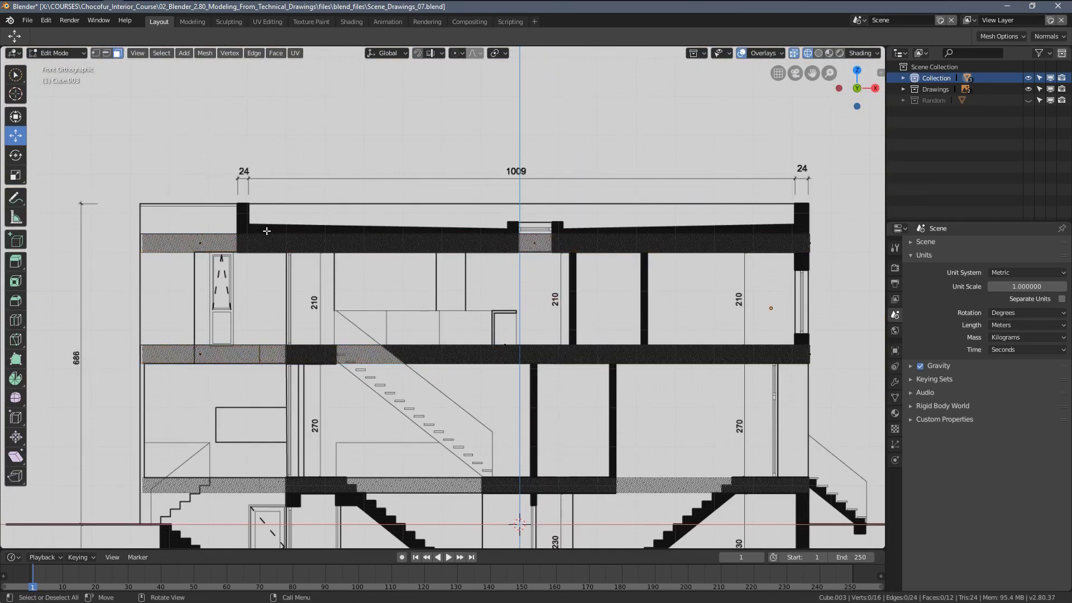
shift+middle_drag(381, 285, 393, 276)
scroll(439, 293, up, 2)
shift+middle_drag(525, 304, 417, 303)
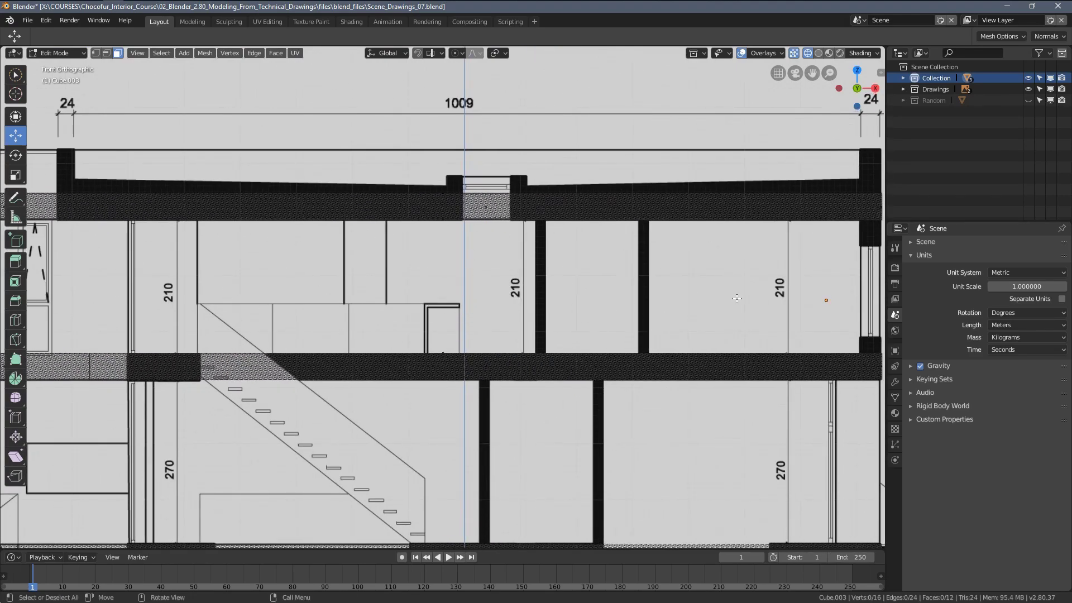
Duplicate the whole first-floor slab mesh down along Z onto the basement floor slab of the section drawing.
scroll(737, 299, down, 3)
scroll(550, 340, up, 2)
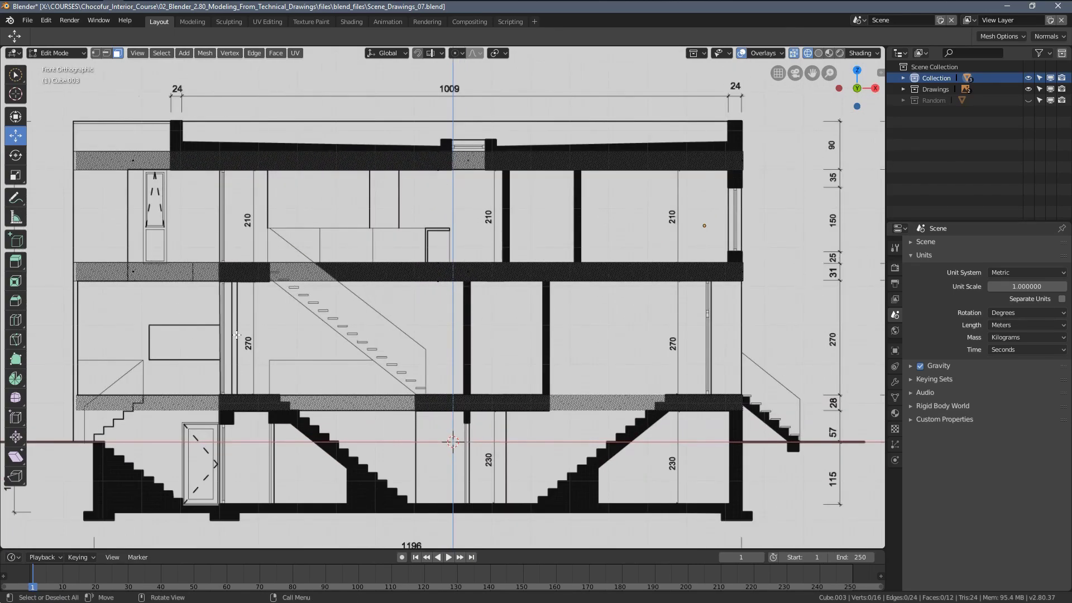
scroll(280, 341, down, 2)
shift+middle_drag(237, 348, 242, 312)
scroll(241, 312, up, 1)
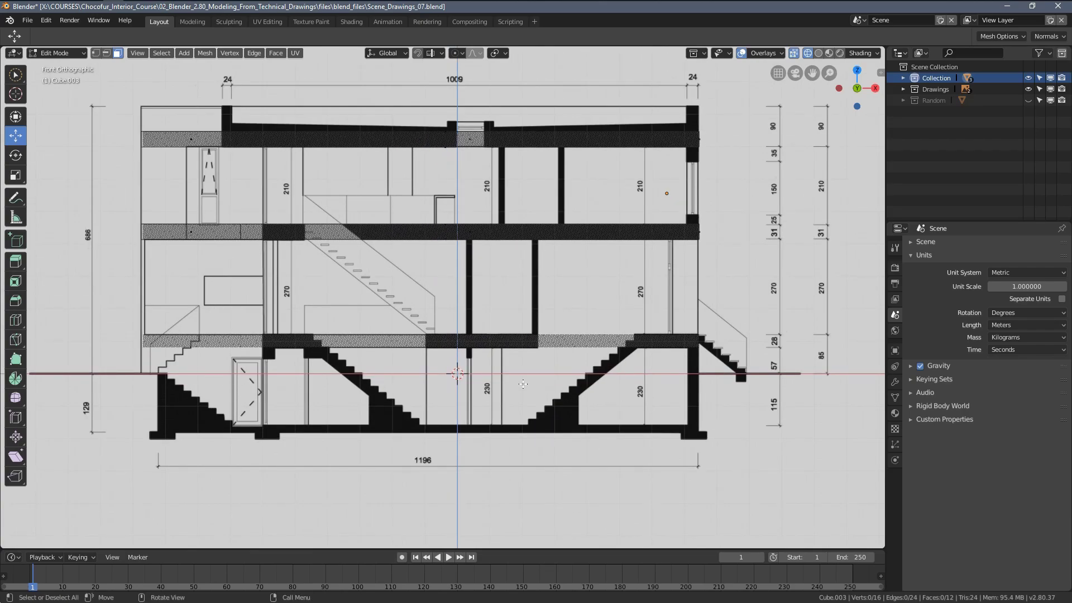
key(l)
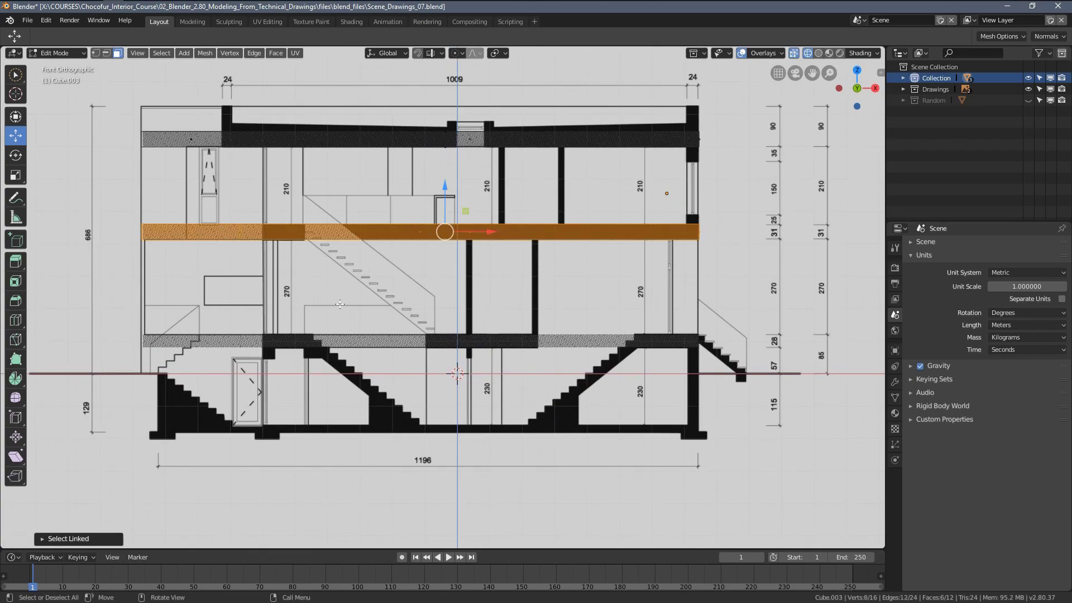
shift+middle_drag(340, 305, 348, 269)
key(shift+d)
click(345, 443)
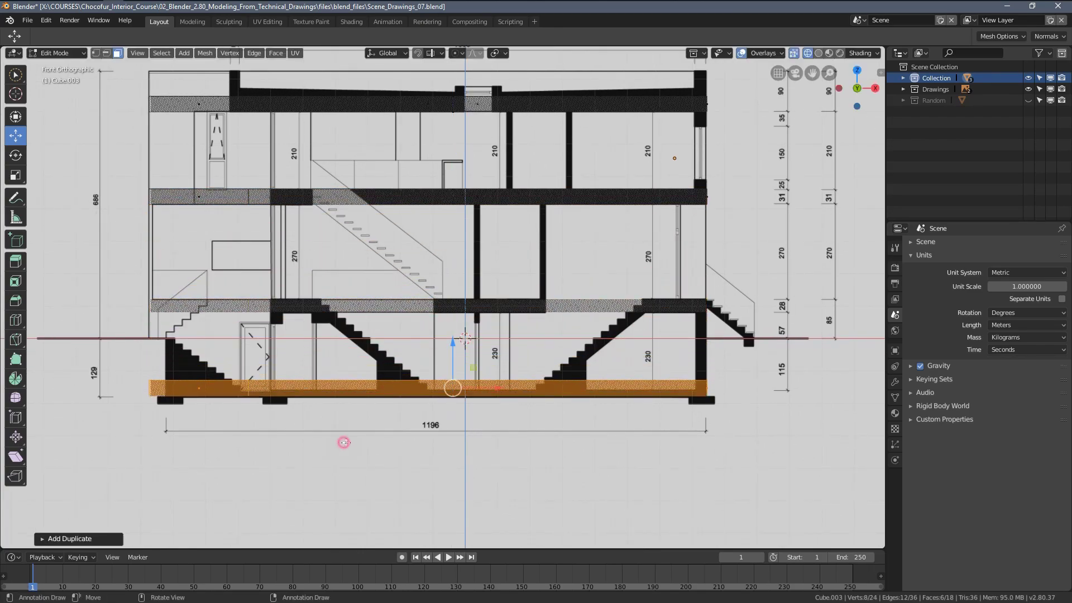
Fit the basement slab's thickness and height to the section drawing and leave mesh editing.
scroll(438, 382, up, 7)
key(s)
click(525, 323)
drag(494, 351, 469, 452)
key(Tab)
Show the four stacked slabs in solid shading from a perspective view.
scroll(391, 347, down, 8)
mouse_move(387, 333)
middle_down()
mouse_move(456, 355)
mouse_move(481, 328)
mouse_move(464, 302)
middle_up()
key(z)
click(516, 366)
scroll(461, 296, up, 1)
shift+middle_drag(445, 250, 454, 302)
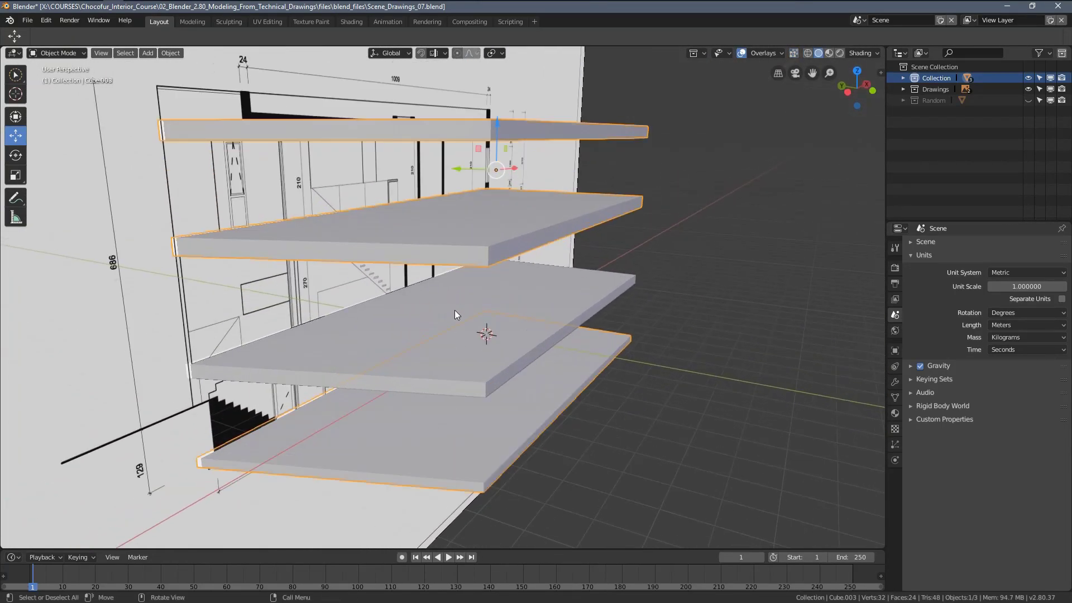
Select the ground-floor slab and examine the spacing between the slabs against the section drawing in perspective.
middle_drag(426, 345, 372, 367)
click(423, 320)
scroll(446, 323, up, 1)
scroll(436, 320, up, 3)
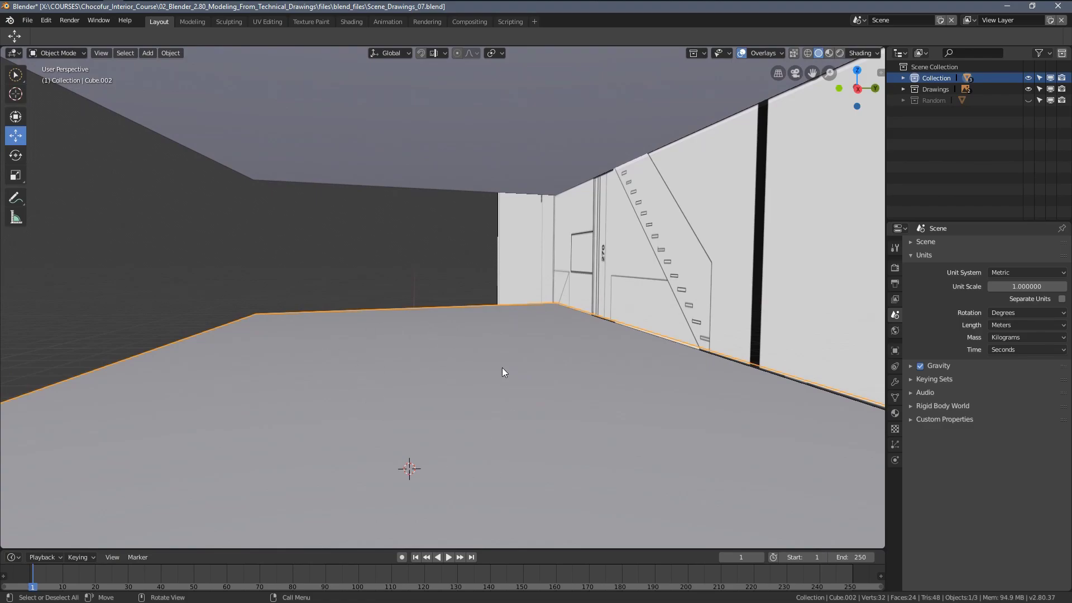
middle_drag(502, 372, 427, 295)
click(454, 199)
scroll(454, 199, down, 3)
middle_drag(427, 295, 478, 293)
scroll(447, 289, up, 1)
scroll(479, 295, down, 3)
click(509, 329)
click(547, 253)
click(586, 241)
click(601, 321)
middle_drag(602, 245, 589, 277)
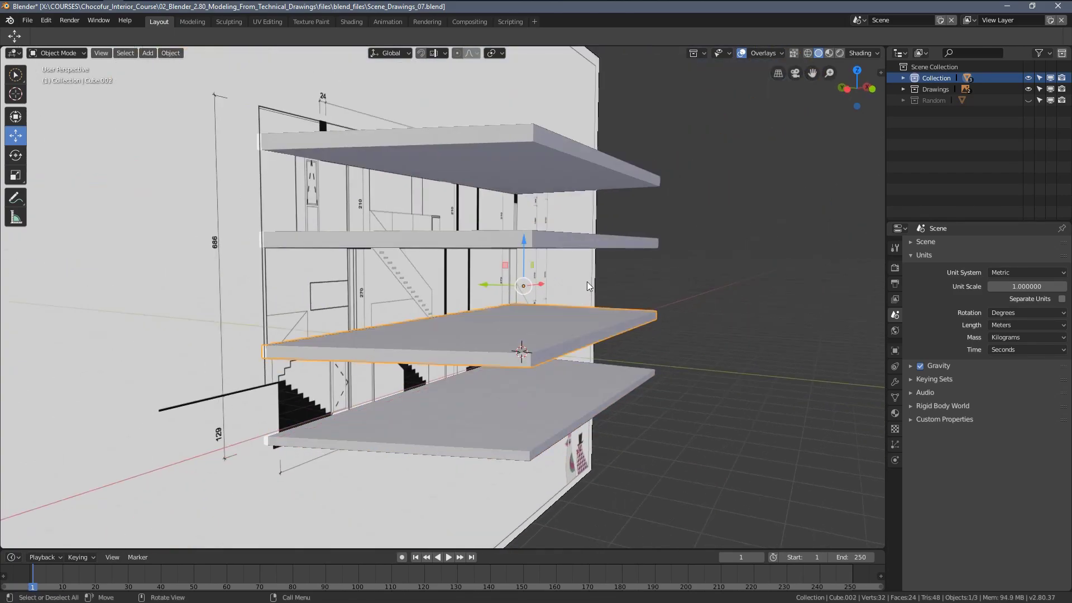
Reveal all hidden objects, including the walls and the stair treads, and clear the selection.
key(alt+h)
mouse_move(461, 320)
middle_down()
mouse_move(497, 306)
mouse_move(515, 326)
mouse_move(554, 303)
mouse_move(554, 316)
mouse_move(537, 306)
mouse_move(574, 310)
mouse_move(579, 232)
mouse_move(467, 300)
mouse_move(585, 300)
mouse_move(525, 341)
mouse_move(592, 349)
mouse_move(465, 409)
mouse_move(502, 409)
mouse_move(474, 390)
mouse_move(445, 419)
mouse_move(470, 321)
middle_up()
key(alt+a)
Examine the interior spaces, stair treads, walls and roof parapet of the assembled house model.
scroll(525, 322, up, 2)
scroll(540, 316, up, 4)
scroll(578, 307, down, 2)
scroll(578, 306, up, 2)
scroll(570, 296, up, 2)
scroll(550, 370, up, 3)
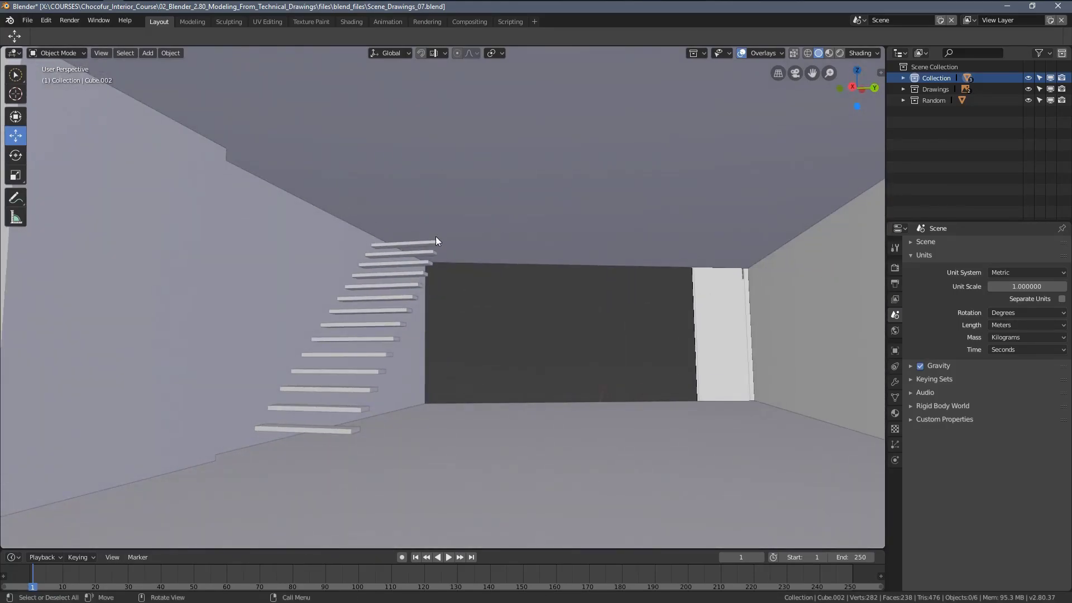
middle_drag(419, 241, 462, 331)
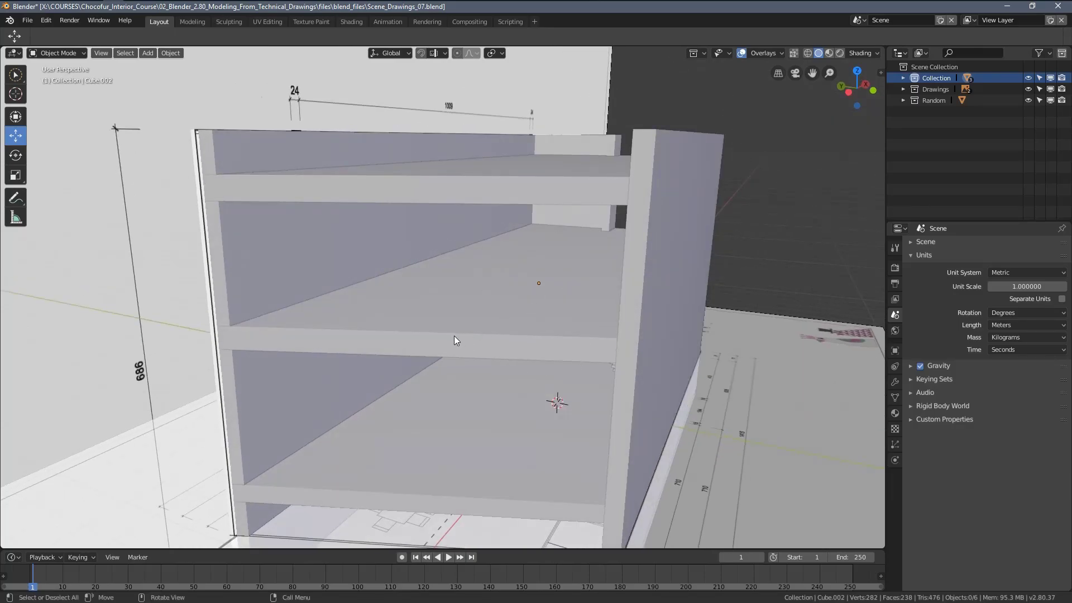
middle_drag(498, 316, 494, 359)
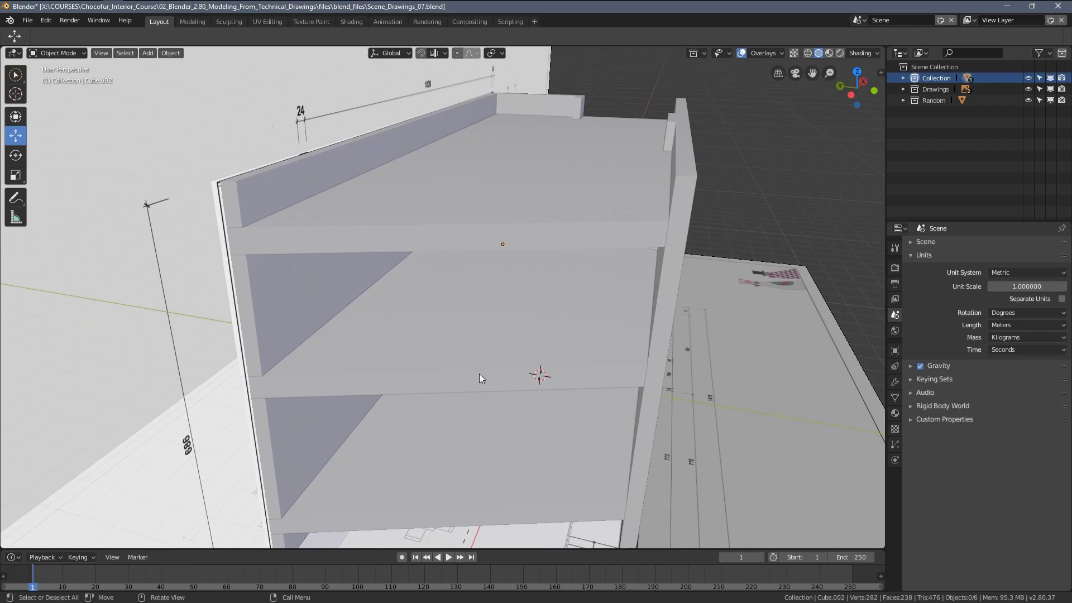
middle_drag(662, 197, 735, 316)
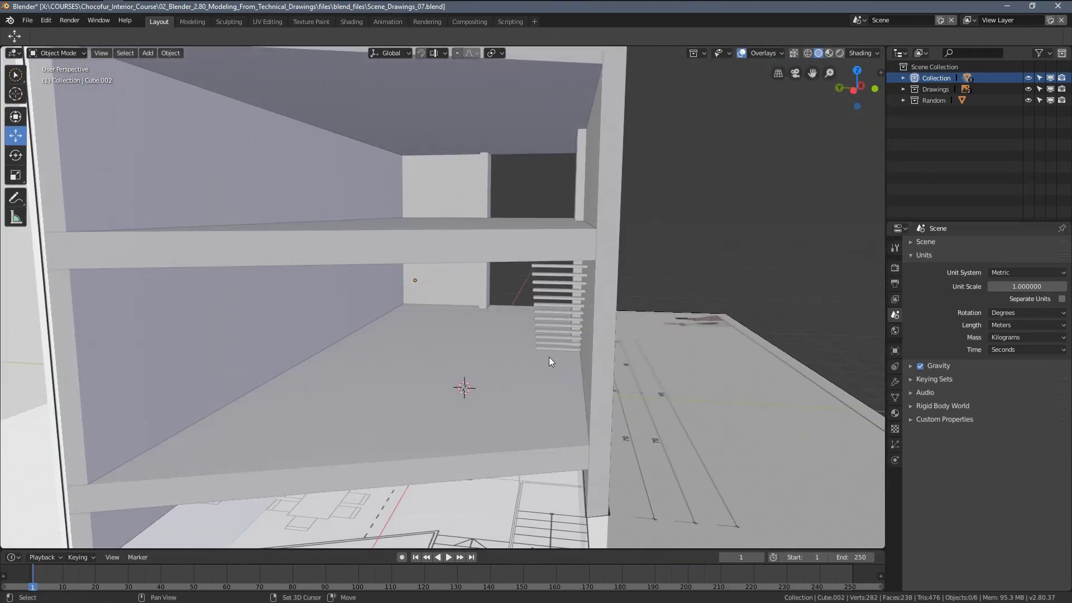
scroll(616, 297, down, 5)
shift+middle_drag(548, 357, 581, 312)
scroll(493, 366, up, 2)
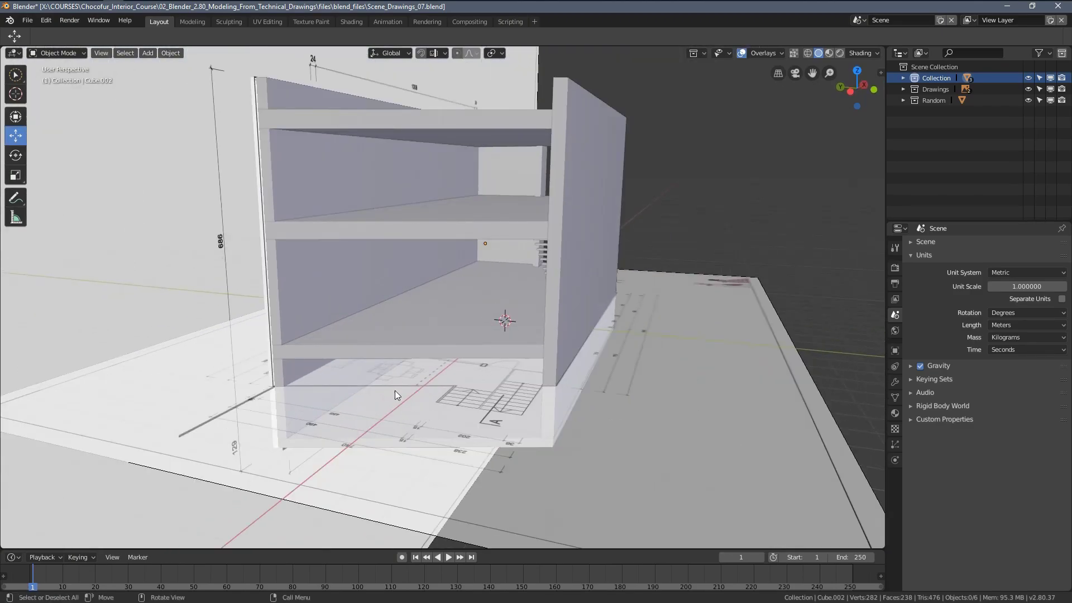
mouse_move(406, 387)
middle_down()
mouse_move(450, 413)
mouse_move(448, 391)
mouse_move(486, 404)
mouse_move(423, 394)
middle_up()
middle_drag(280, 358, 365, 344)
Compare the model with the ground-floor plan from above in wireframe shading.
key(KP_7)
key(z)
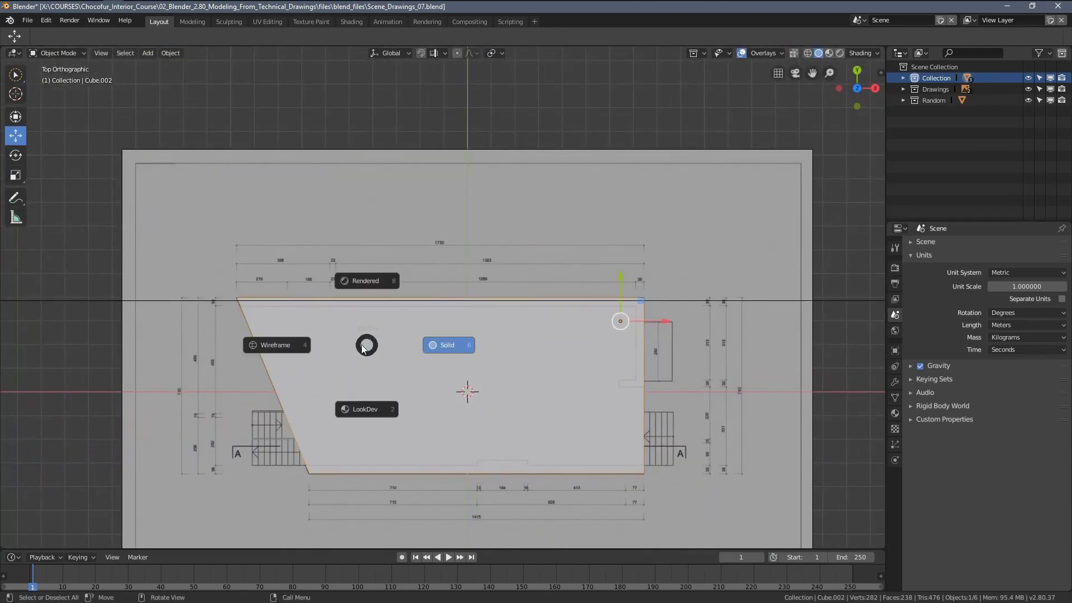
click(304, 345)
scroll(410, 370, up, 2)
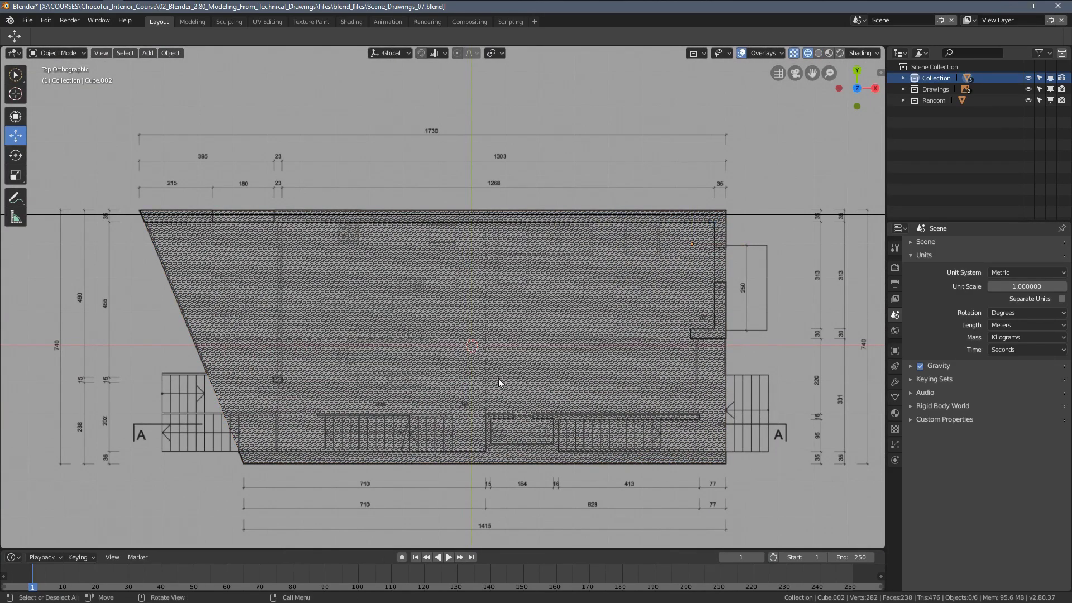
shift+middle_drag(498, 382, 508, 338)
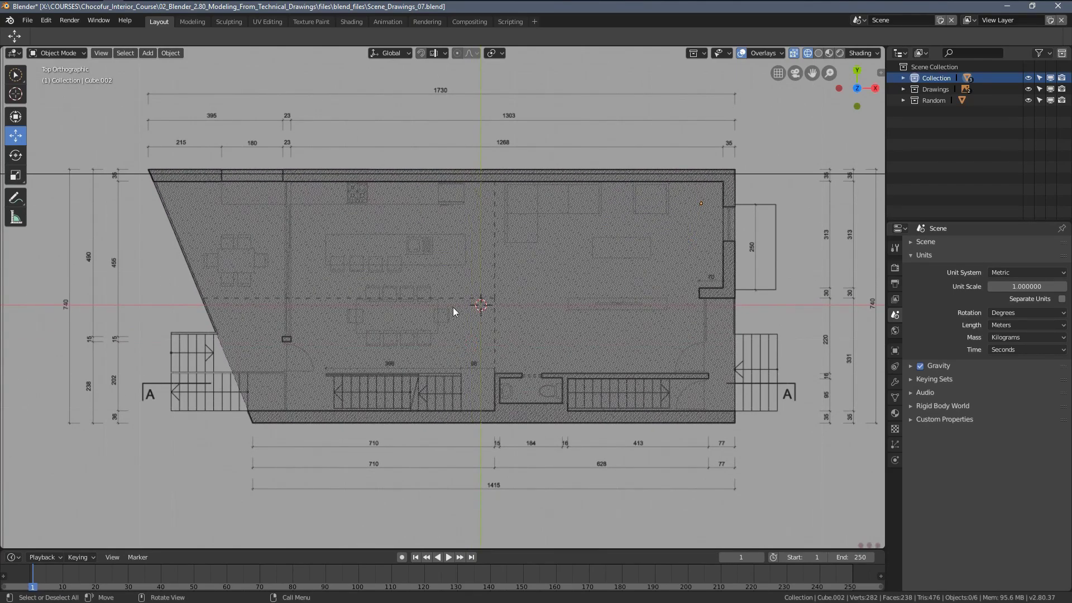
scroll(471, 353, up, 2)
scroll(474, 366, down, 2)
scroll(517, 348, up, 1)
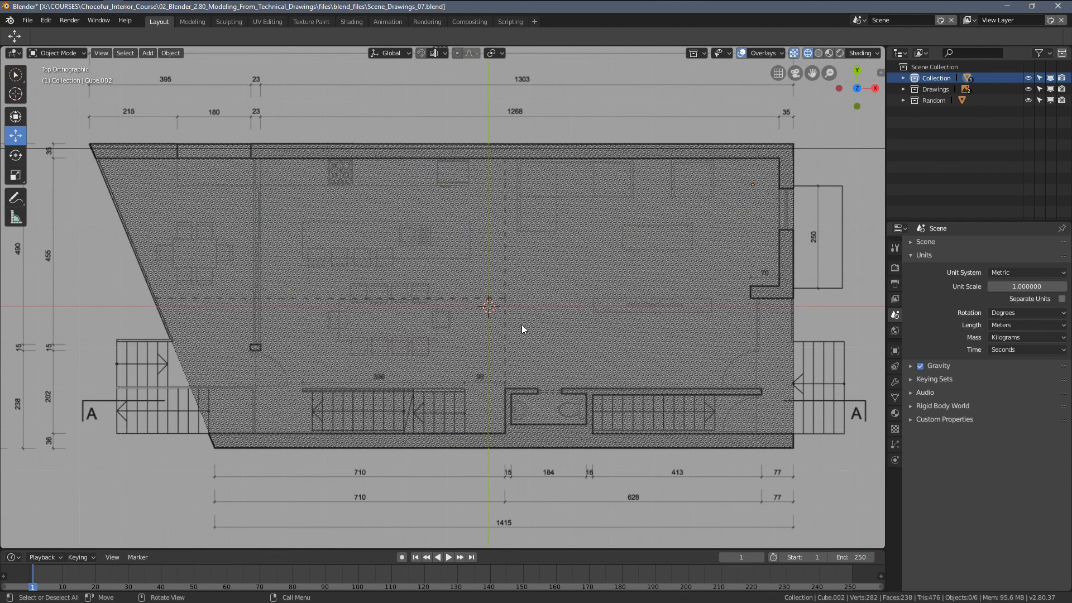
scroll(517, 326, down, 1)
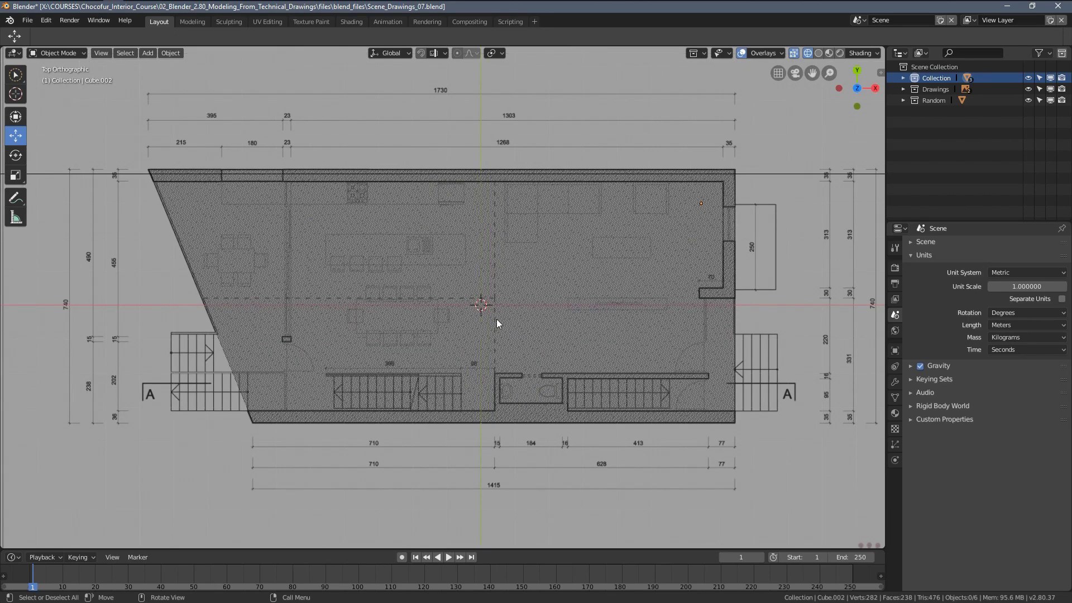
scroll(481, 334, up, 1)
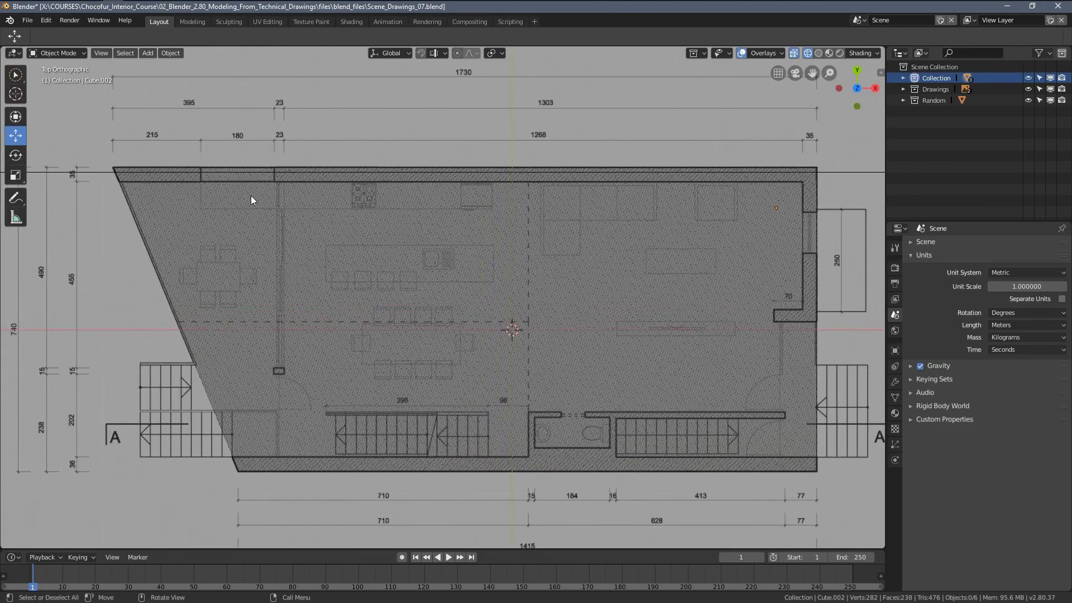
Examine the outer walls and slab ends around the whole house in solid shading.
mouse_move(423, 369)
middle_down()
mouse_move(483, 271)
mouse_move(383, 361)
mouse_move(319, 390)
middle_up()
key(z)
click(501, 273)
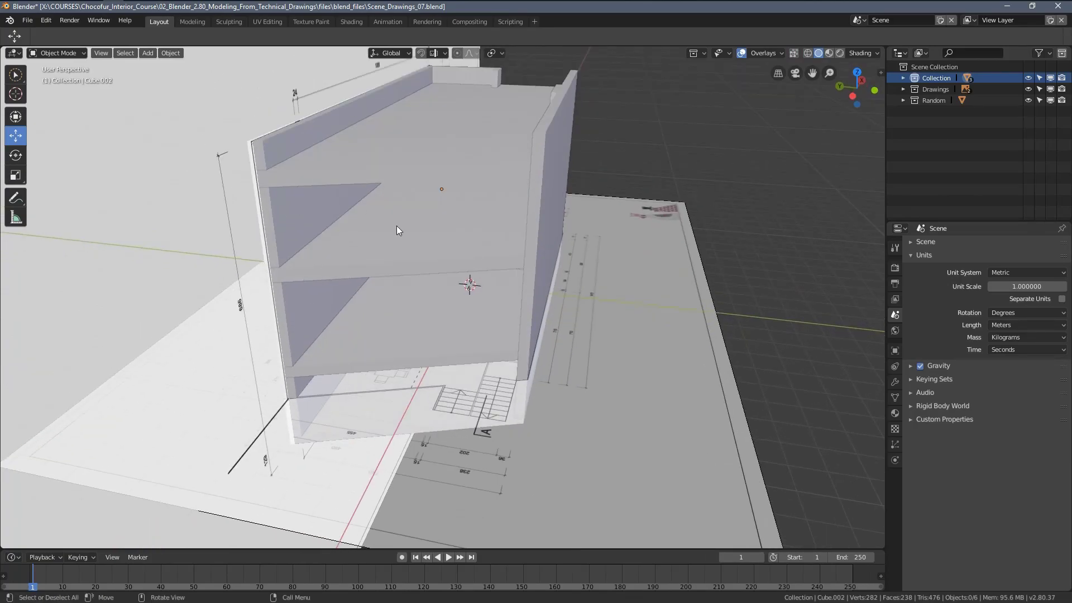
middle_drag(495, 350, 456, 351)
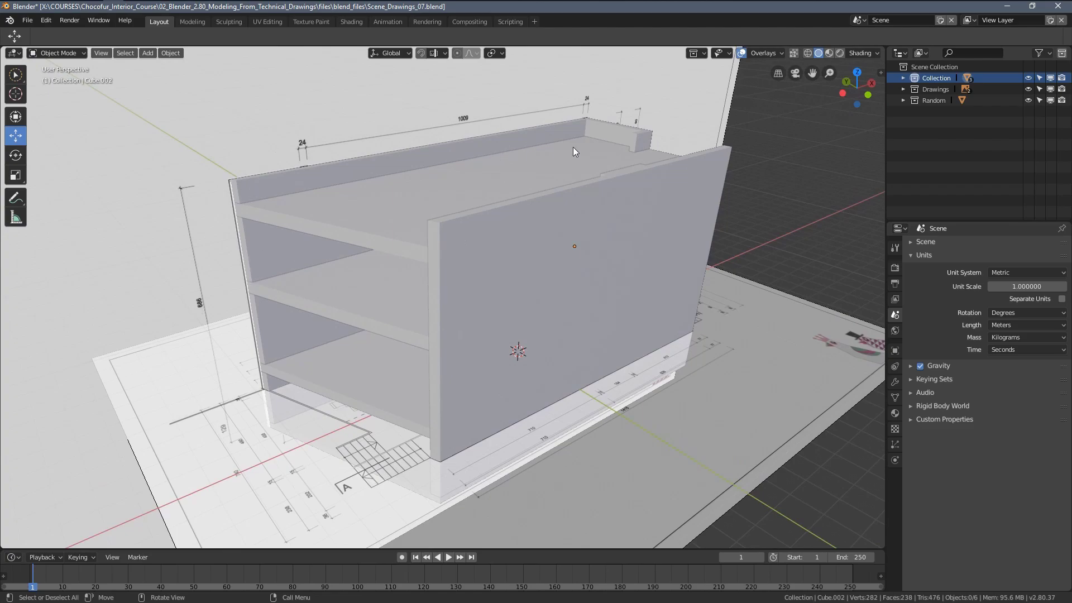
middle_drag(589, 148, 641, 274)
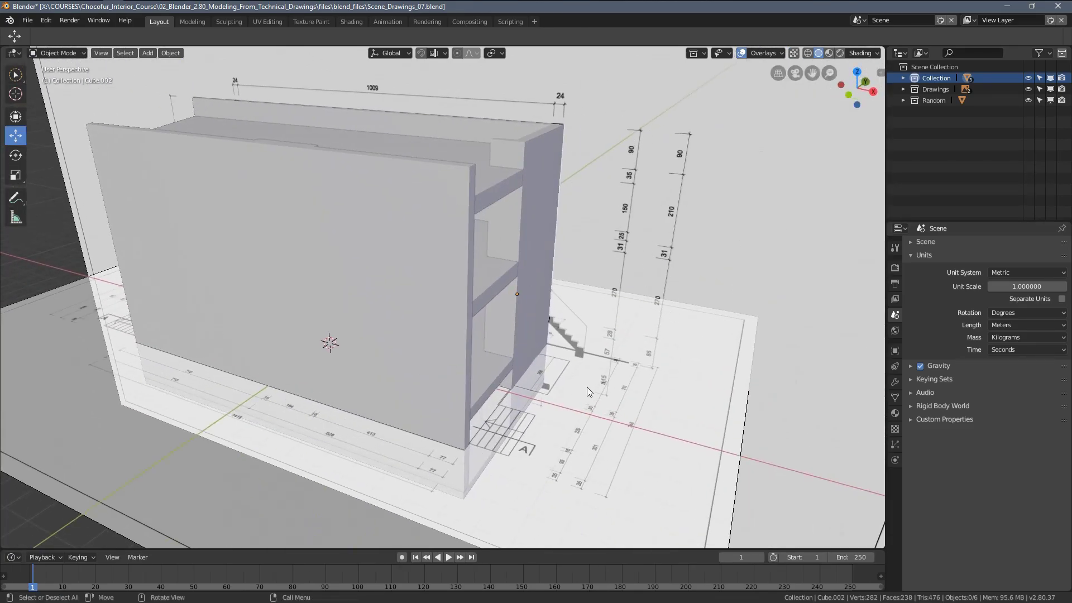
middle_drag(582, 416, 527, 326)
scroll(485, 401, up, 2)
scroll(595, 359, down, 5)
scroll(531, 328, up, 2)
Inspect the ground-floor slab's mesh in wireframe shading, then return it to solid shading and Object Mode with its mesh deselected.
click(502, 331)
key(Tab)
key(a)
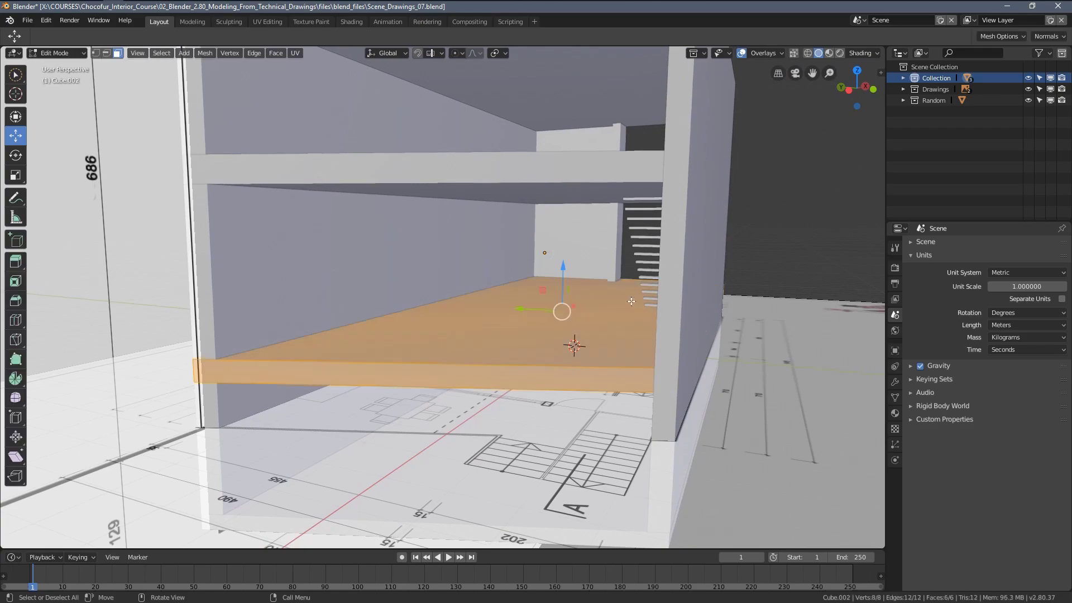
key(z)
click(486, 323)
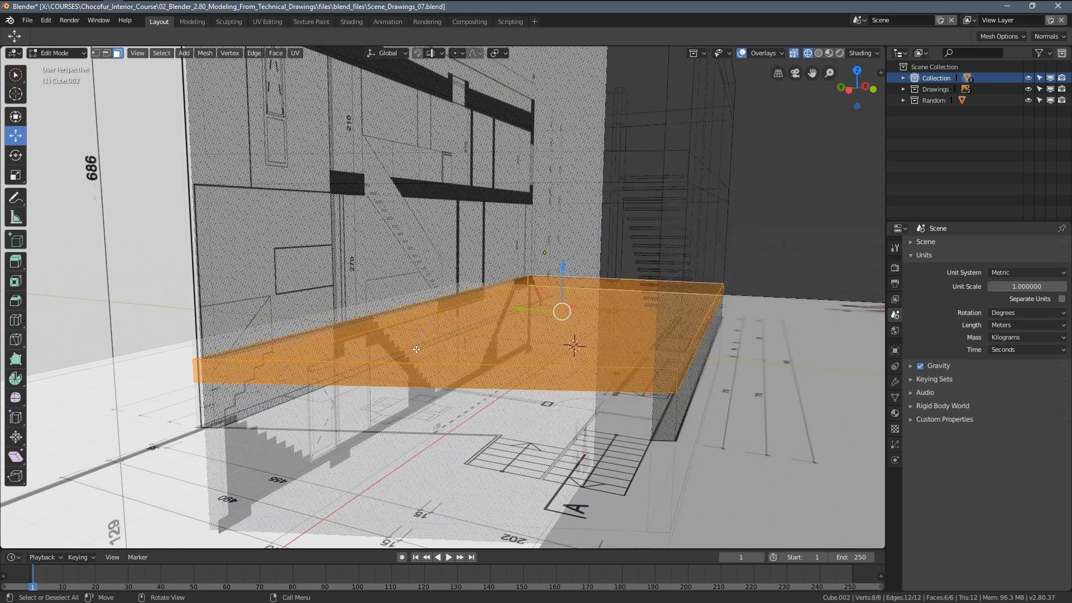
middle_drag(425, 326, 396, 333)
key(alt+a)
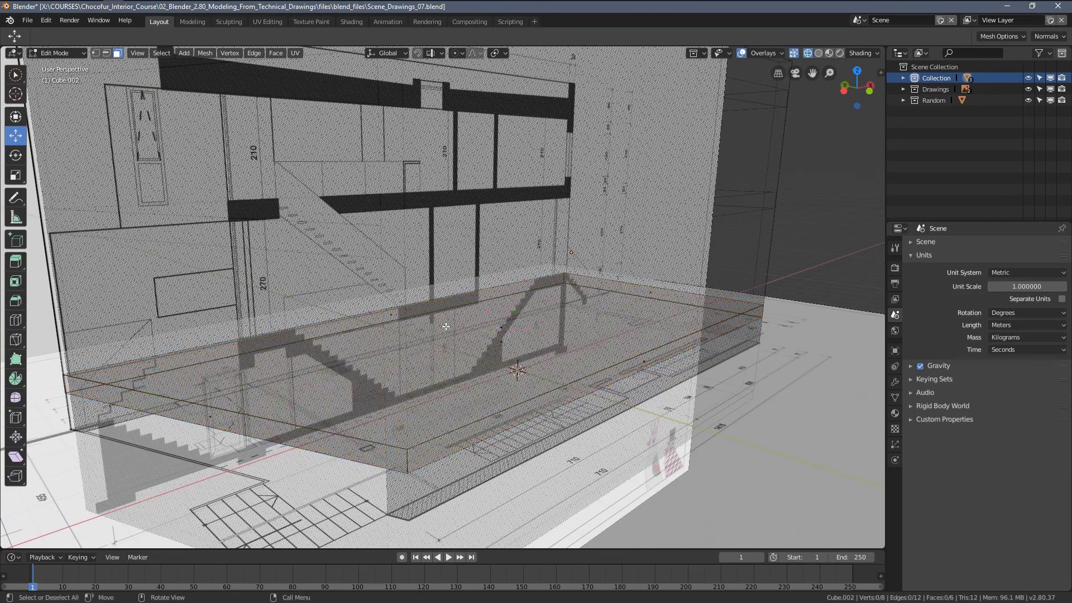
key(a)
key(alt+a)
key(z)
click(471, 340)
key(Tab)
Inspect the edge divisions of the wall mesh around the house in Edit Mode, then leave the walls deselected in Object Mode.
click(440, 314)
key(Tab)
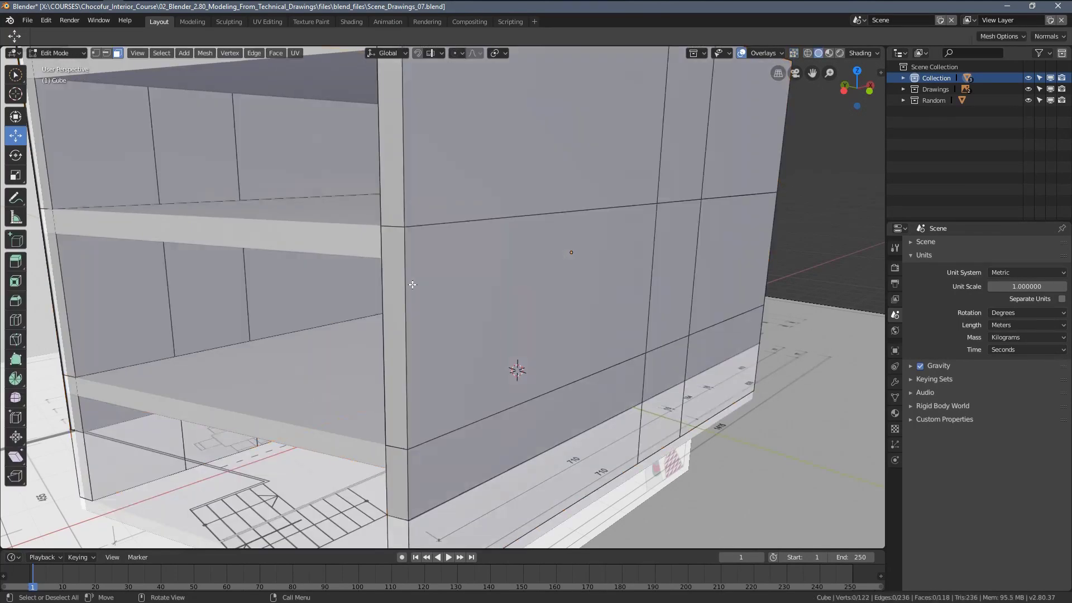
middle_drag(440, 314, 454, 287)
middle_drag(340, 178, 382, 210)
middle_drag(490, 247, 523, 260)
middle_drag(425, 251, 334, 281)
scroll(496, 249, up, 2)
middle_drag(363, 340, 346, 173)
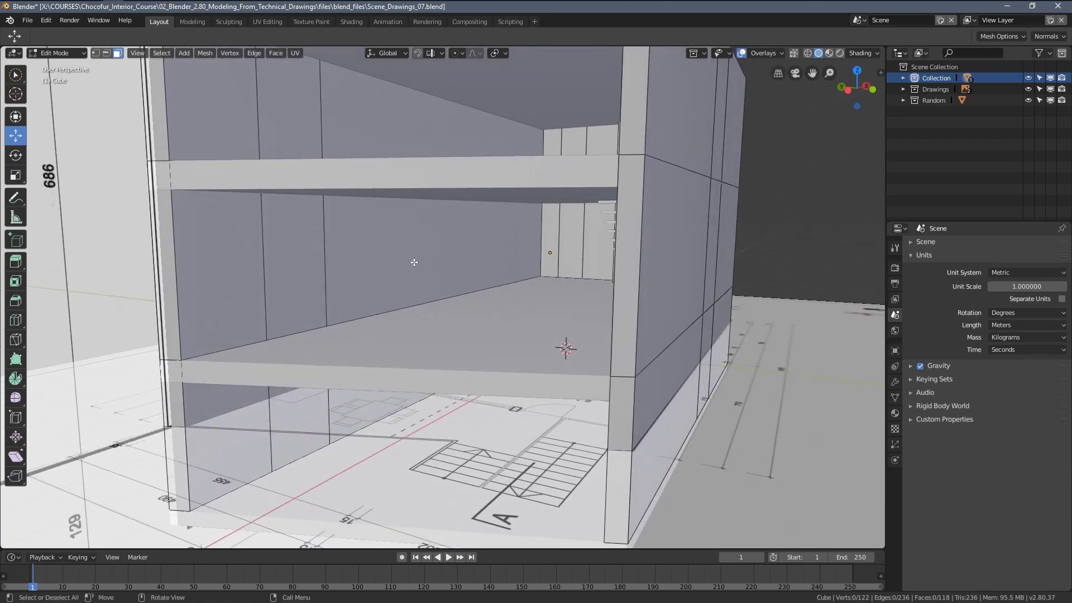
scroll(402, 264, down, 5)
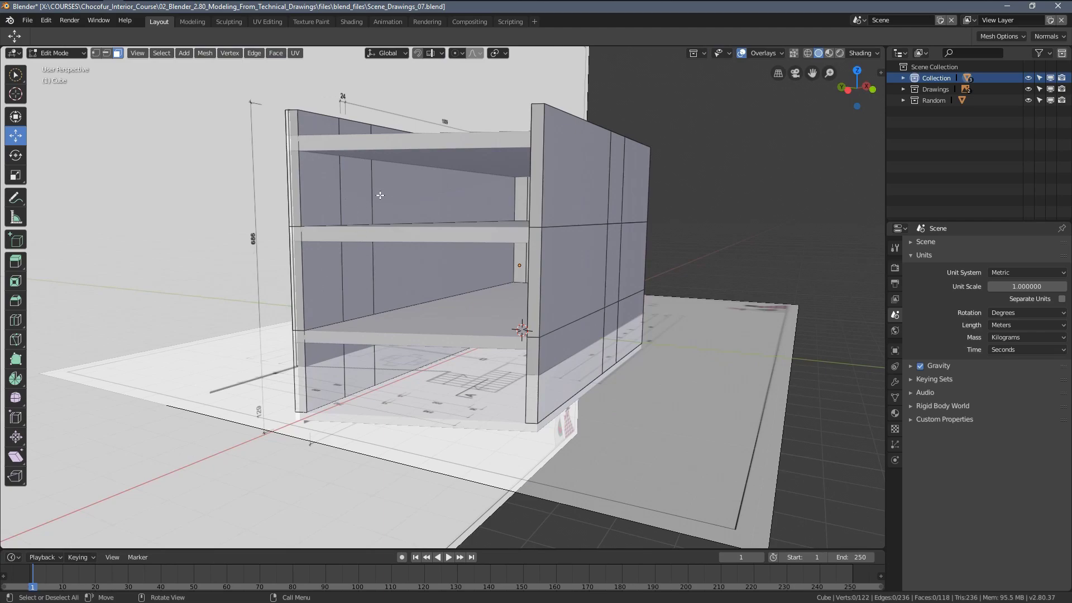
middle_drag(479, 217, 524, 311)
key(Tab)
scroll(533, 256, up, 5)
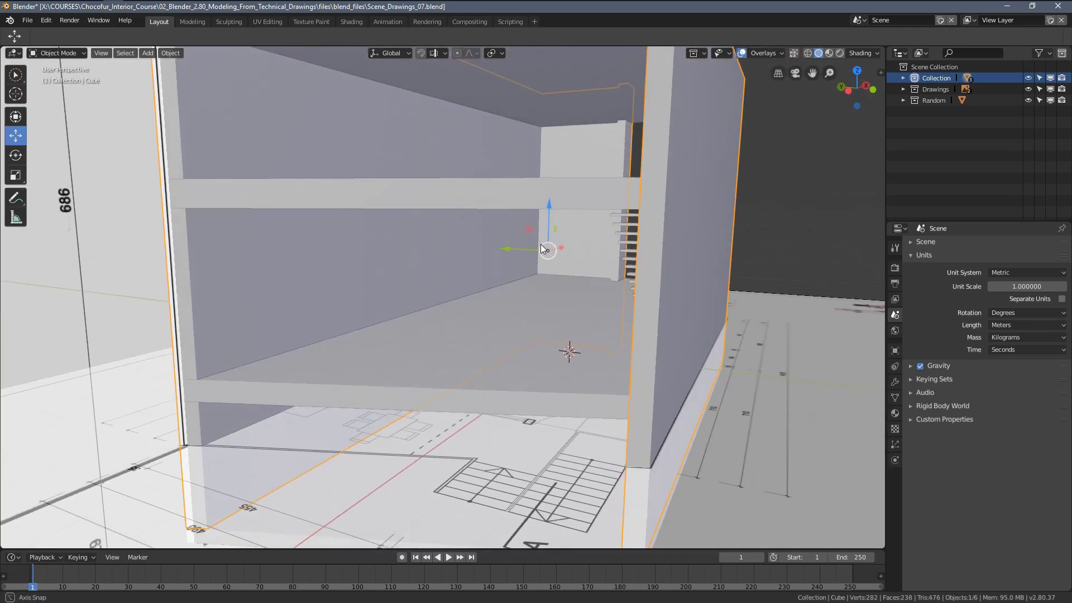
key(alt+a)
Compare the whole model with the section drawing in the front view using wireframe shading.
middle_drag(591, 292, 572, 320)
scroll(598, 323, down, 1)
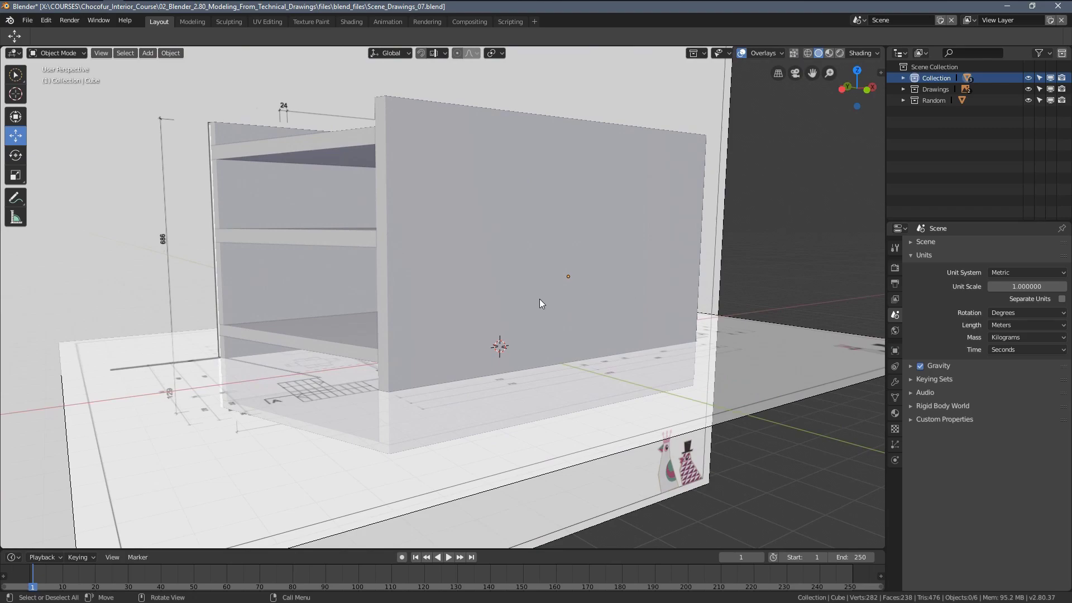
key(KP_1)
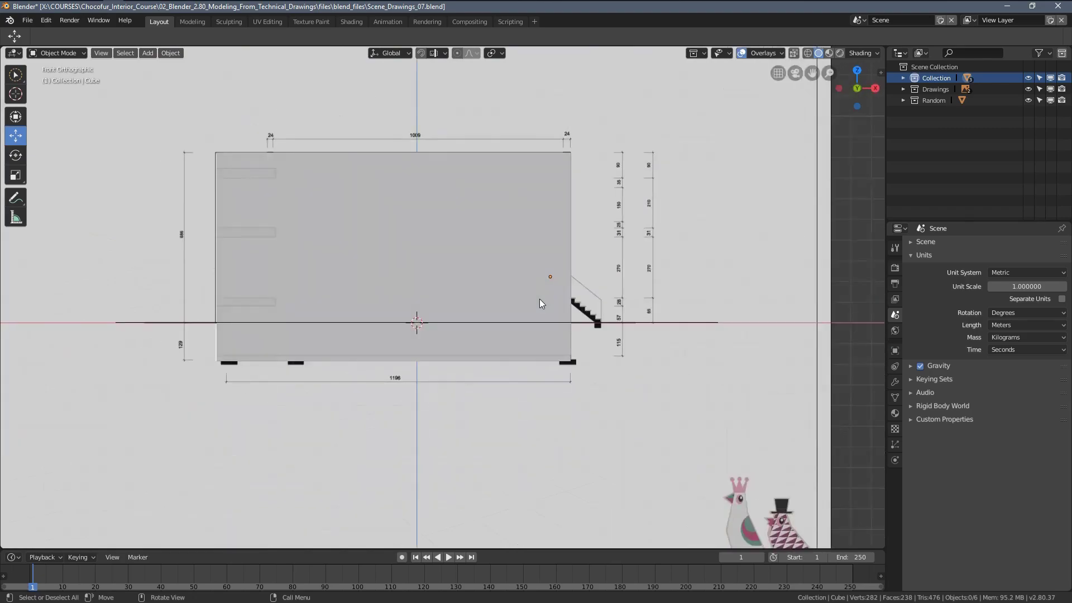
scroll(545, 344, up, 3)
key(z)
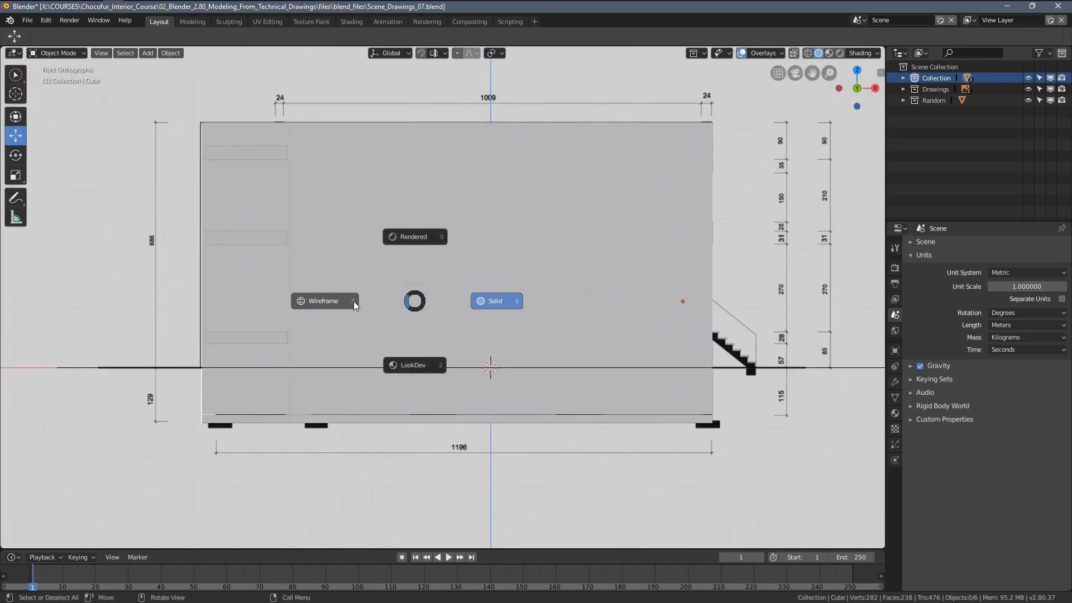
click(354, 305)
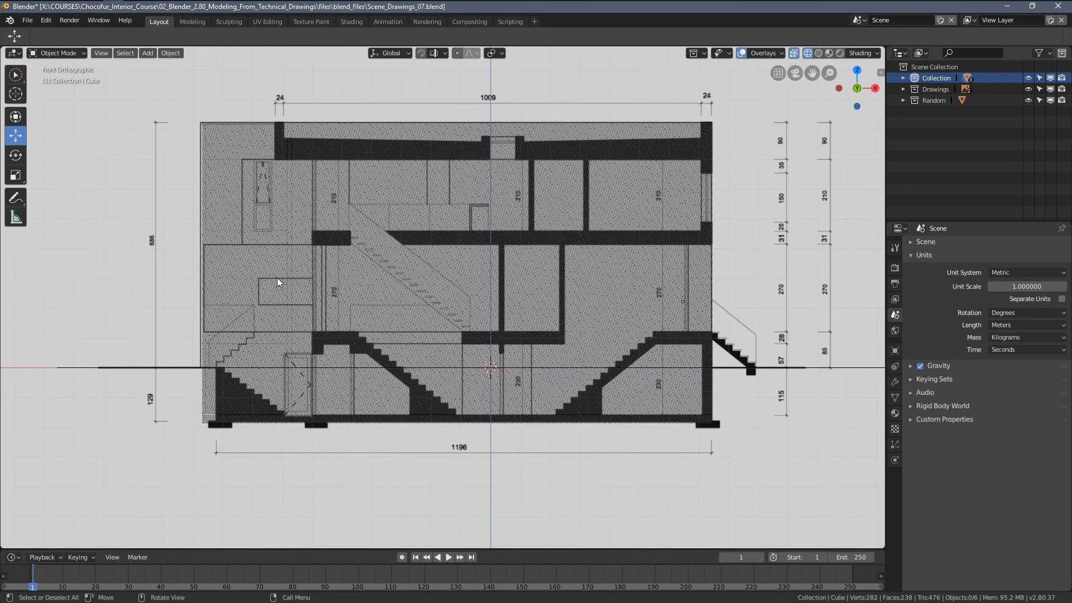
shift+middle_drag(279, 282, 333, 291)
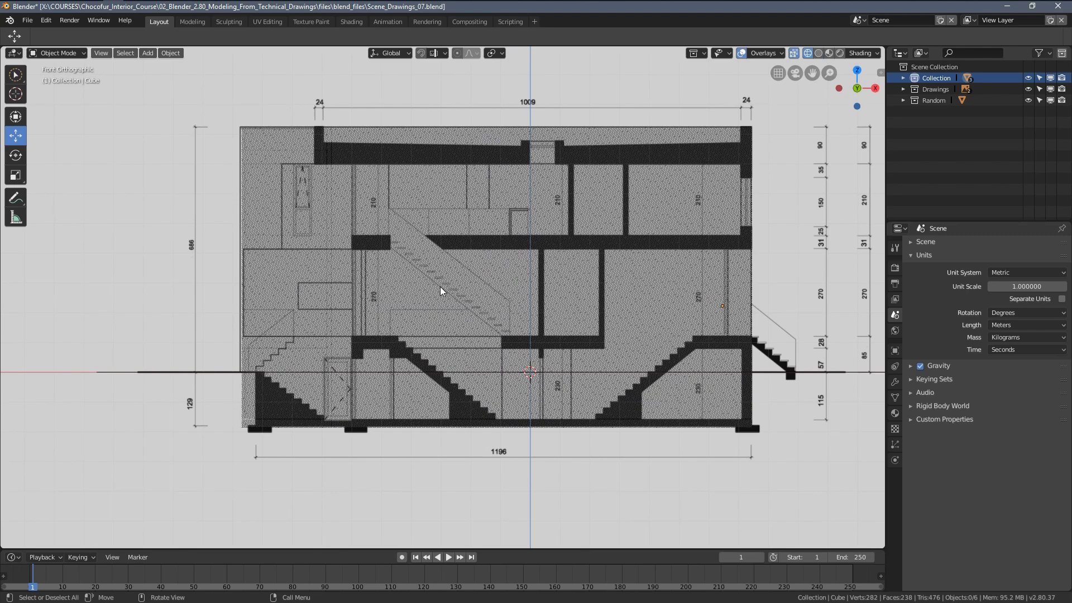
scroll(454, 291, up, 2)
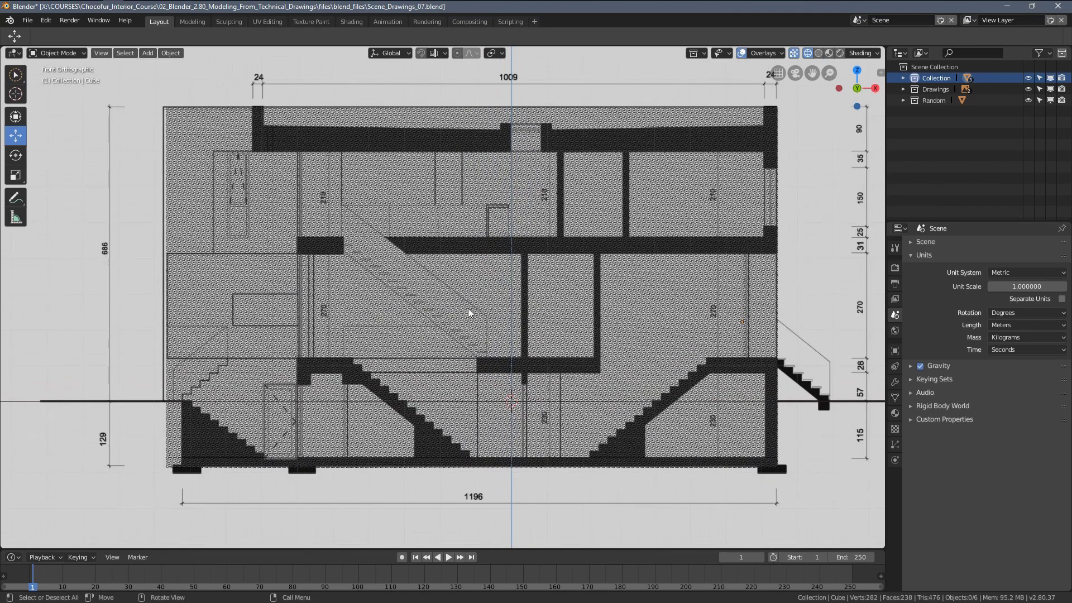
scroll(449, 307, down, 2)
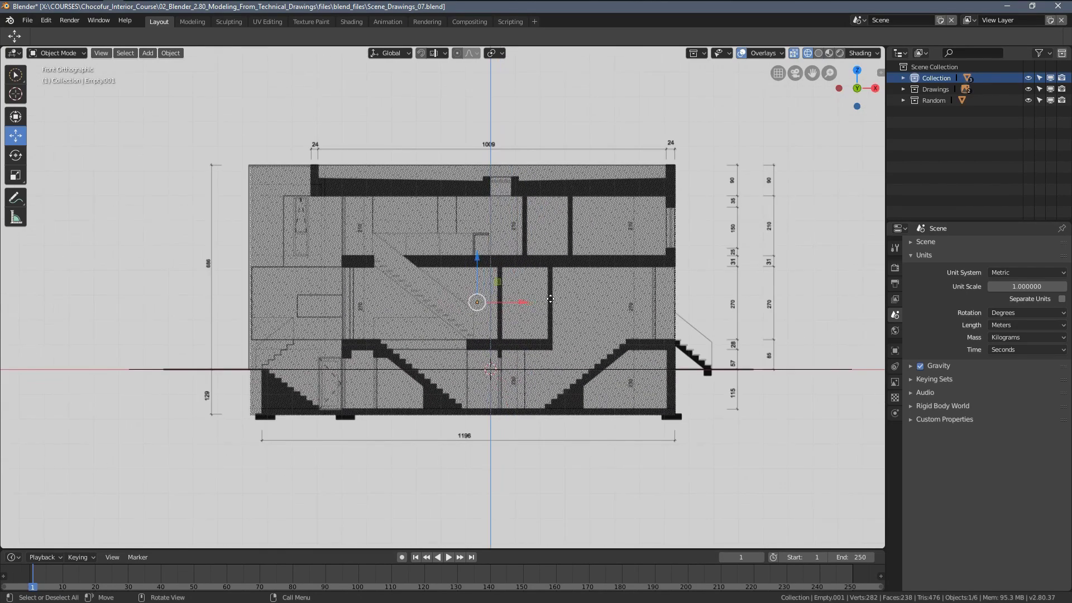
Examine the modelled walls, floor slabs and staircase through the open end of the house in solid shading.
middle_drag(449, 307, 442, 321)
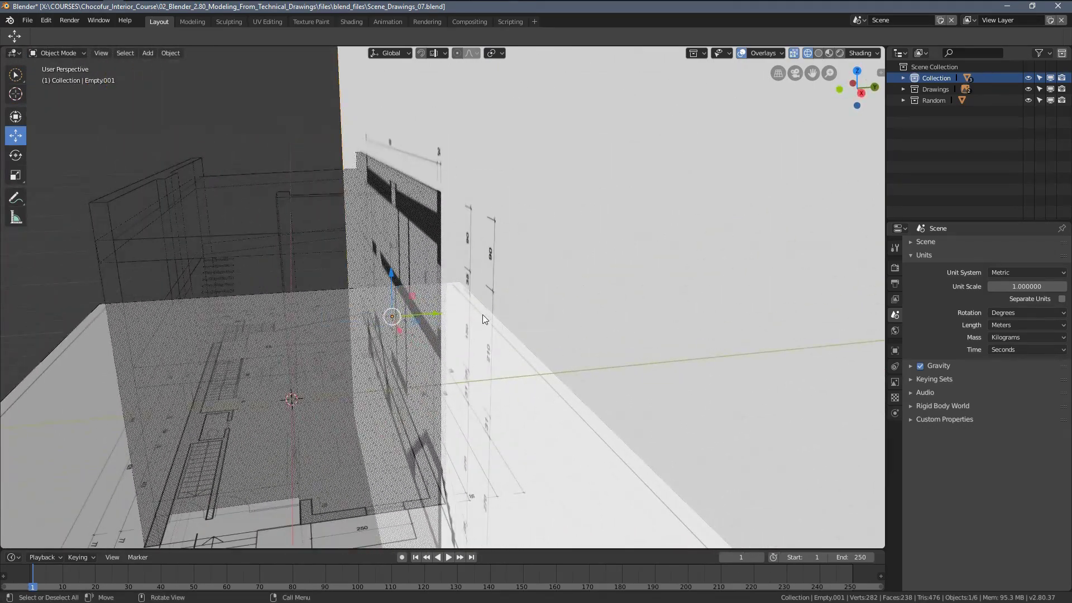
click(538, 318)
mouse_move(539, 317)
middle_down()
mouse_move(434, 317)
mouse_move(447, 297)
mouse_move(555, 293)
mouse_move(577, 269)
mouse_move(624, 291)
mouse_move(572, 289)
mouse_move(594, 301)
middle_up()
scroll(612, 340, up, 3)
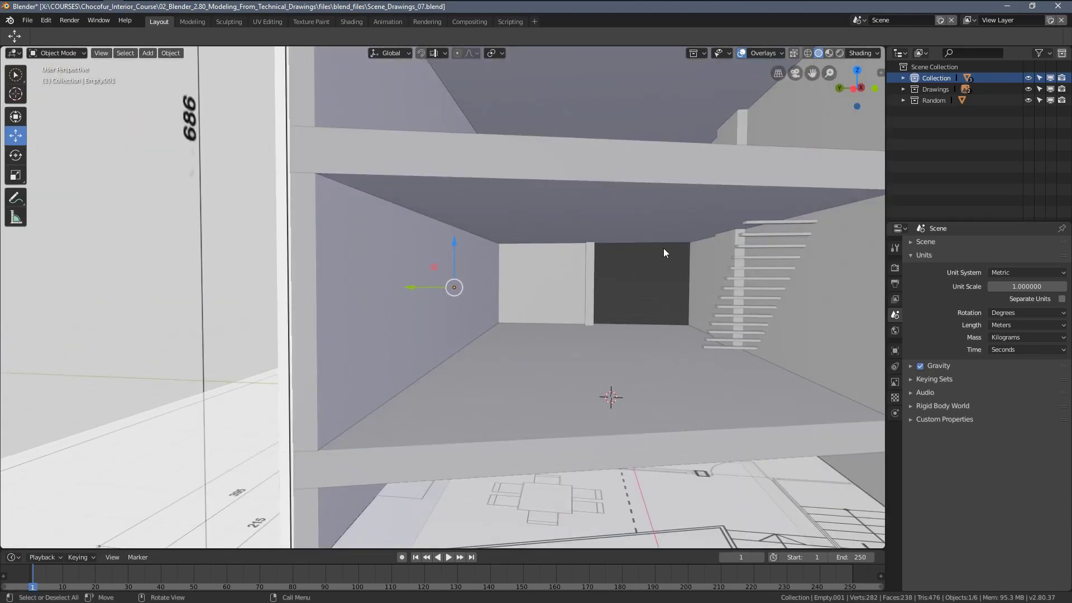
scroll(639, 260, down, 5)
middle_drag(613, 371, 559, 324)
middle_drag(508, 293, 577, 317)
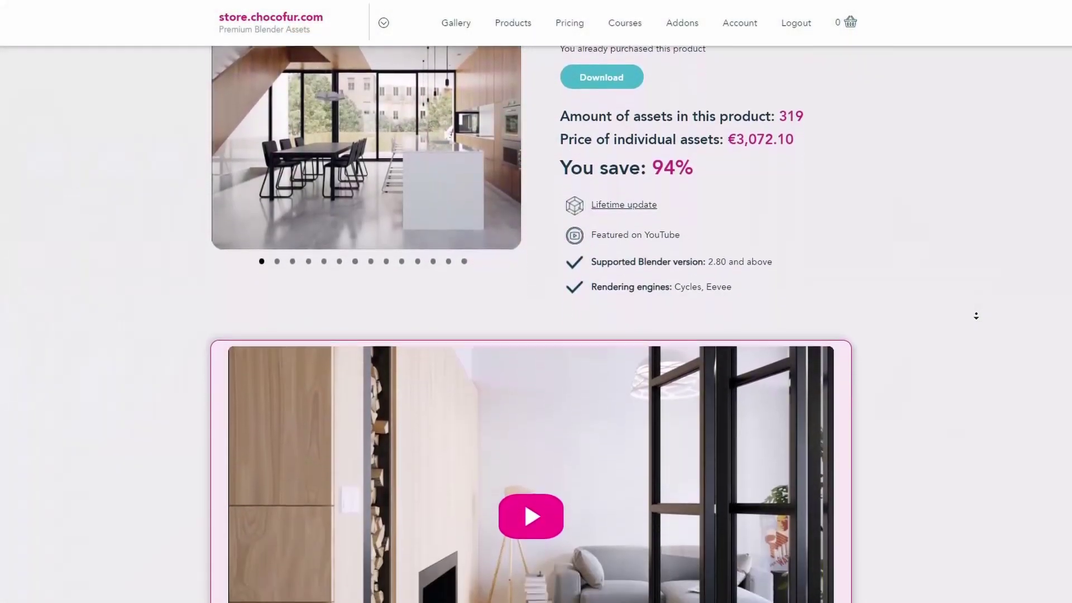
Switch to the Chocofur store website and look through its interior course page, interior scenes and 3D furniture model sets.
scroll(977, 316, down, 7)
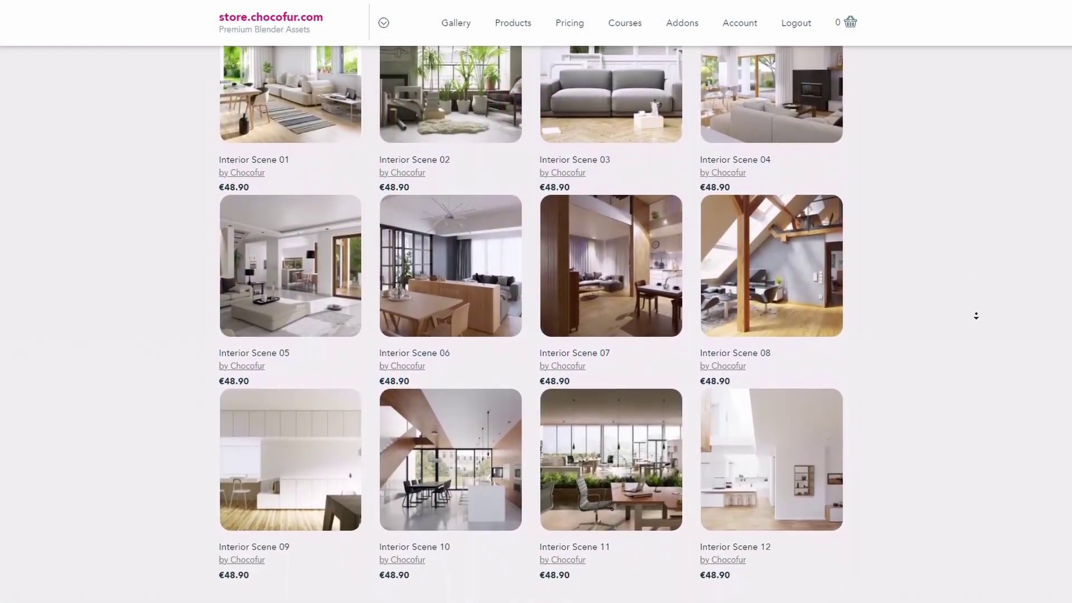
scroll(976, 316, down, 2)
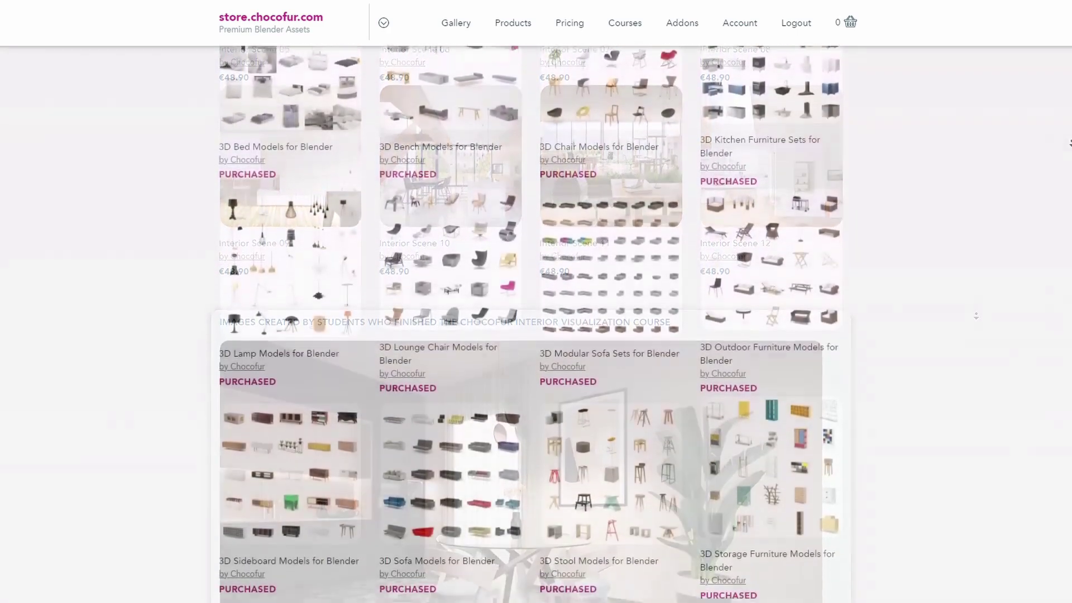
scroll(1070, 143, down, 4)
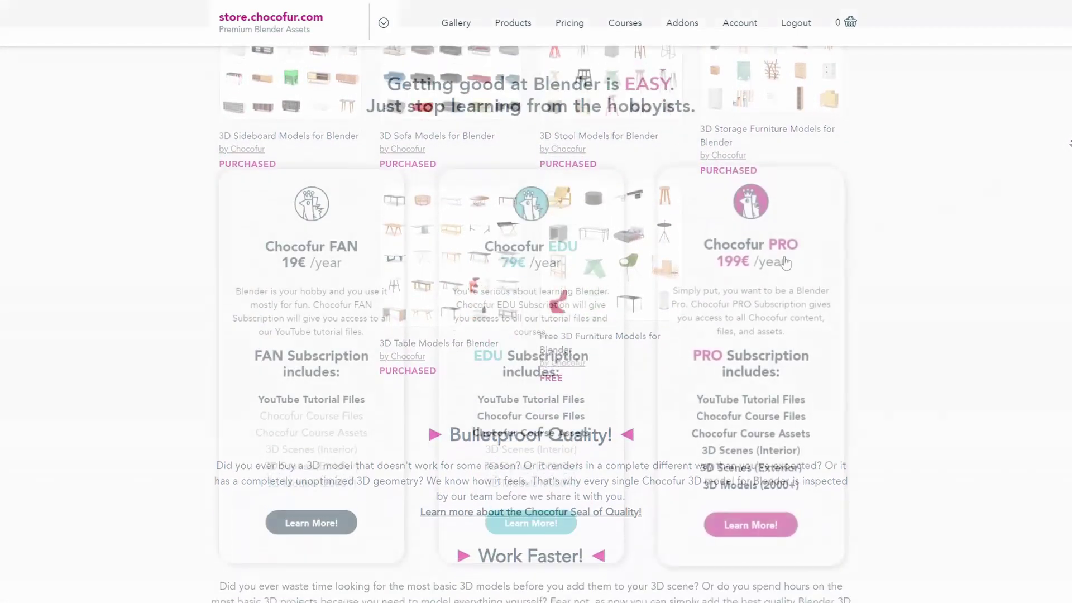